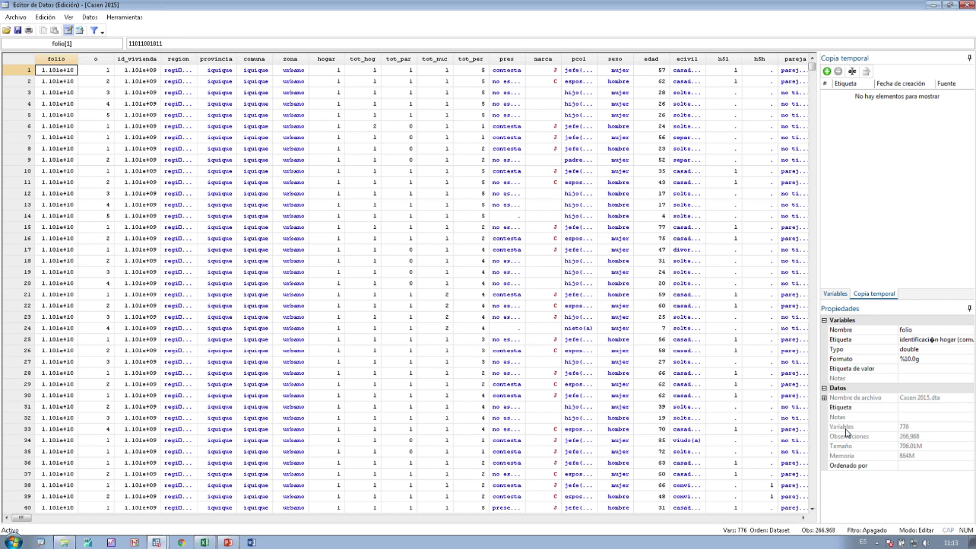
- Examine the numbers of variables and observations in the properties of the Casen 2015 dataset
key("ctrl+2")
left_click_drag(820, 411, 940, 433)
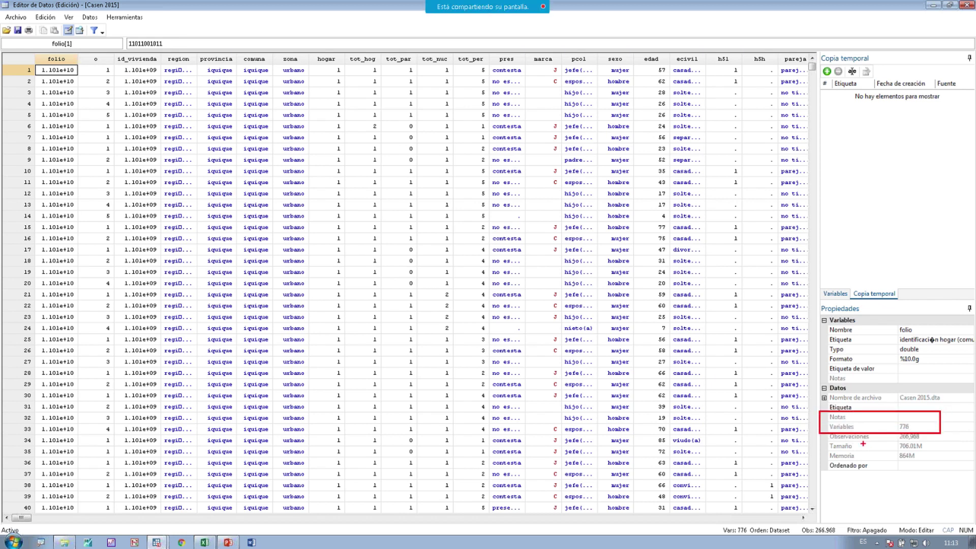
left_click_drag(822, 432, 933, 441)
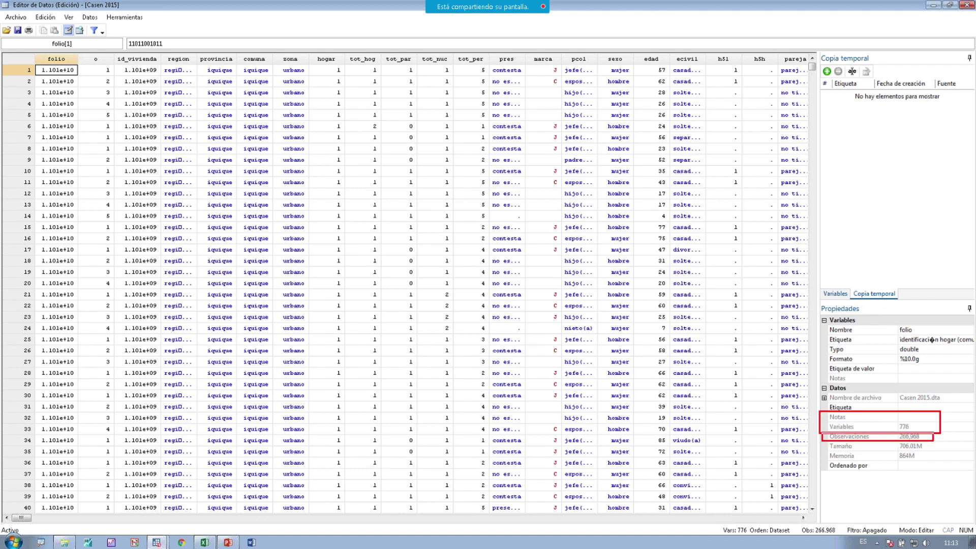
key("Escape")
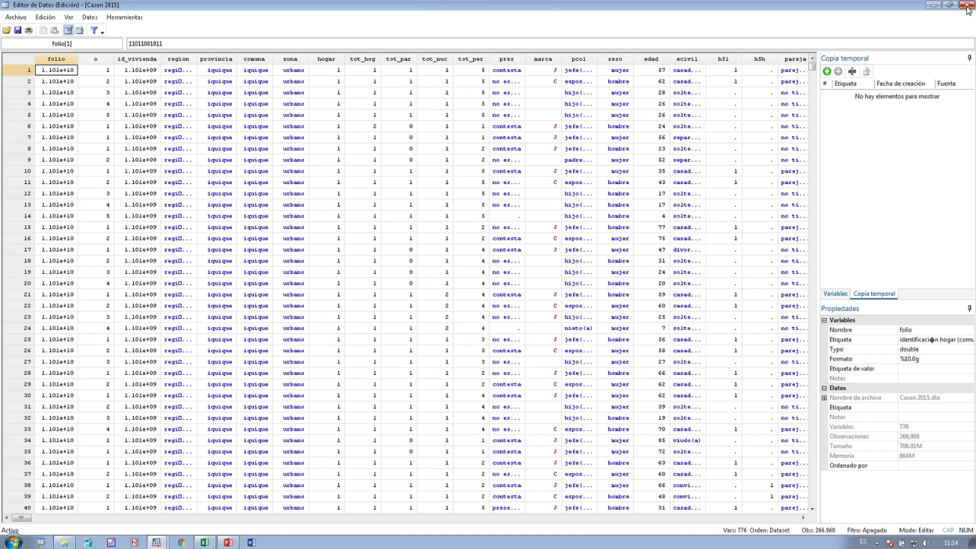
- Look through the dataset's variable list, view the properties of variable e0, and close the Data Editor
left_click(835, 293)
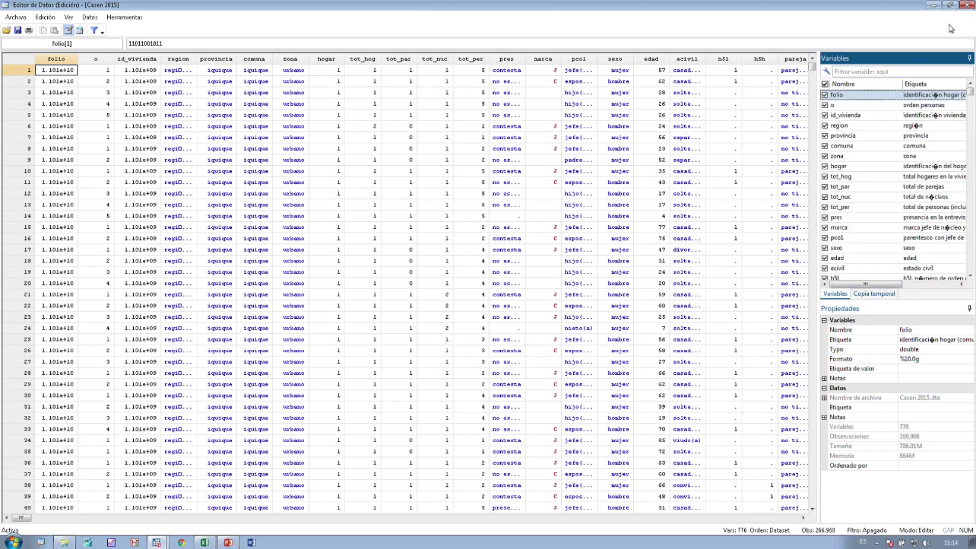
mouse_move(969, 91)
left_mouse_down()
mouse_move(970, 275)
mouse_move(974, 91)
mouse_move(972, 107)
left_mouse_up()
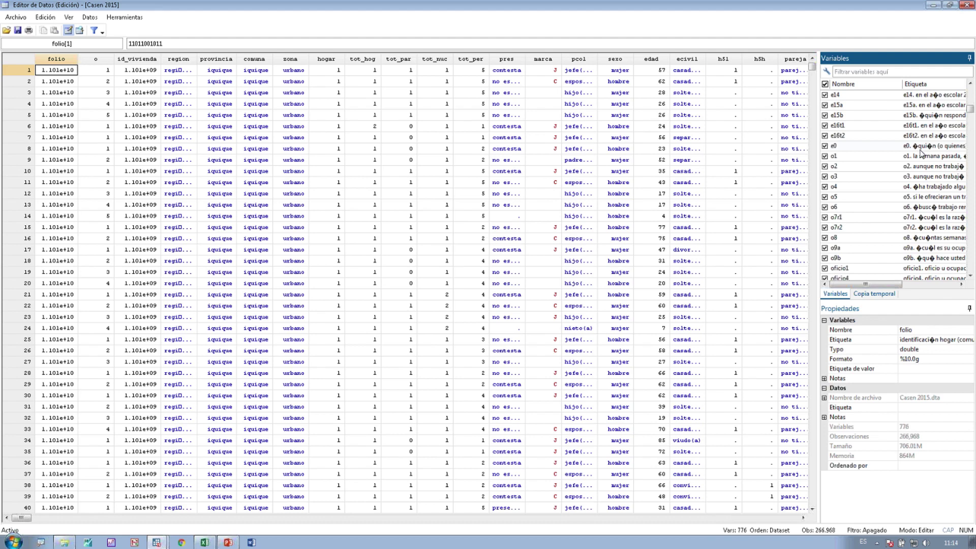
left_click(869, 149)
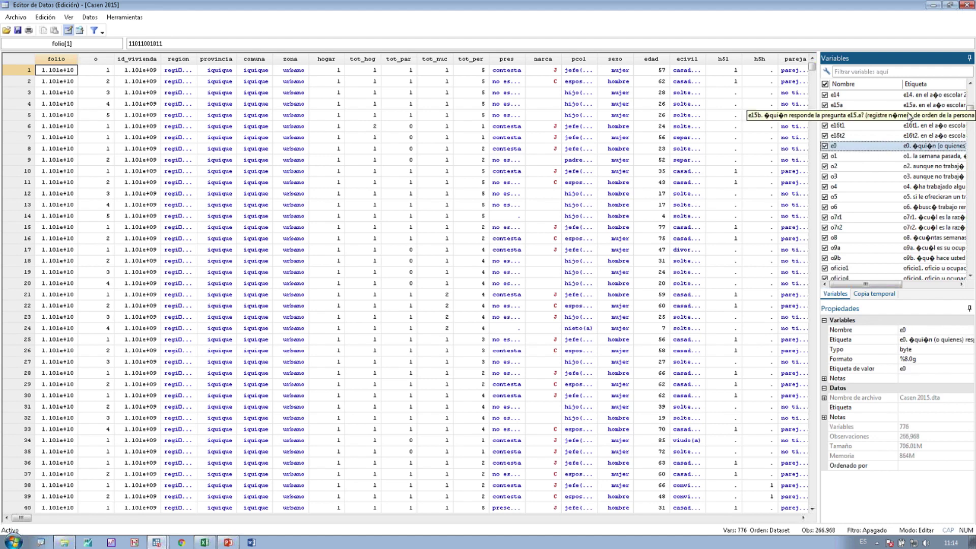
left_click(965, 5)
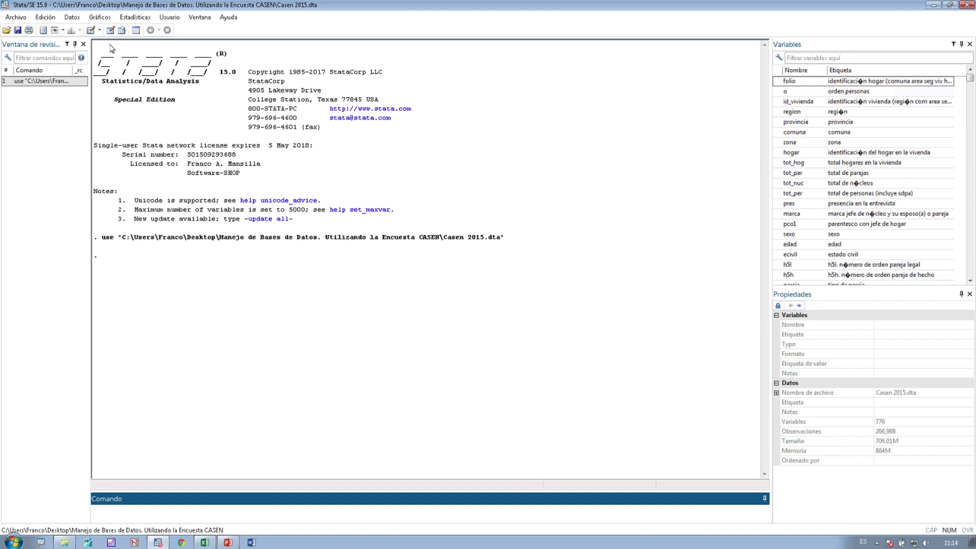
- Create a new do-file and enter the command clear all on its second line
left_click(91, 31)
key("Return")
type("clear all")
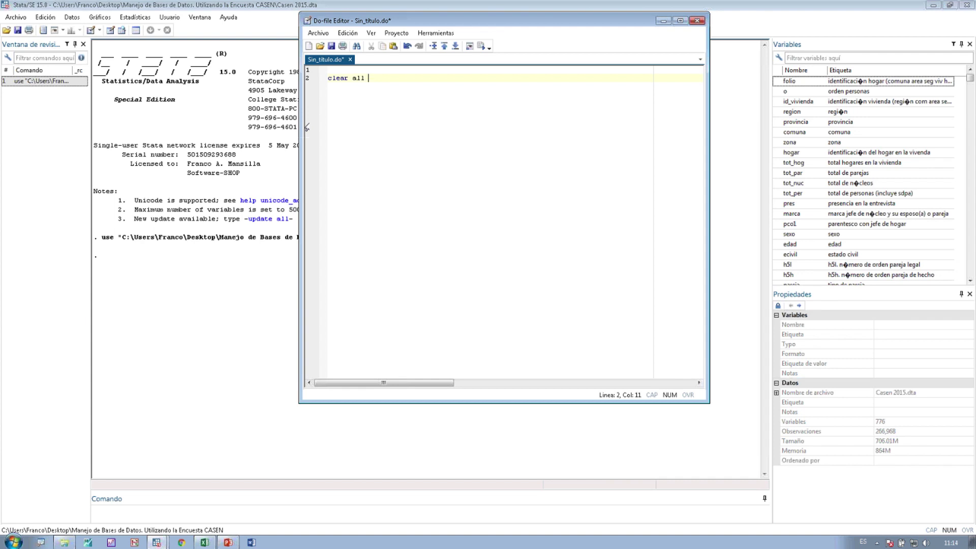
key("Return")
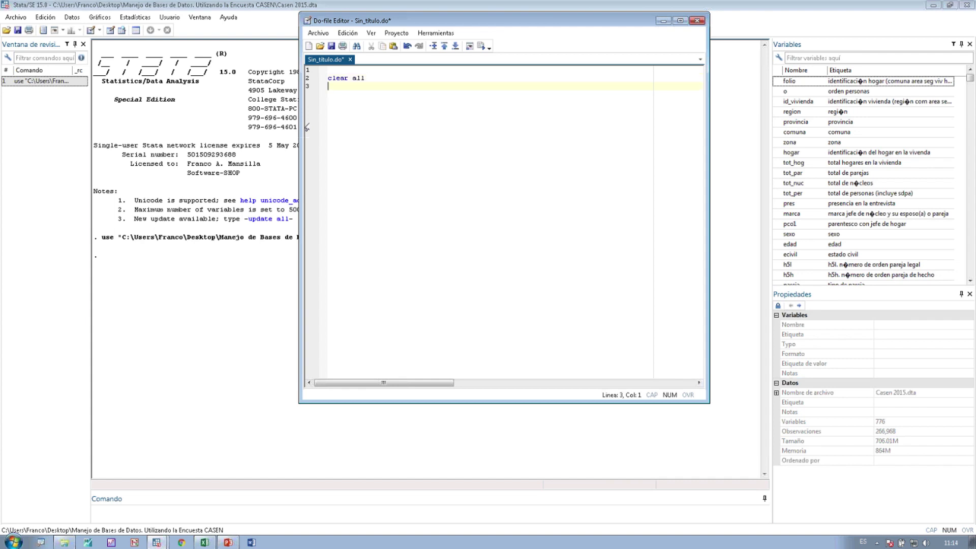
- Start a use command with an opening quote and the copied path of the folder "Manejo de Bases de Datos. Utilizando la Encuesta CASEN"
type("use")
key("BackSpace")
key("BackSpace")
key("BackSpace")
key("BackSpace")
type("use \"")
left_click(64, 542)
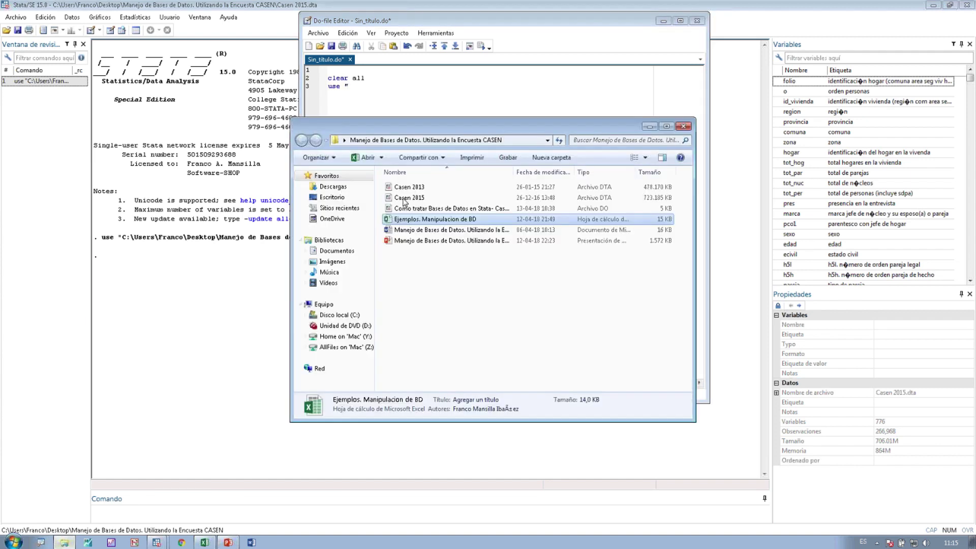
left_click(436, 143)
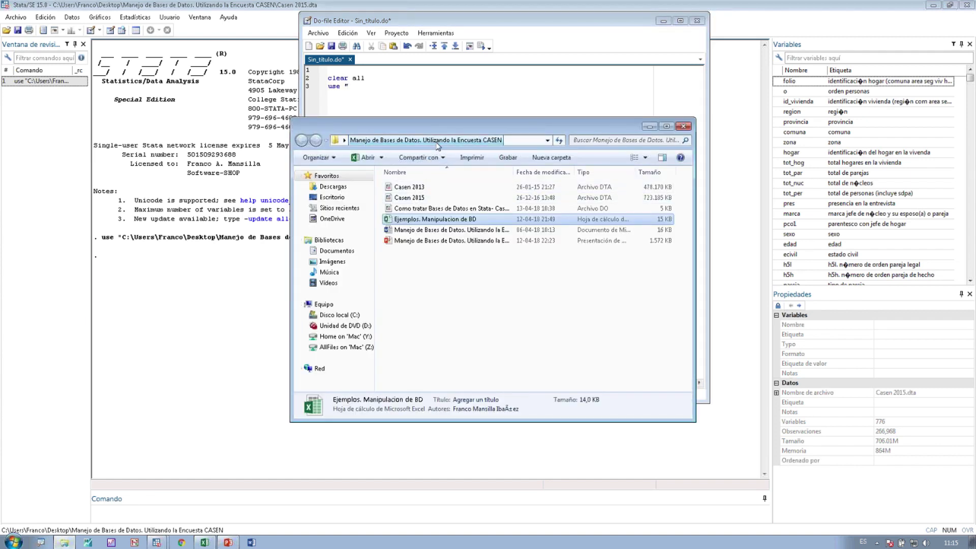
key("super")
left_click(514, 141)
key("ctrl+c")
left_click(423, 97)
key("ctrl+v")
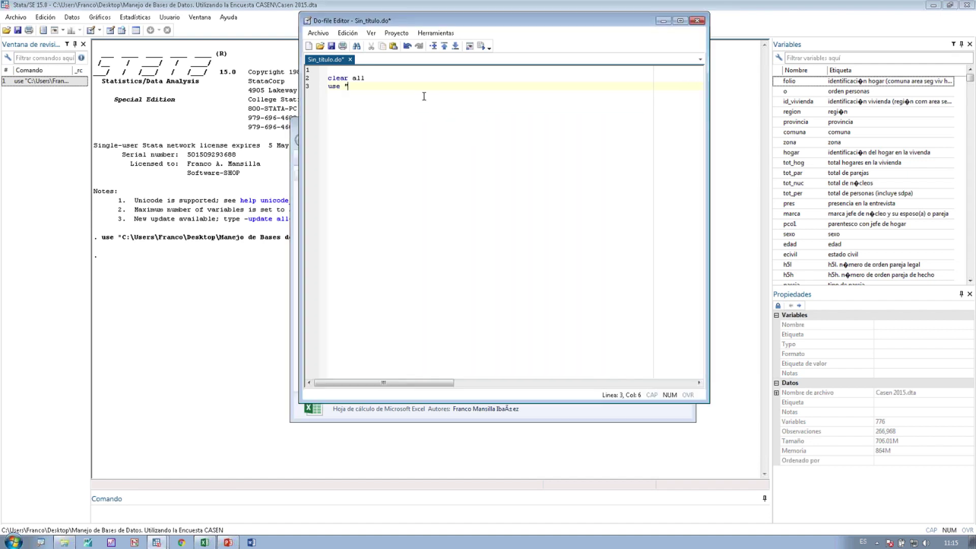
- Complete the use command with /Casen 2015 as the file name, a closing quote and the replace option
type("/")
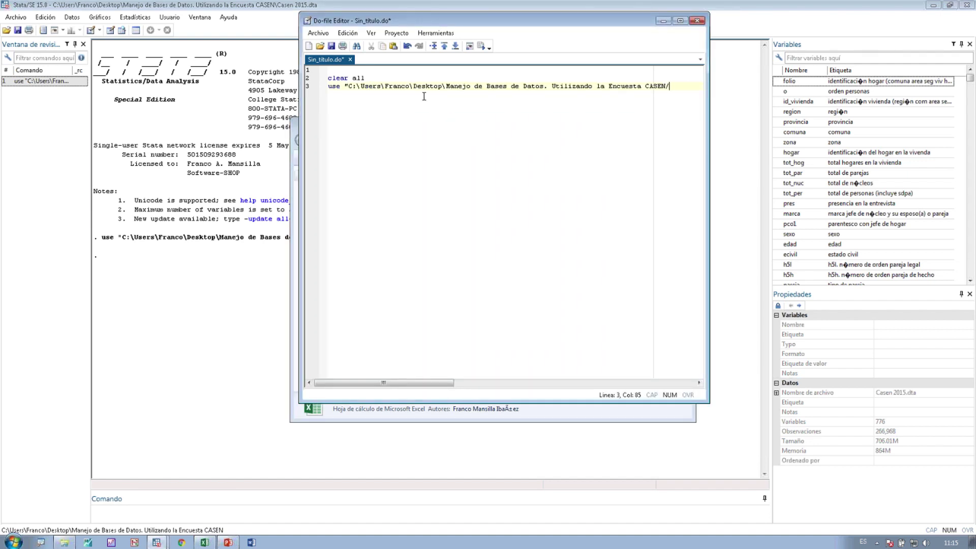
type("Casen 2015")
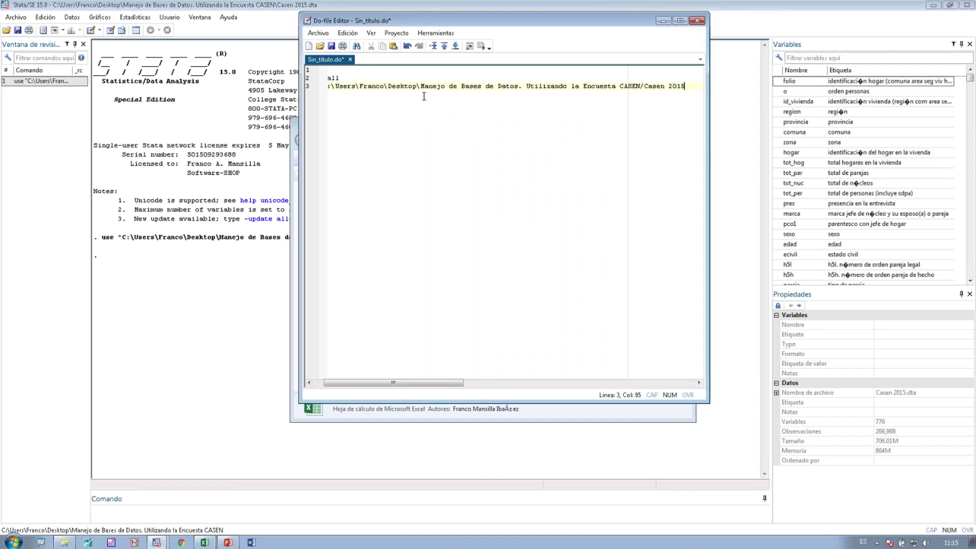
type("\", replace")
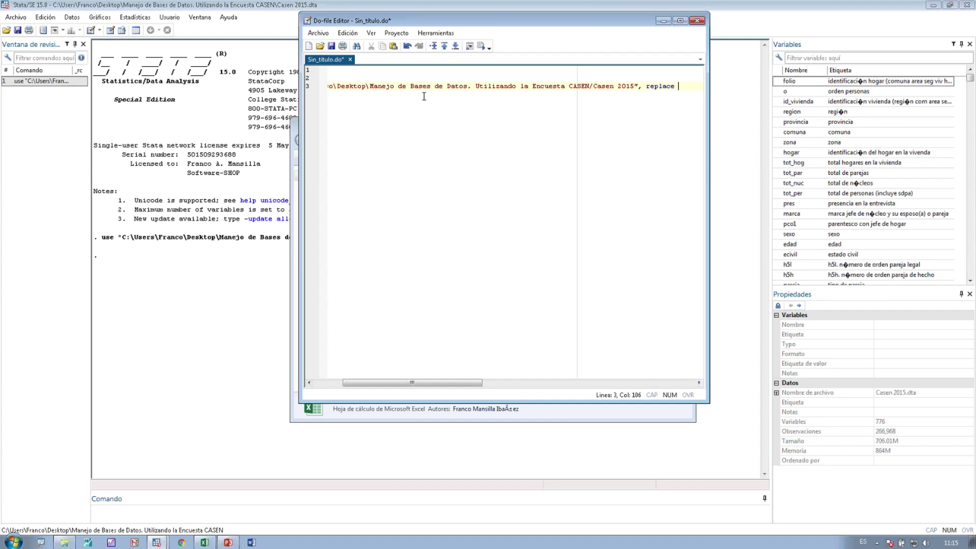
key("Return")
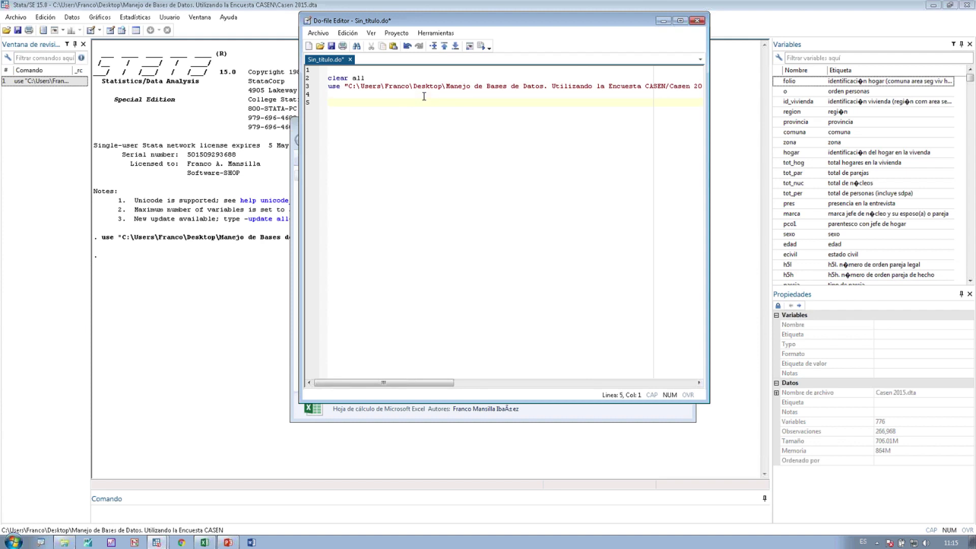
- Add the command set more off below the use line, followed by blank lines
key("BackSpace")
type("more off")
key("Return")
key("Up")
type("zsf")
key("BackSpace")
key("BackSpace")
key("BackSpace")
key("BackSpace")
type("set")
key("Return")
key("Return")
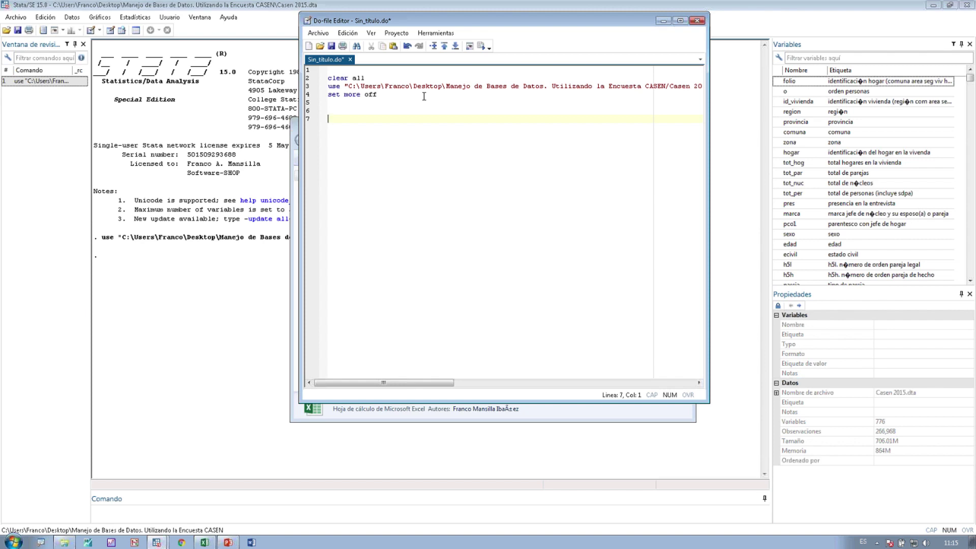
- Add the lines gen ingreso15=yoprcor and codebook ingreso15 to the do-file and run only those two lines
type("gen ingreso15=yoprcor")
key("Return")
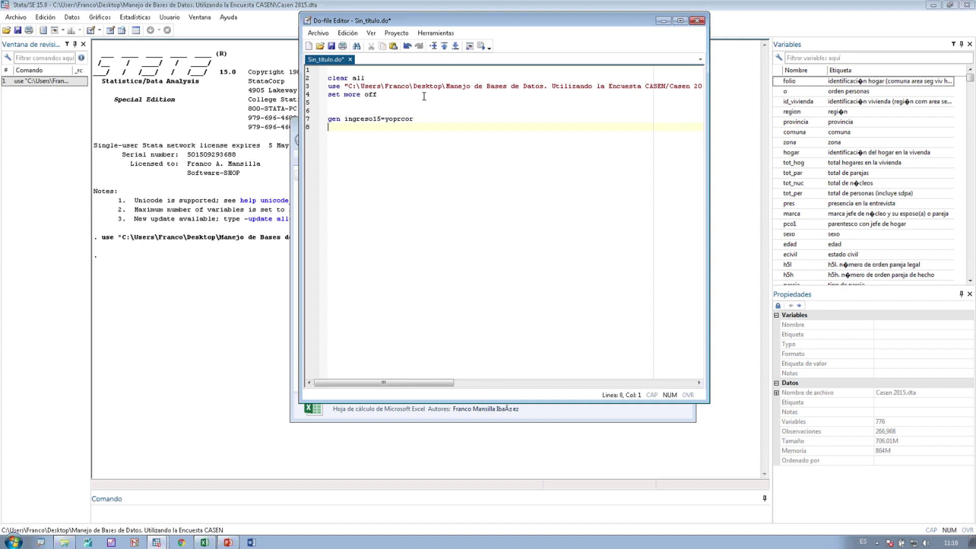
type("codebook ingreso15")
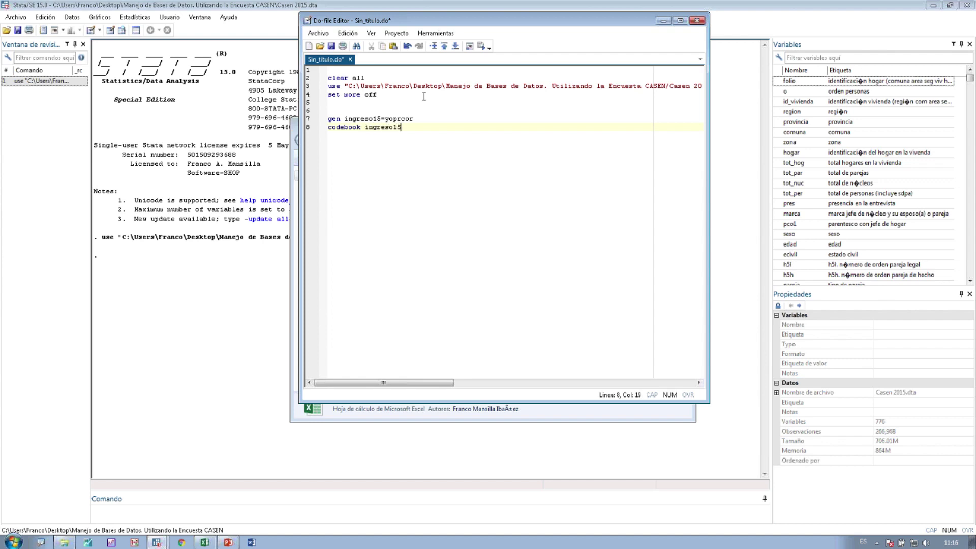
left_click_drag(305, 119, 307, 133)
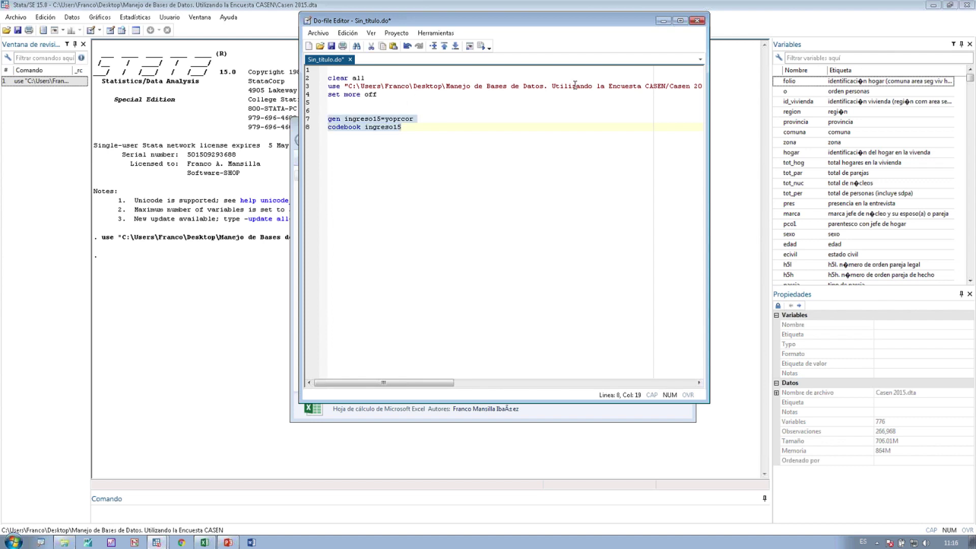
left_click(481, 46)
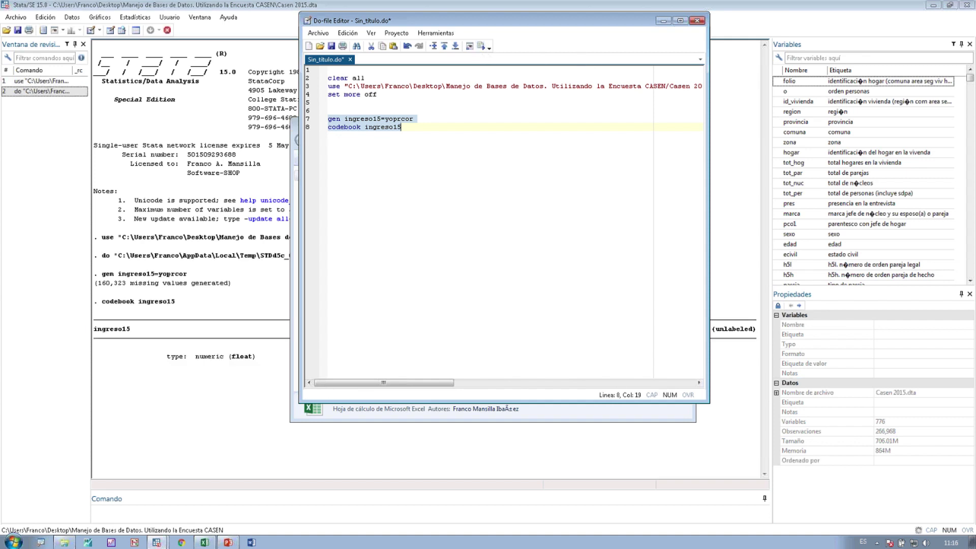
- Examine the codebook results for ingreso15, including its type, missing values, mean, standard deviation and percentiles
left_click(216, 254)
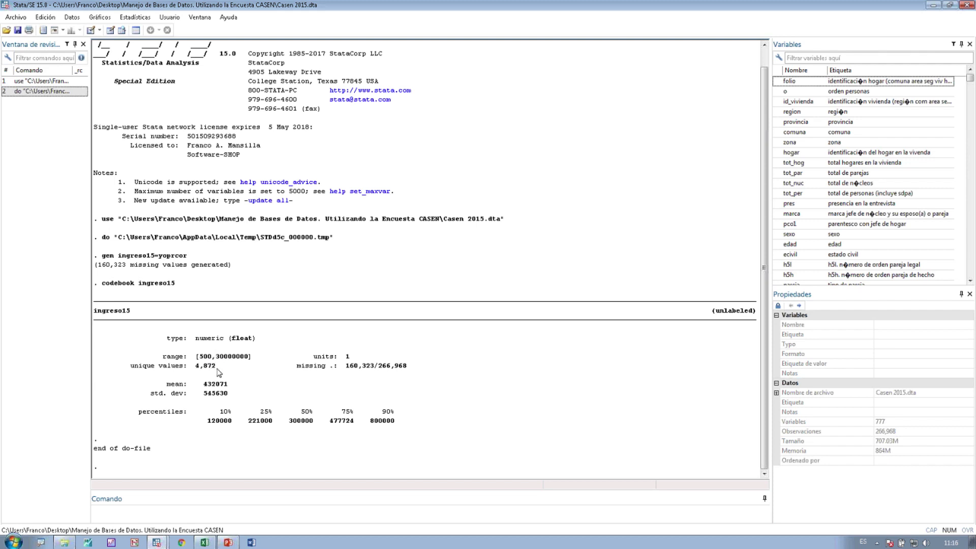
mouse_move(217, 369)
left_mouse_down()
mouse_move(198, 369)
mouse_move(204, 391)
mouse_move(212, 386)
left_mouse_up()
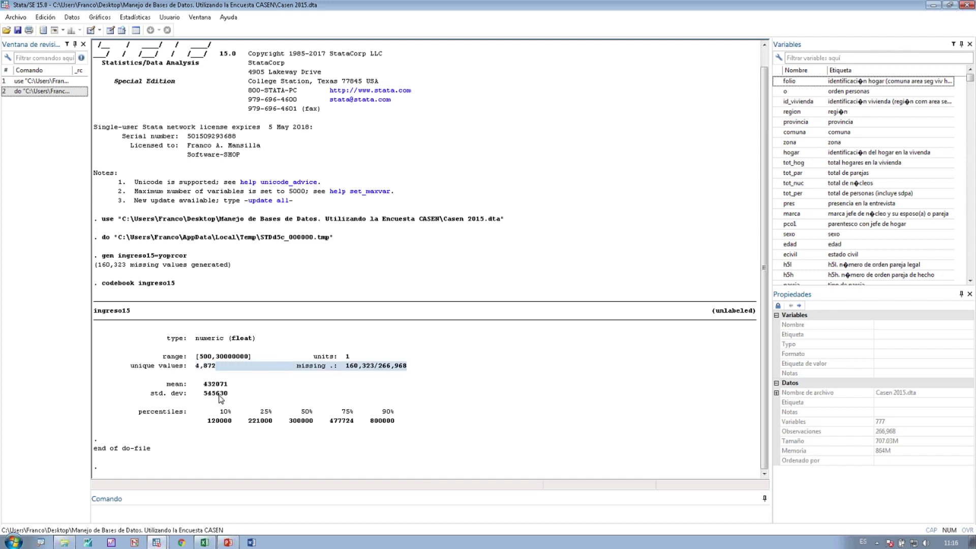
left_click(219, 400)
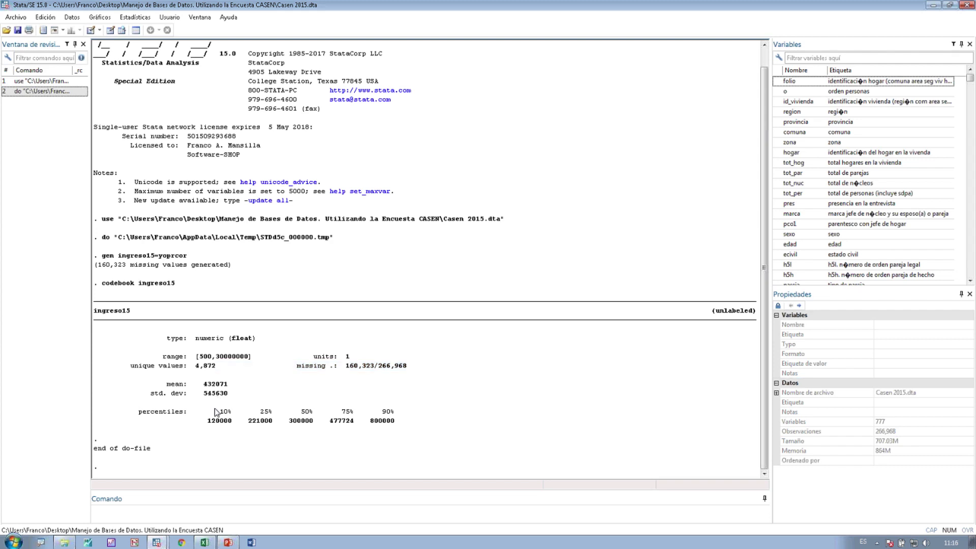
left_click_drag(144, 407, 382, 423)
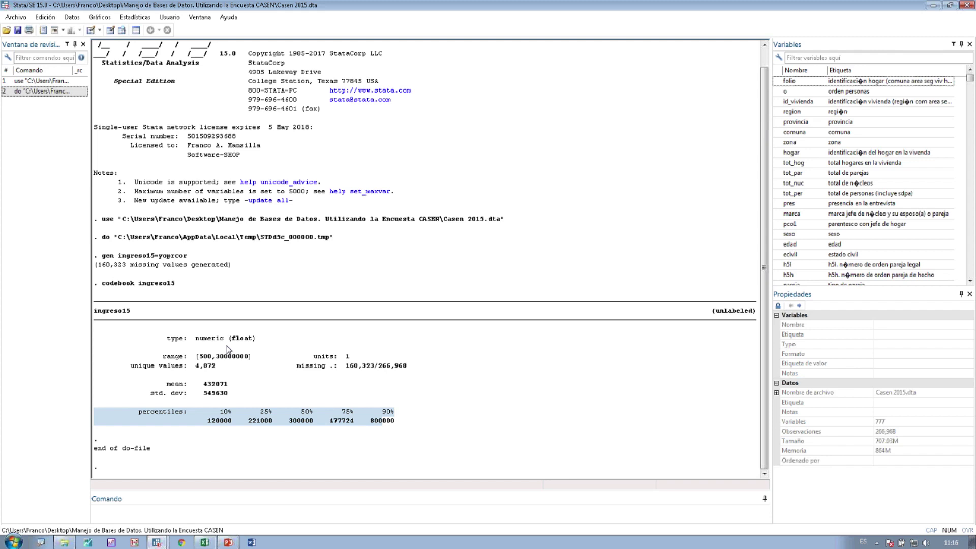
left_click_drag(200, 345, 256, 339)
left_click_drag(284, 369, 380, 379)
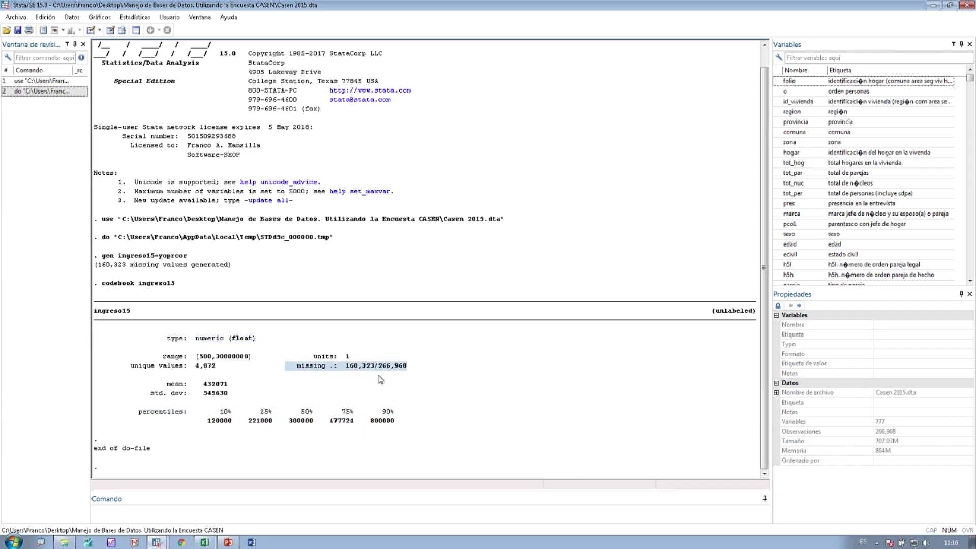
left_click(370, 392)
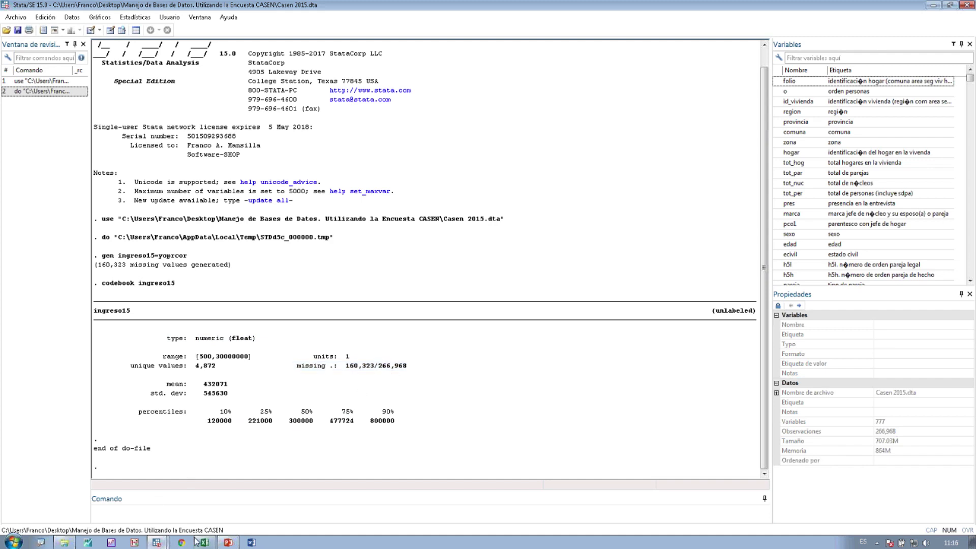
- Return to the do-file and add the command list region in 1/10 below the codebook line
mouse_move(168, 542)
left_click(152, 525)
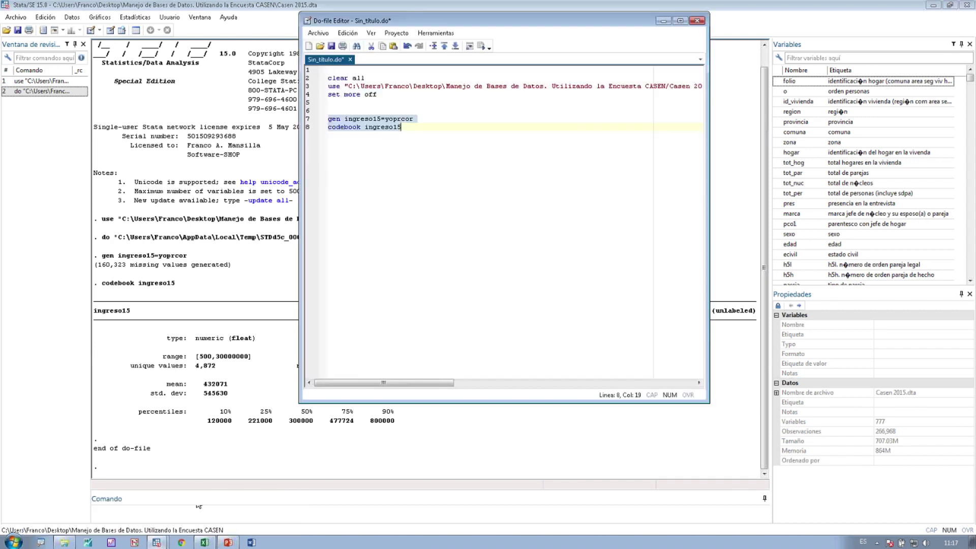
left_click(399, 166)
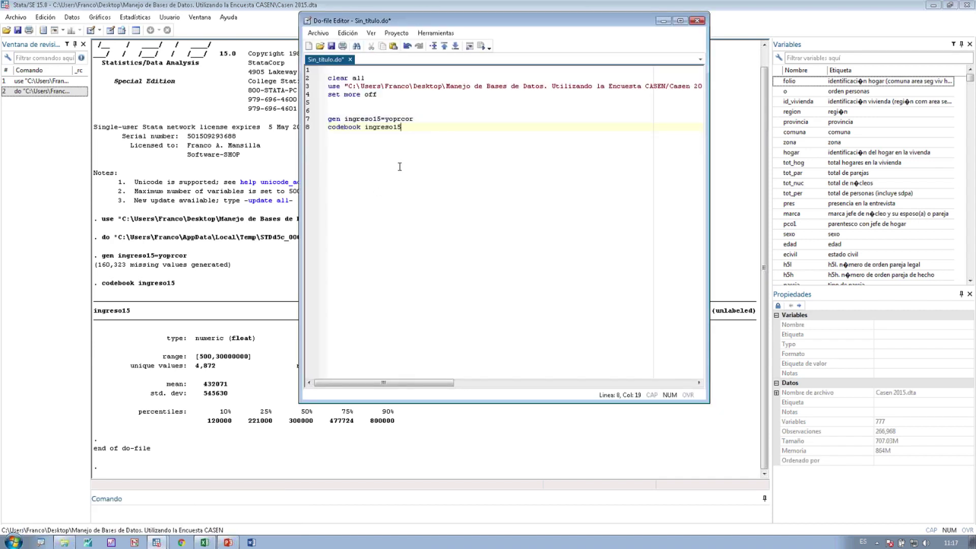
key("Return")
key("Return")
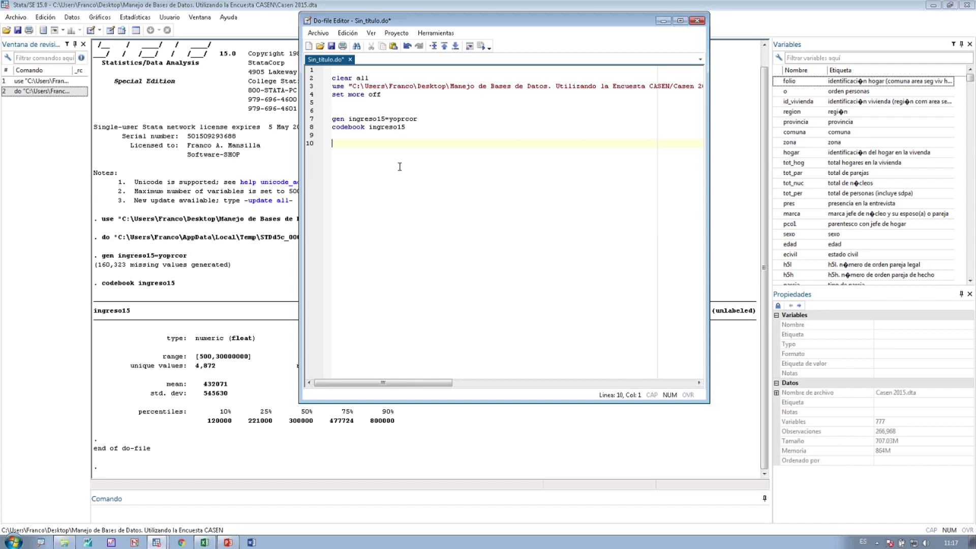
type("list ")
type("region ")
type("1/20")
key("BackSpace")
key("BackSpace")
type("10")
left_click(380, 144)
type("in")
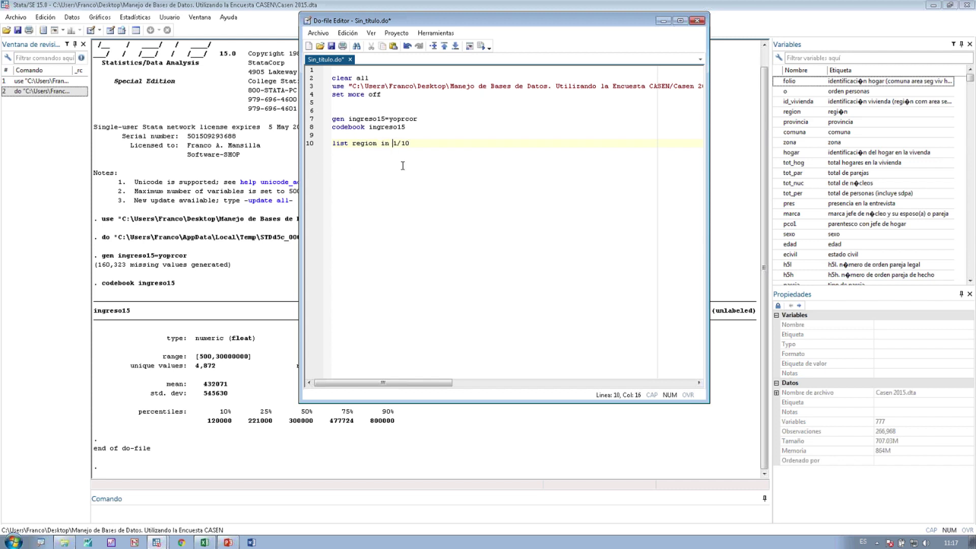
- Run only the list region in 1/10 line, view its output, and return to the do-file
left_click(311, 145)
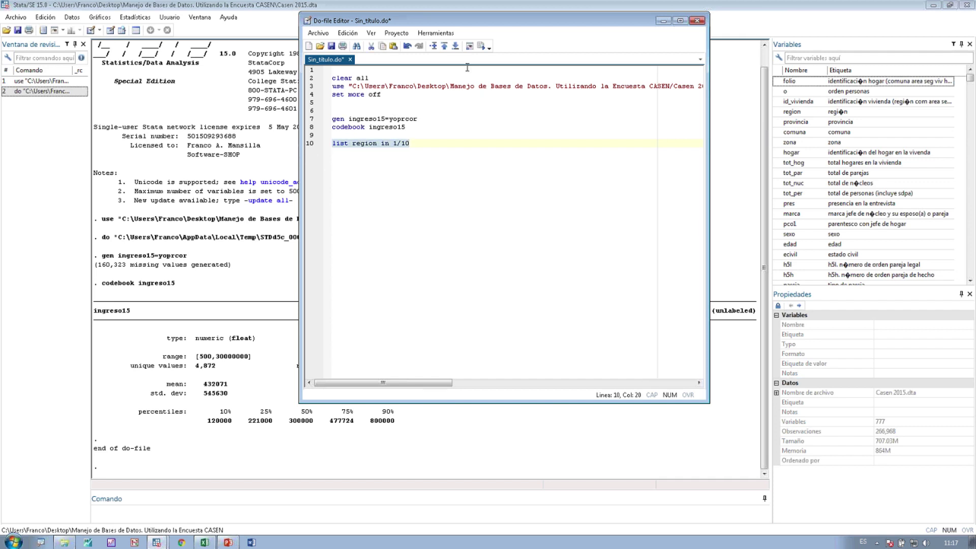
left_click(478, 47)
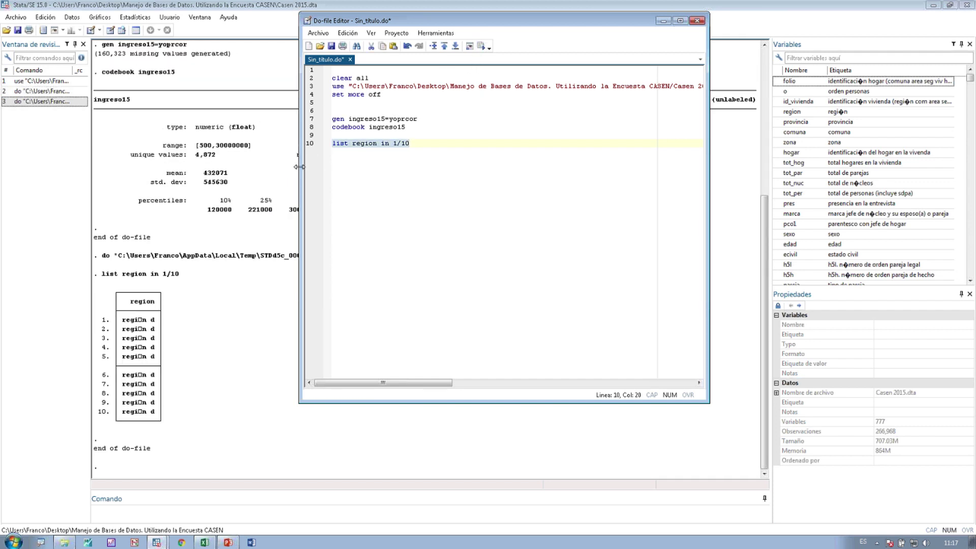
left_click(125, 320)
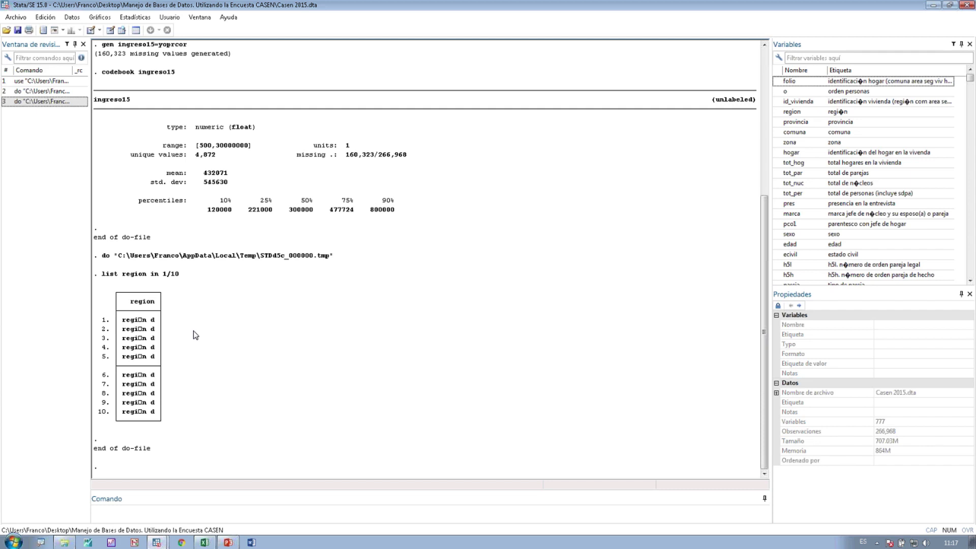
mouse_move(157, 541)
left_click(169, 526)
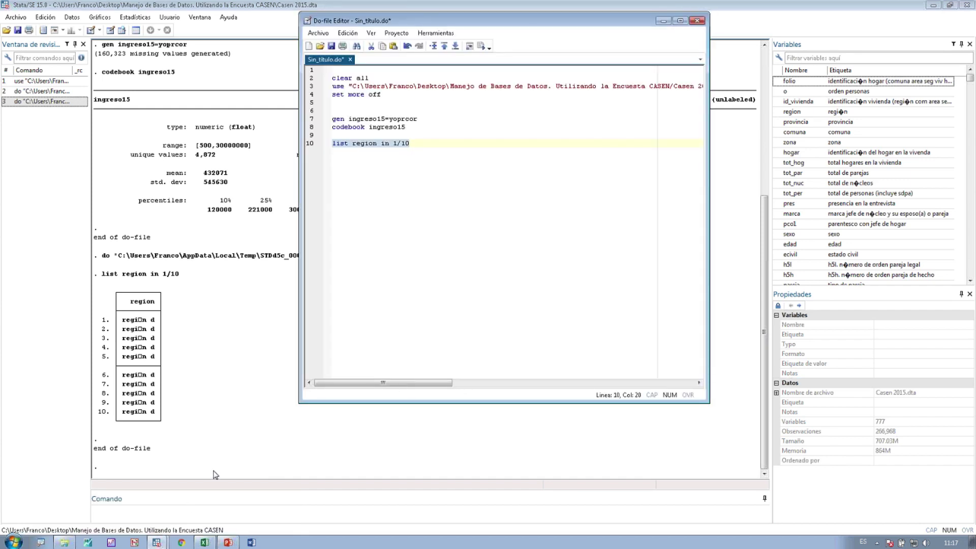
- Check the display format of the region variable and add the line format %50.0g region below the list command in the do-file
left_click(415, 144)
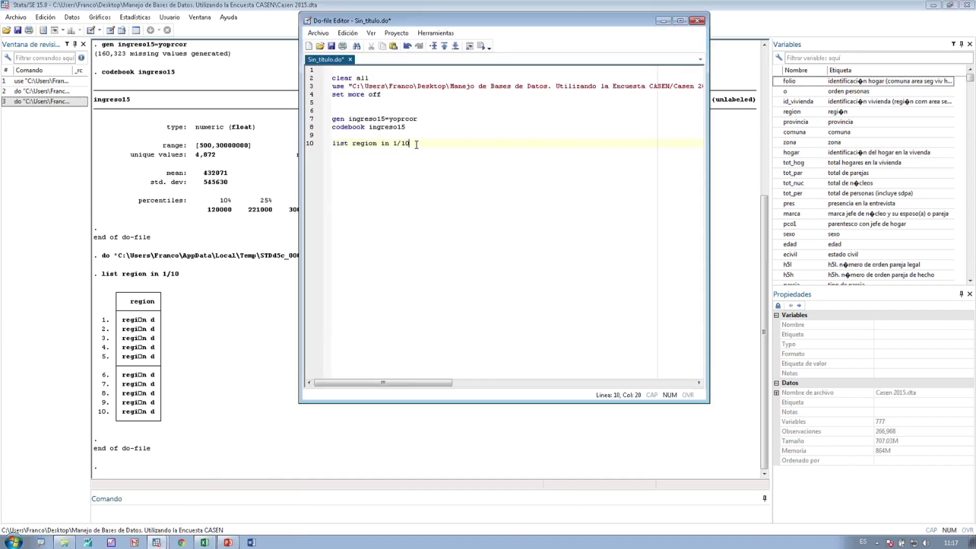
key("Return")
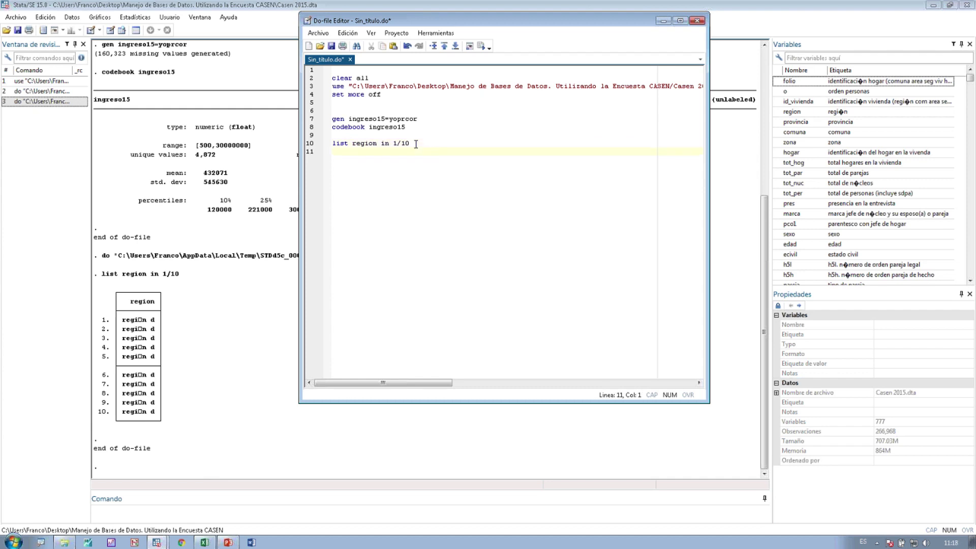
type("format %")
left_click(799, 112)
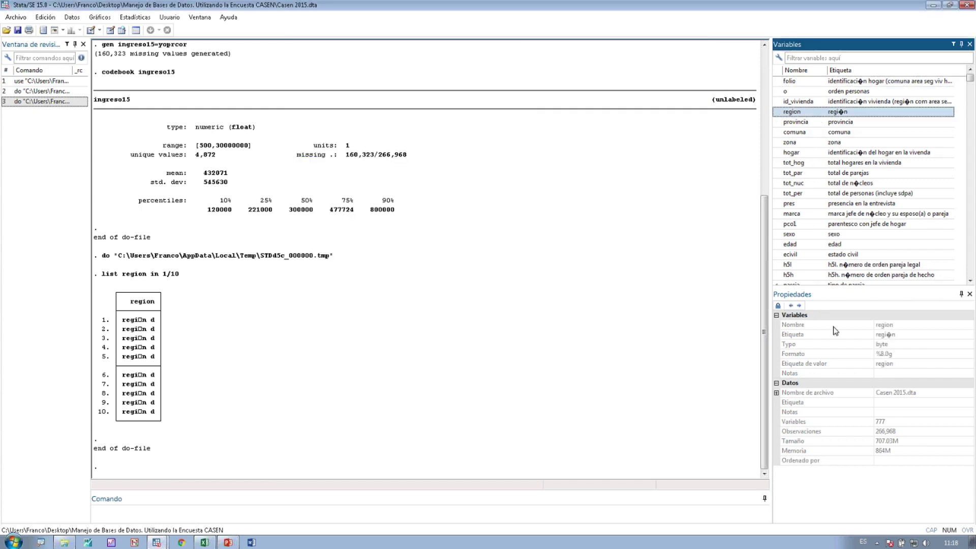
left_click(778, 306)
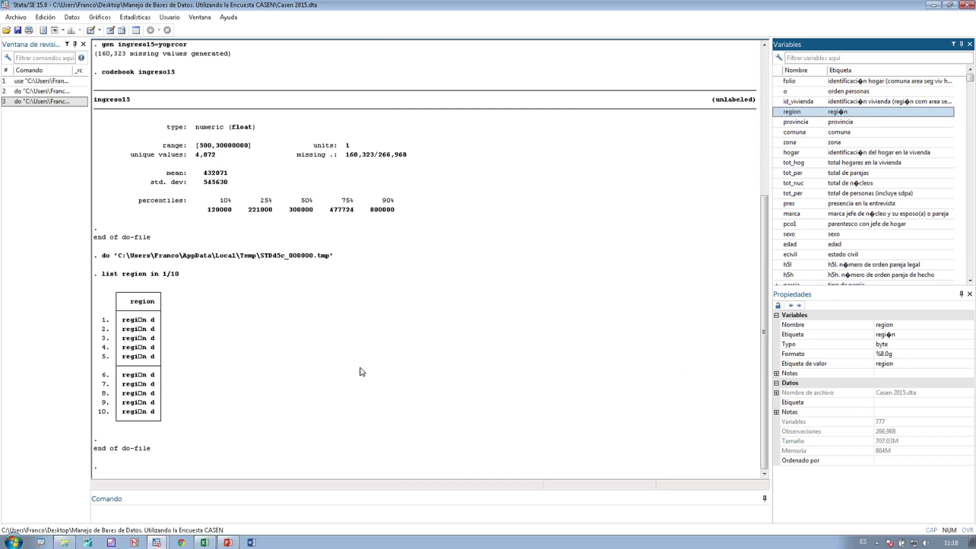
mouse_move(160, 542)
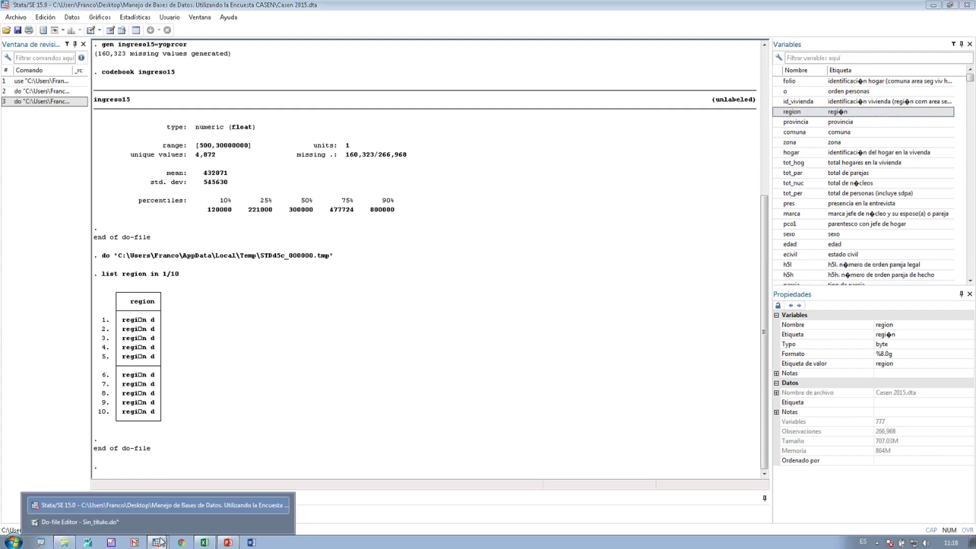
left_click(173, 526)
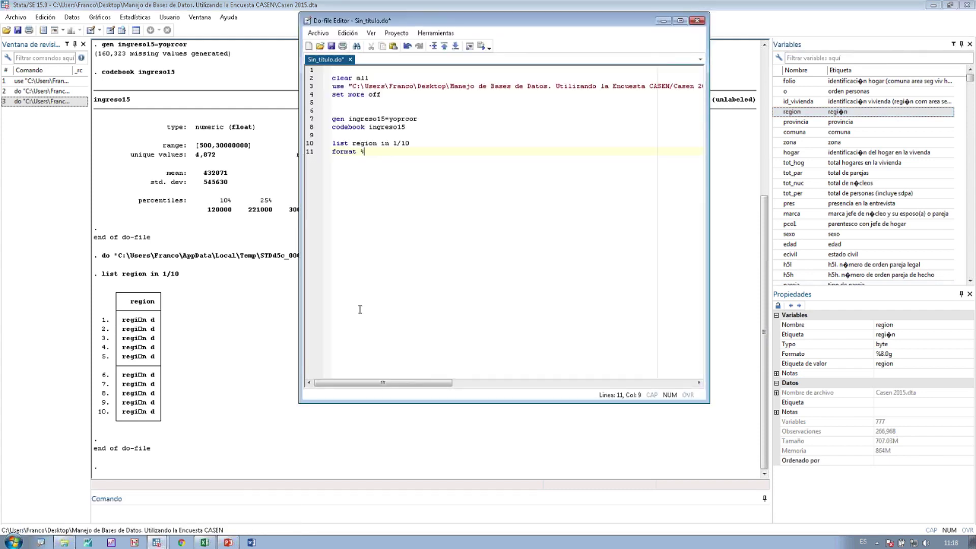
type("50.0g region")
- Run only the format %50.0g region line, and rerun only the list region in 1/10 line
left_click(305, 151)
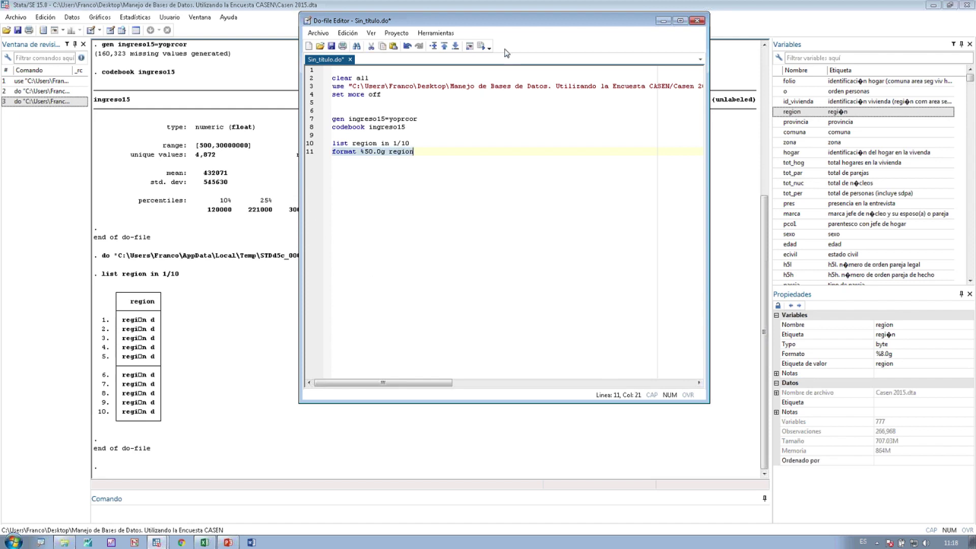
left_click(478, 49)
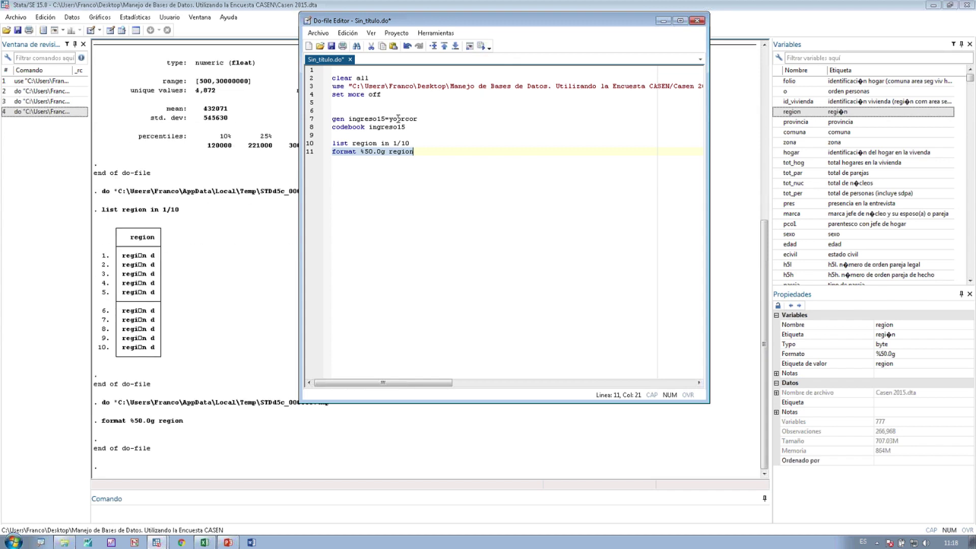
left_click(306, 143)
left_click(480, 45)
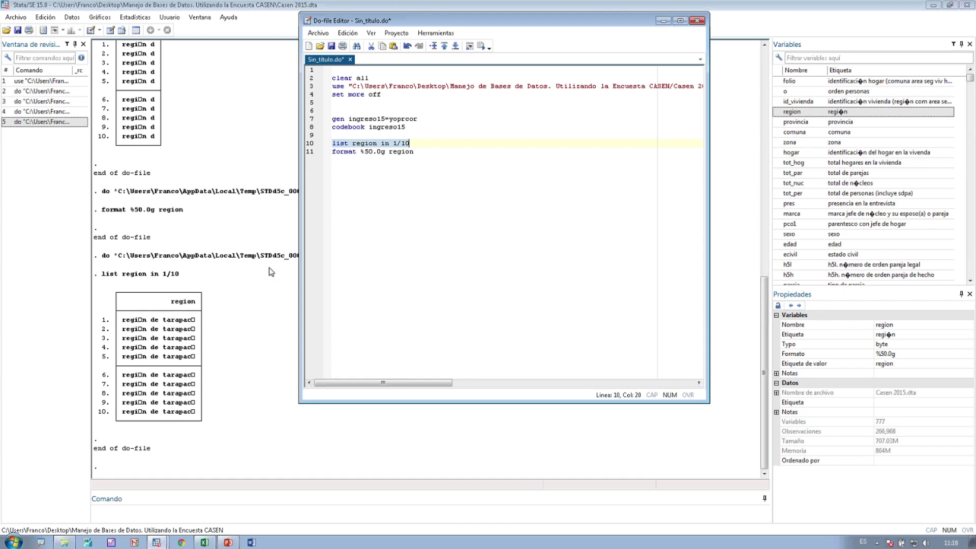
- Add the line gen persona=numper at the end of the do-file, set off by a blank line, and run only that line
left_click(370, 188)
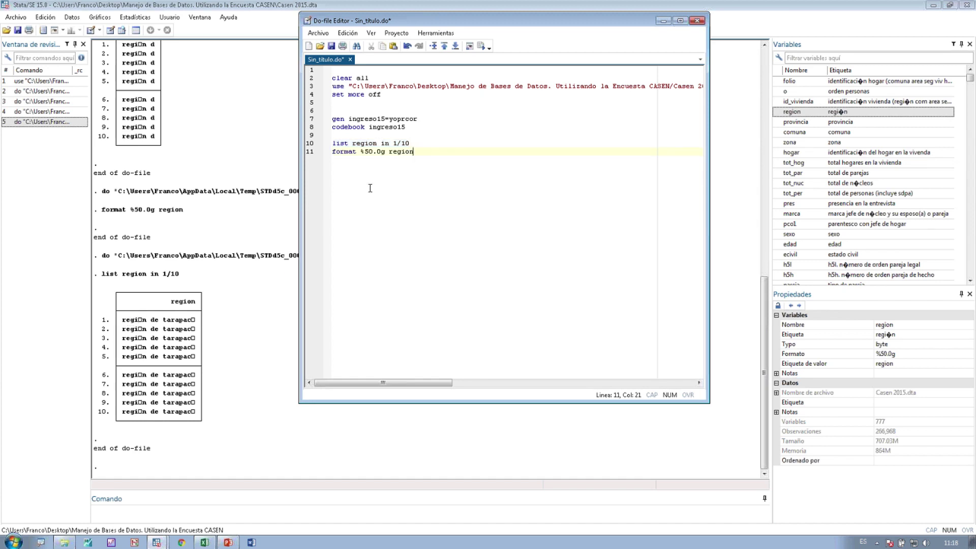
key("Return")
key("Return")
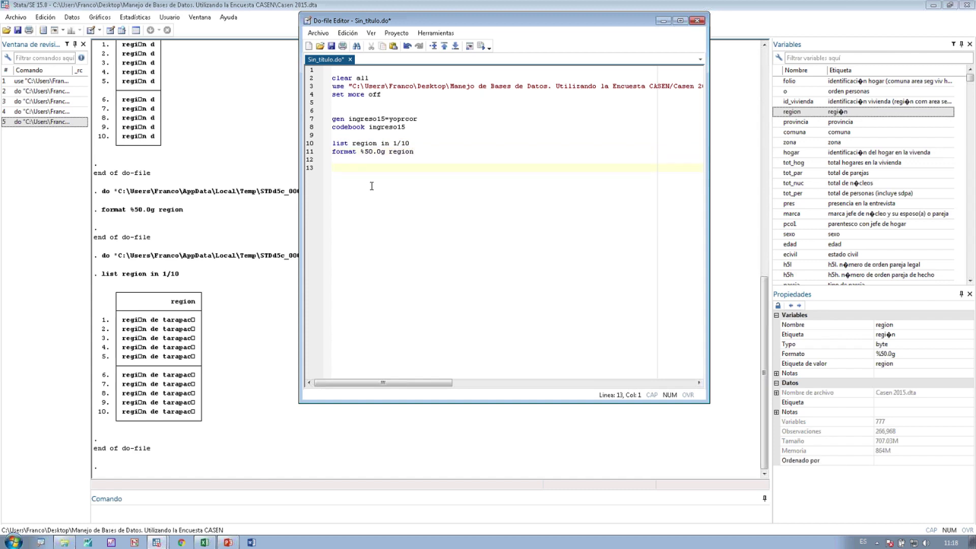
type("gen persona=numper")
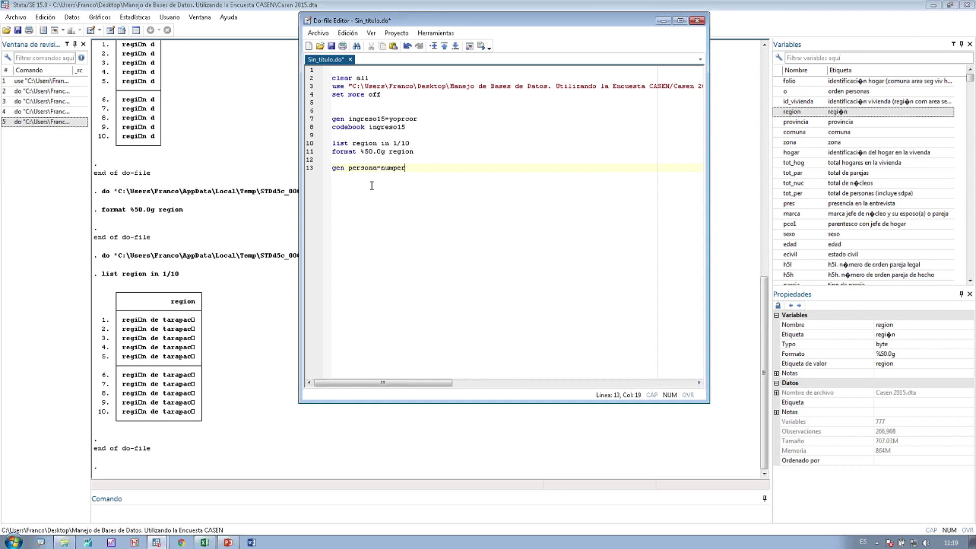
left_click(306, 172)
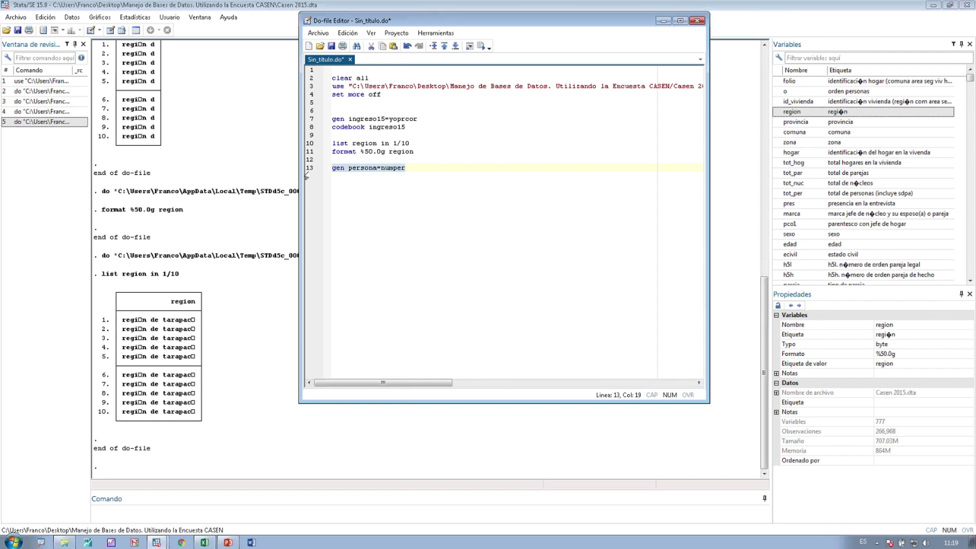
left_click(480, 46)
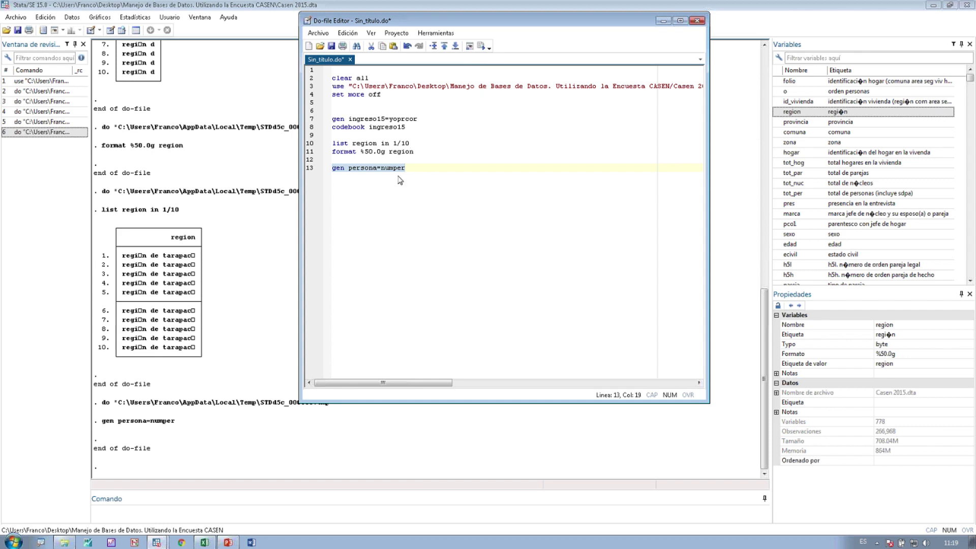
- Add the line list persona in 1/10 below the gen persona line and run only that line
left_click(413, 173)
key("Return")
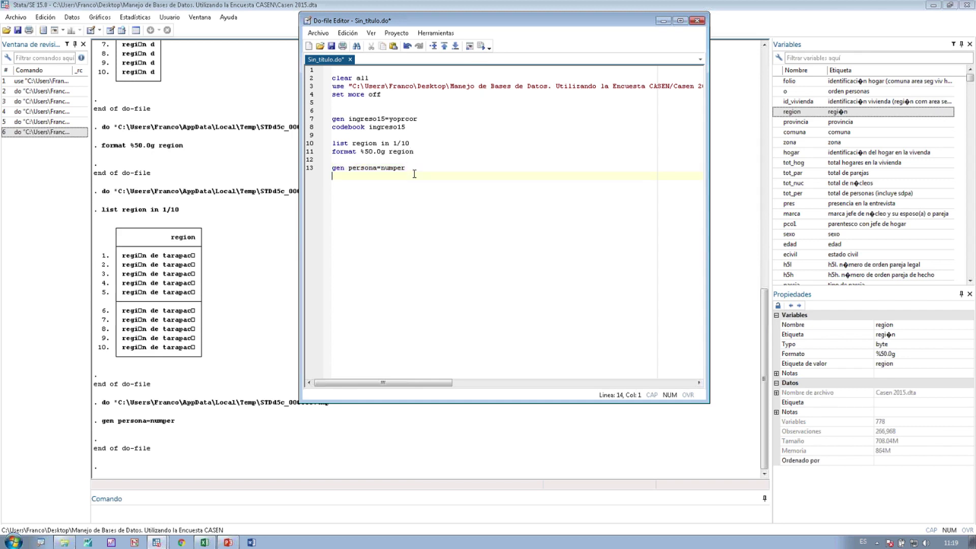
type("list persona in 1/10")
left_click(306, 176)
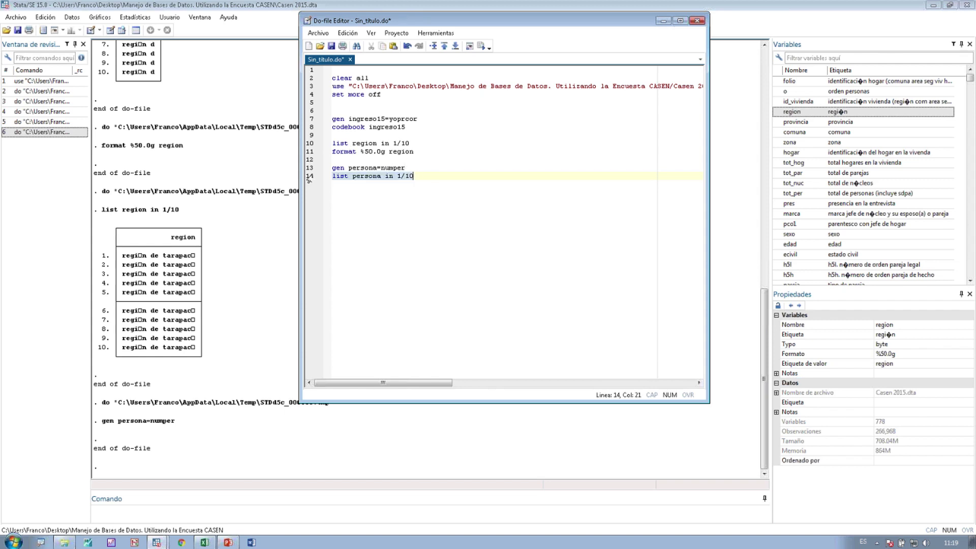
left_click(478, 52)
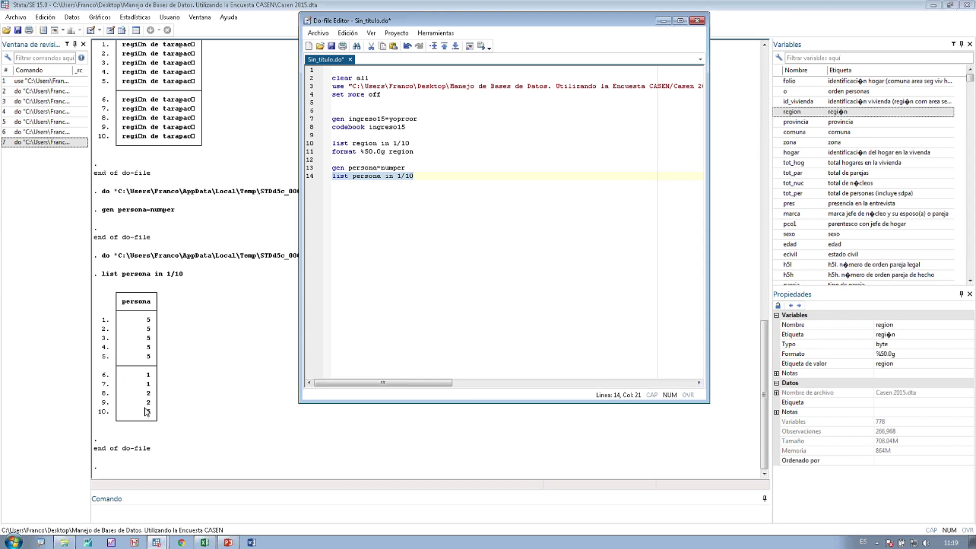
- Switch to the PowerPoint presentation and consult the Manejo de Base de Datos slides, ending on slide 12
left_click(392, 194)
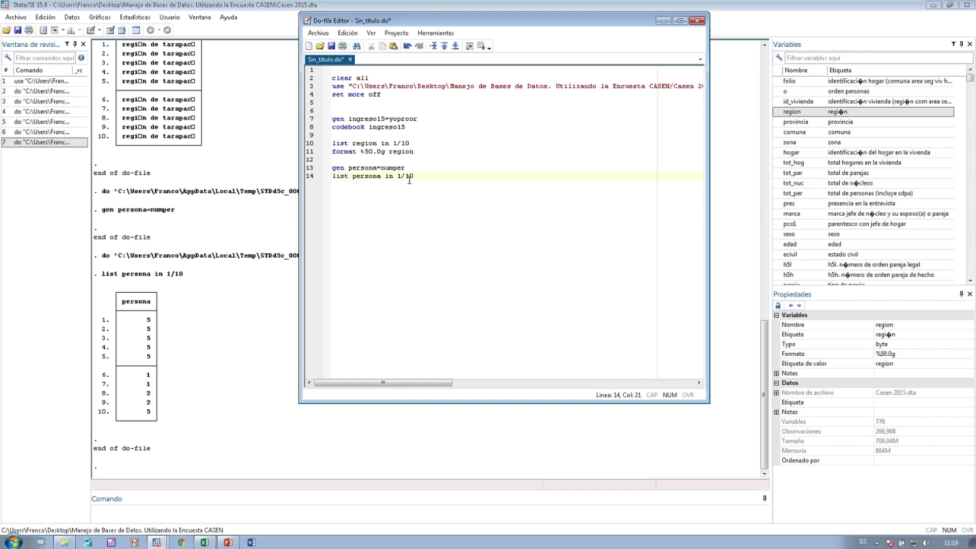
left_click(228, 543)
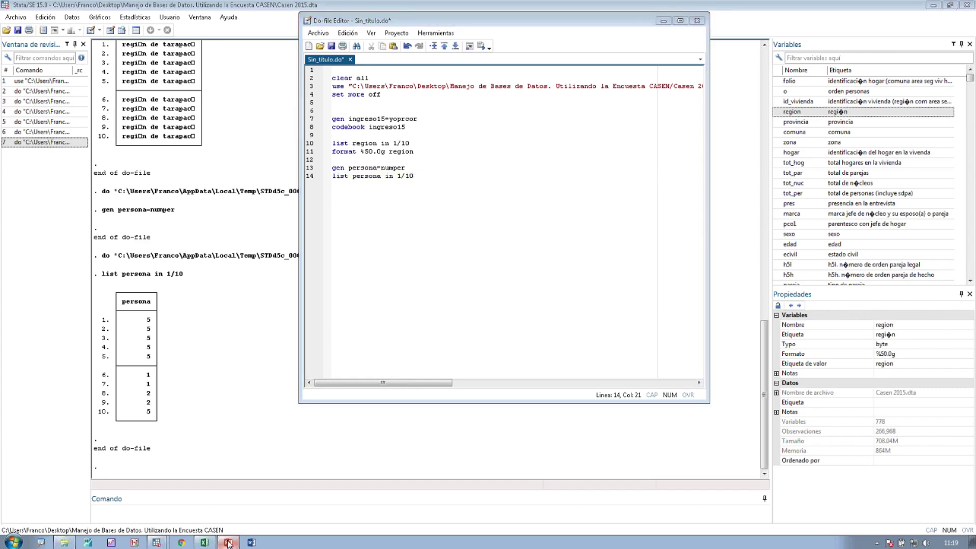
scroll(110, 263, "down", 5)
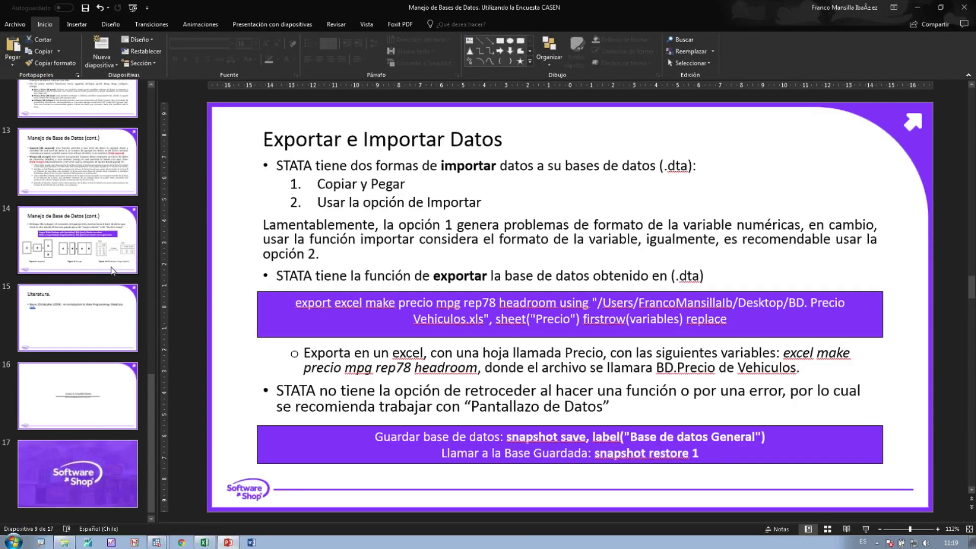
left_click(110, 263)
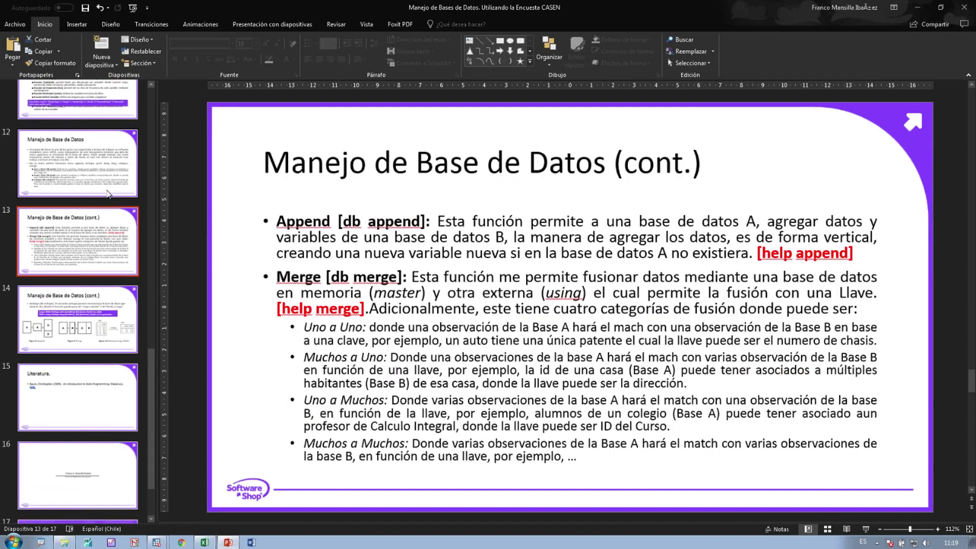
left_click(109, 193)
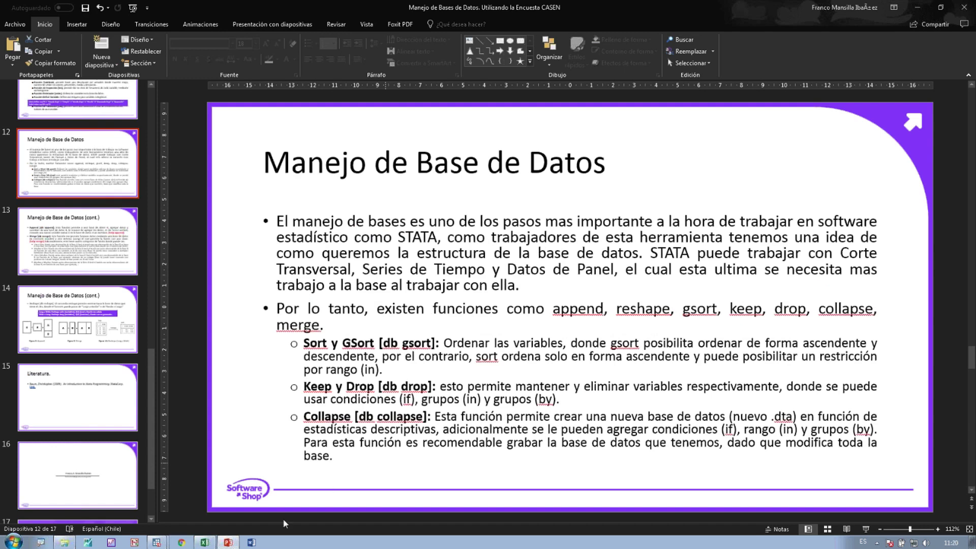
- Switch back to the Stata main window, inspect the whole dataset in the Data Editor, and close it
mouse_move(154, 543)
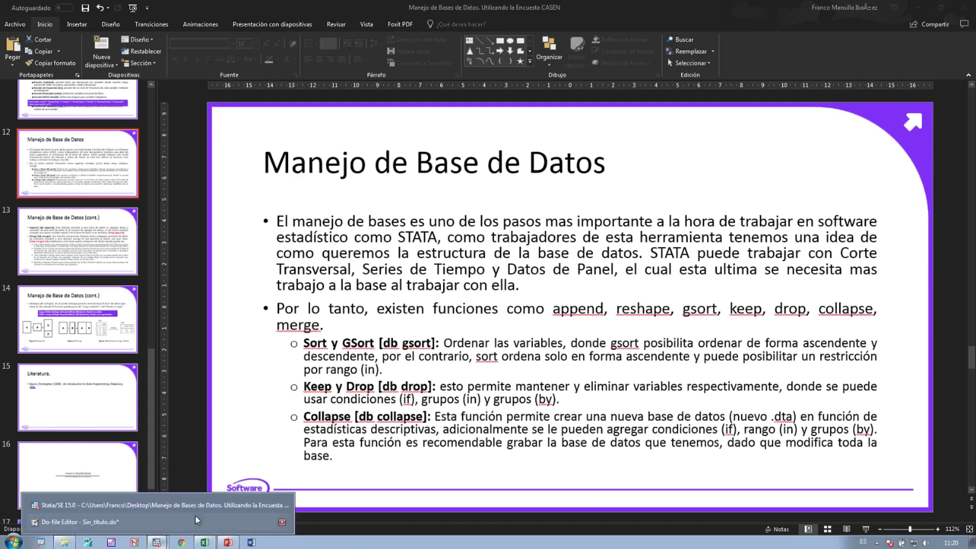
left_click(176, 506)
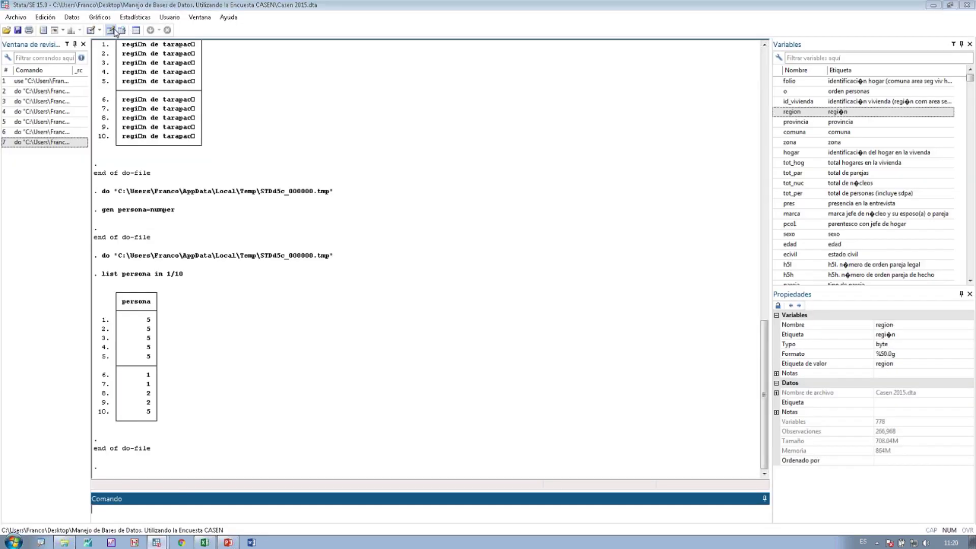
left_click(112, 30)
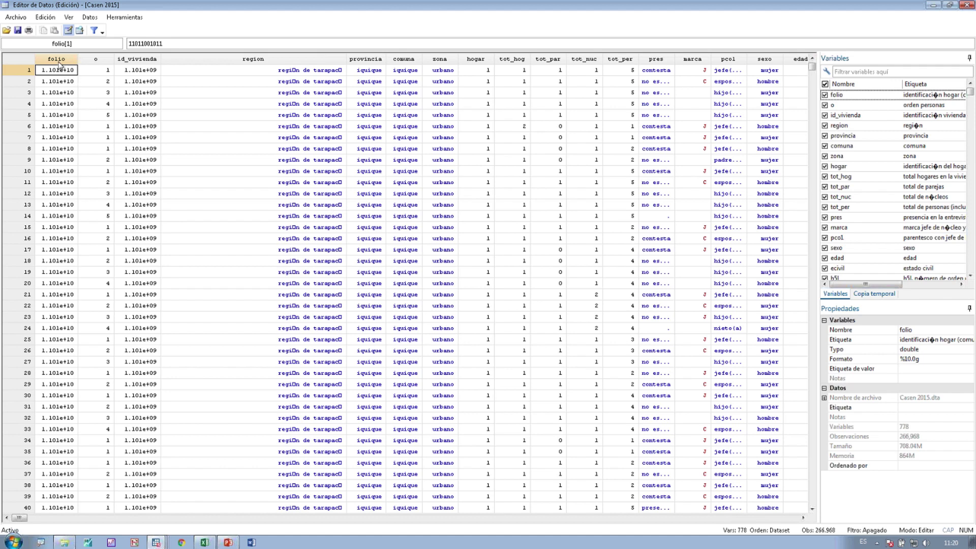
left_click(21, 62)
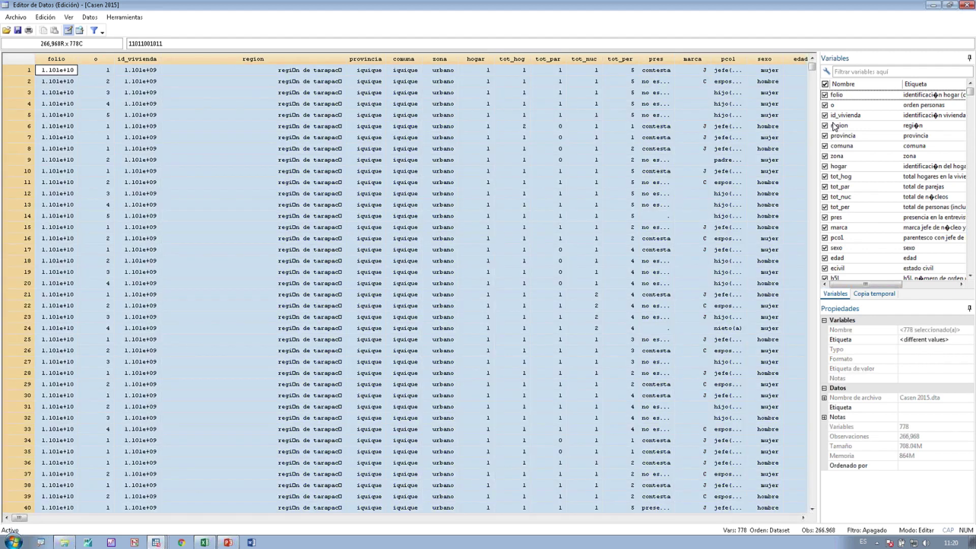
left_click(966, 5)
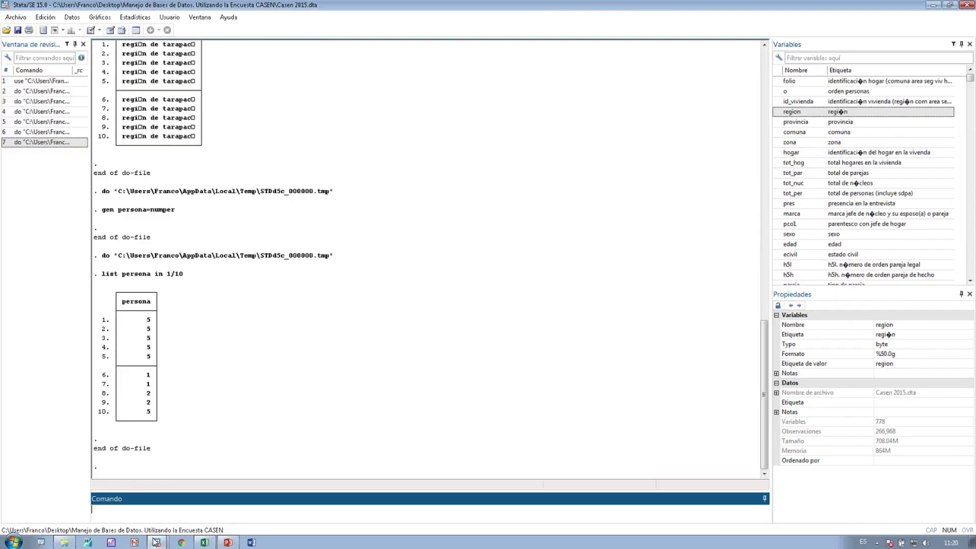
- Return to the do-file, add the line snapshot save, label("Base Principal") at the end, and run only that line
left_click(109, 543)
left_click(101, 524)
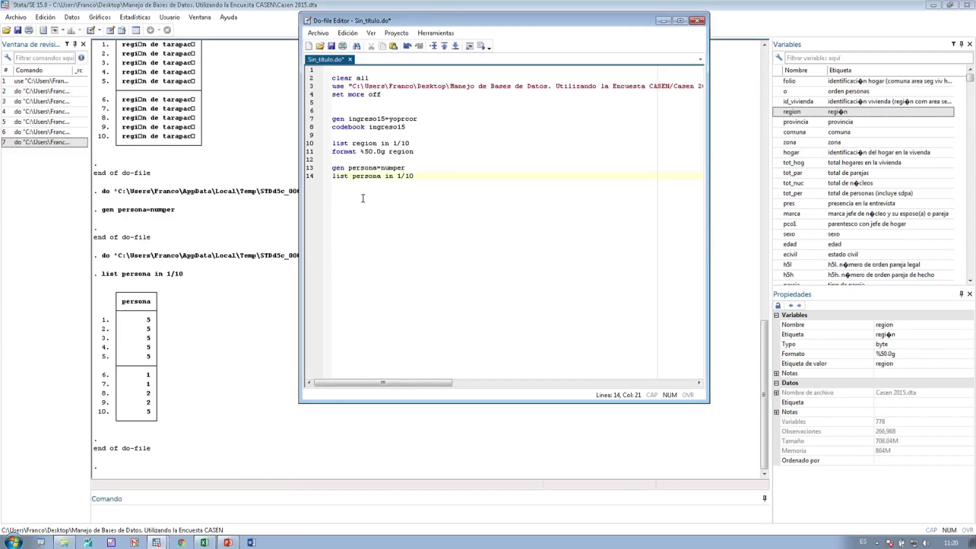
key("Return")
type("snapsjot")
key("BackSpace")
key("BackSpace")
key("BackSpace")
key("BackSpace")
type("hot save, label(\"Base Pi")
type("incipal\")")
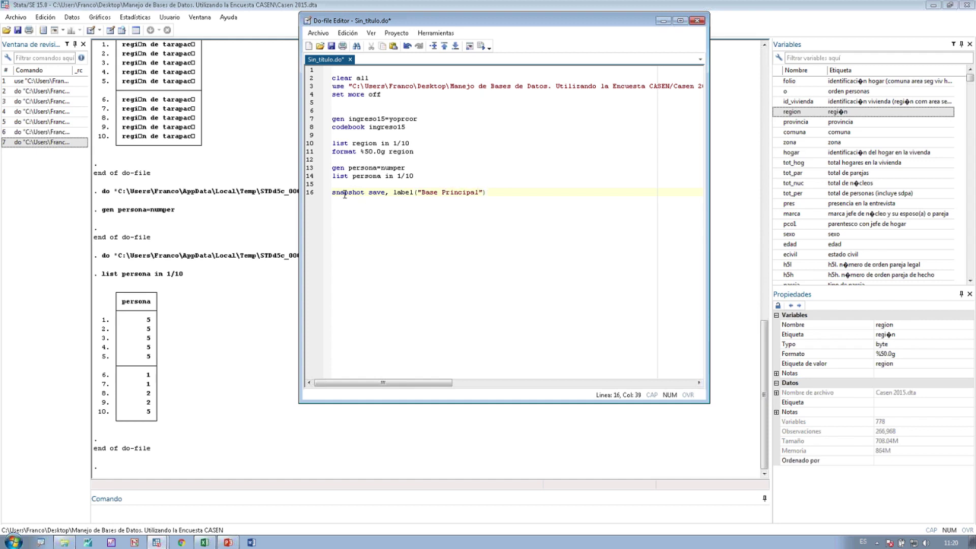
left_click(303, 197)
left_click(480, 45)
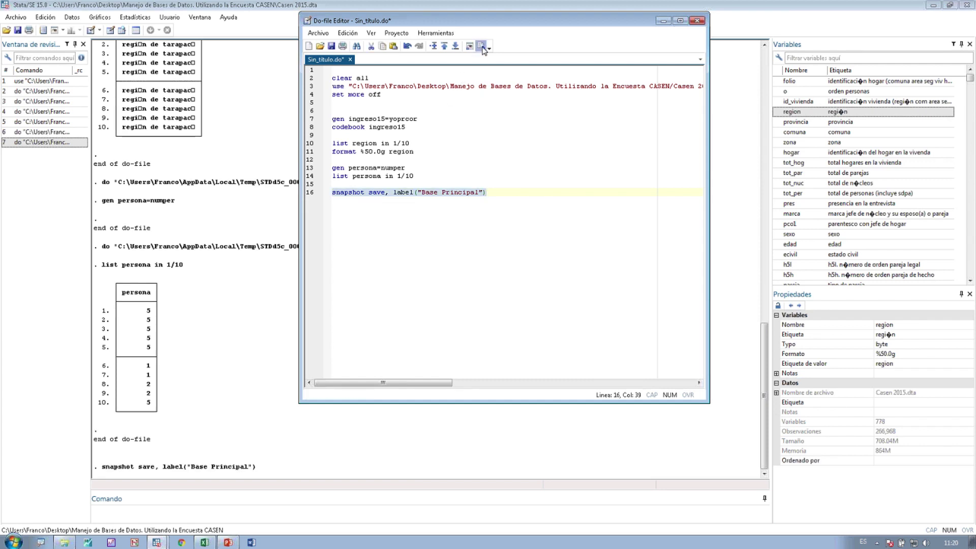
- Check the Base Principal snapshot in the Data Editor's snapshot list, close the editor, and return to the do-file
left_click(274, 194)
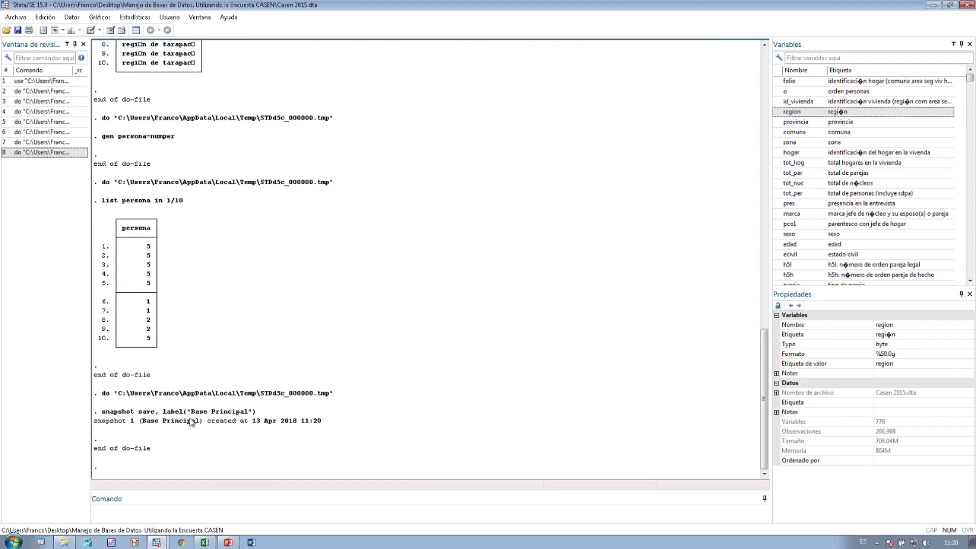
left_click(110, 30)
left_click(869, 294)
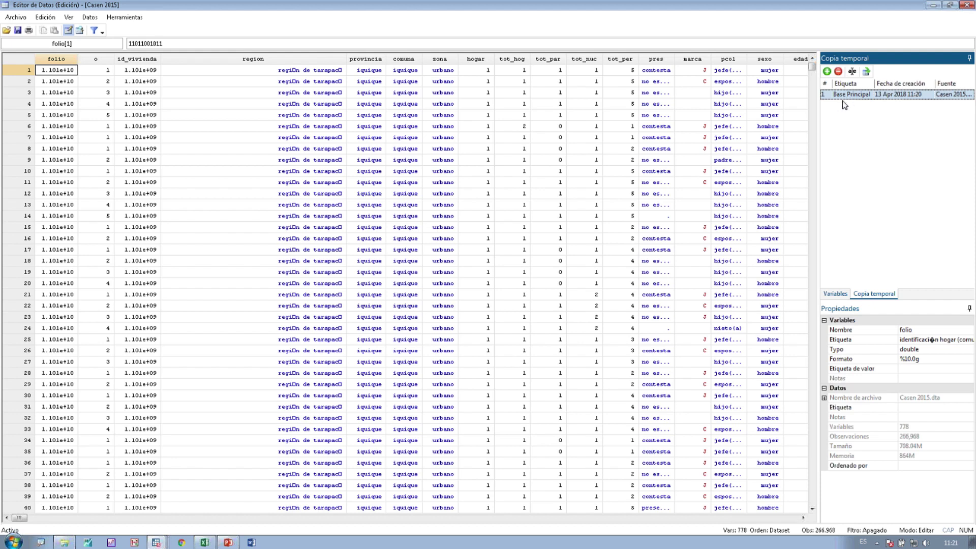
left_click(966, 5)
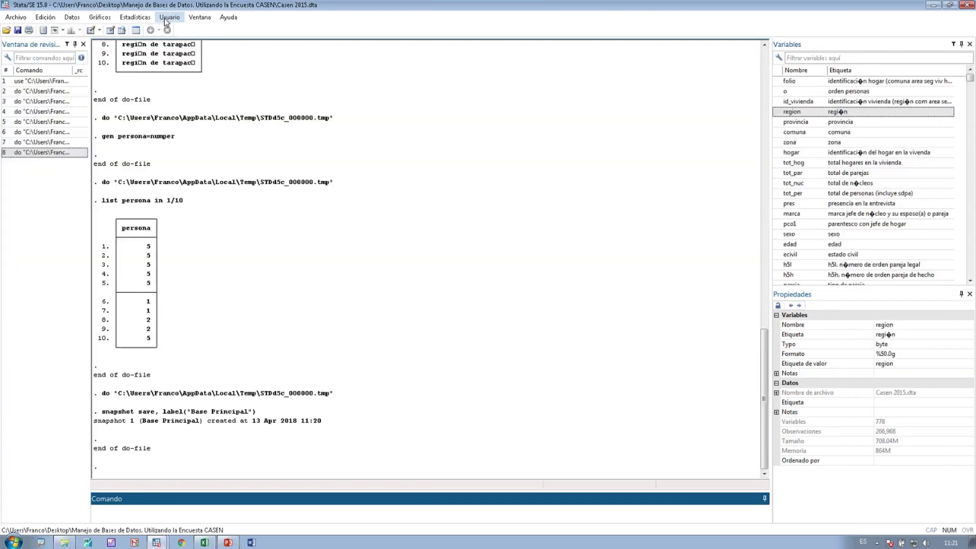
left_click(100, 18)
mouse_move(170, 17)
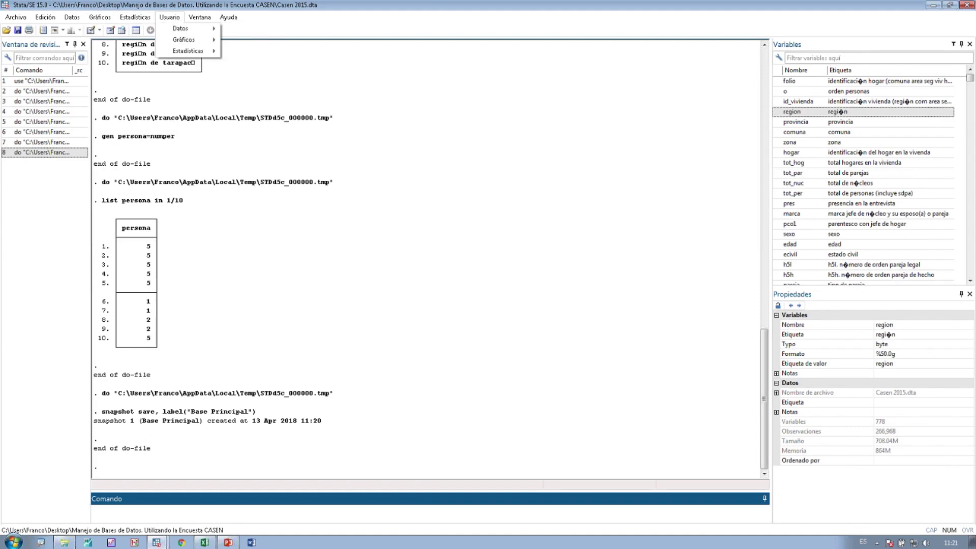
left_click(166, 541)
left_click(173, 522)
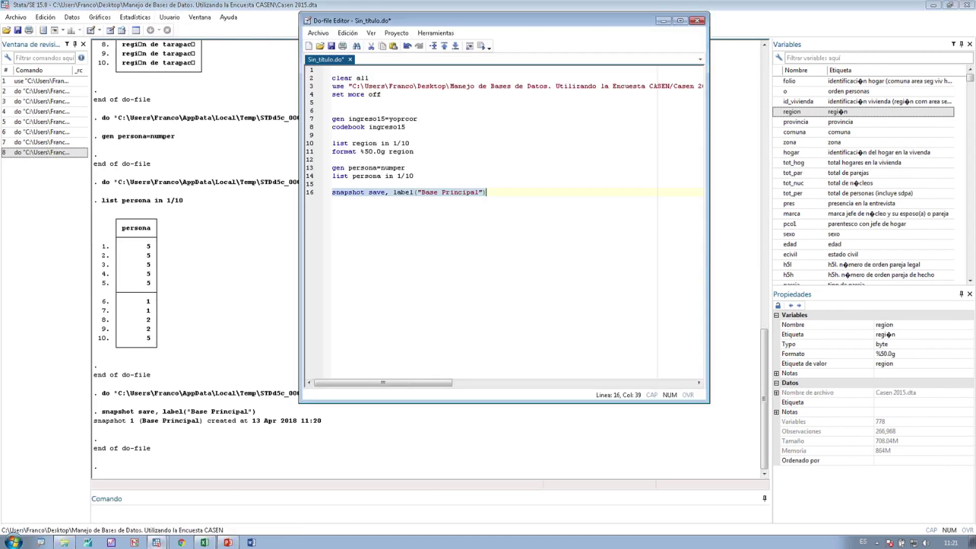
- Add the line db collapse at the end of the do-file and run only that line to open the collapse dialog
key("End")
key("Return")
key("Return")
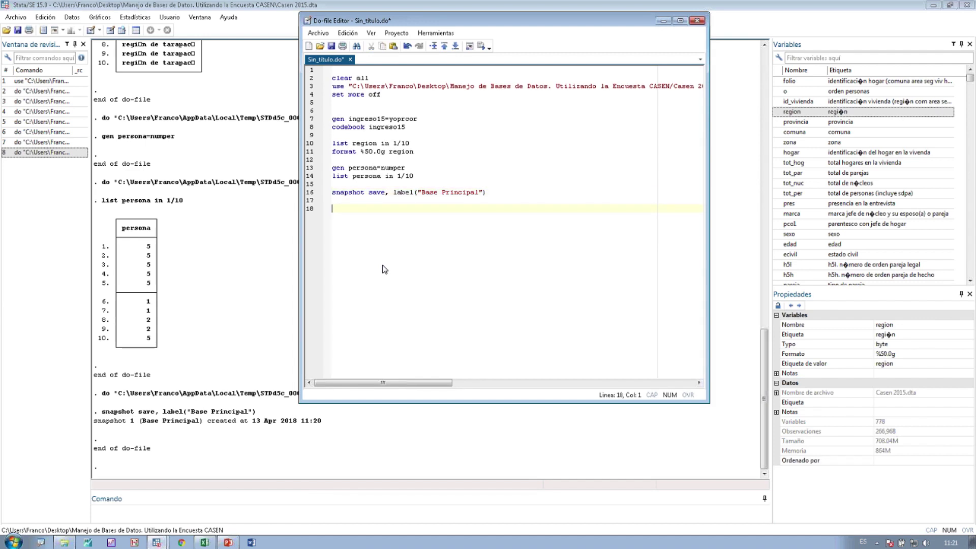
type("db collapse")
left_click(310, 209)
left_click(481, 47)
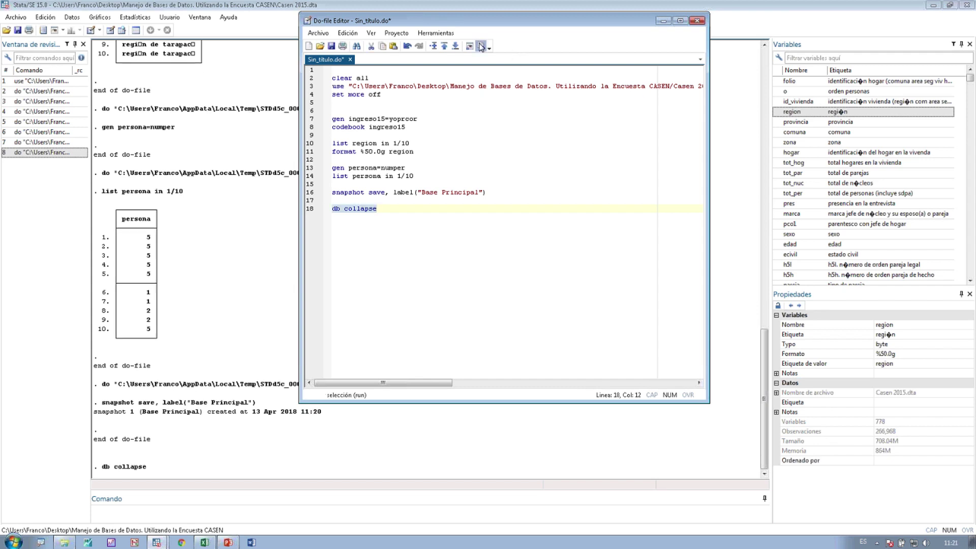
left_click_drag(478, 187, 418, 136)
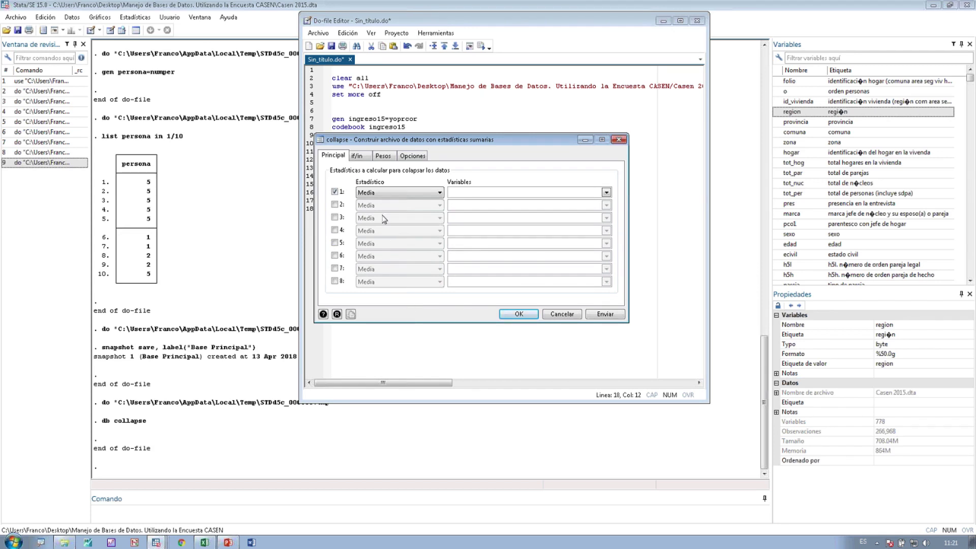
- Set the first collapse statistic to Contar no faltantes for the variable persona
left_click(398, 194)
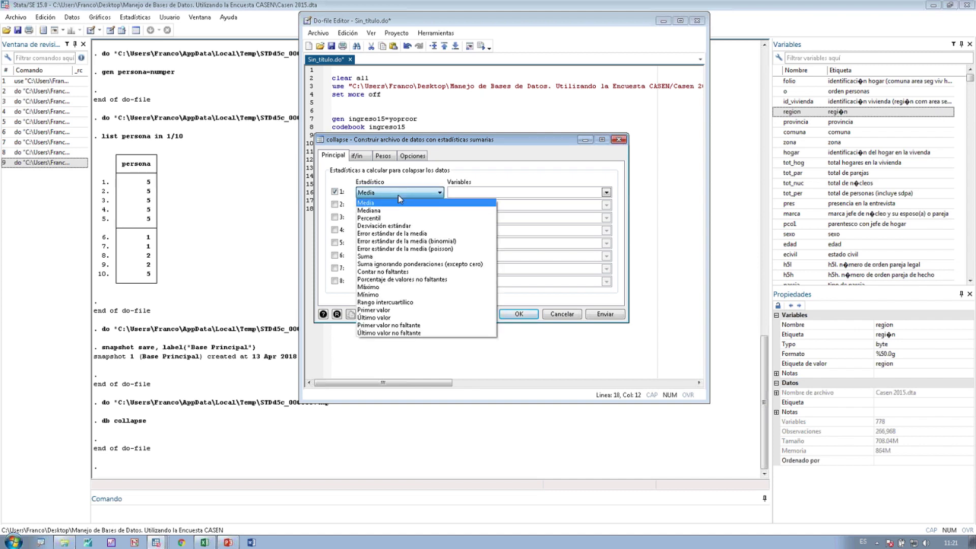
left_click(415, 271)
left_click(596, 192)
type("persona")
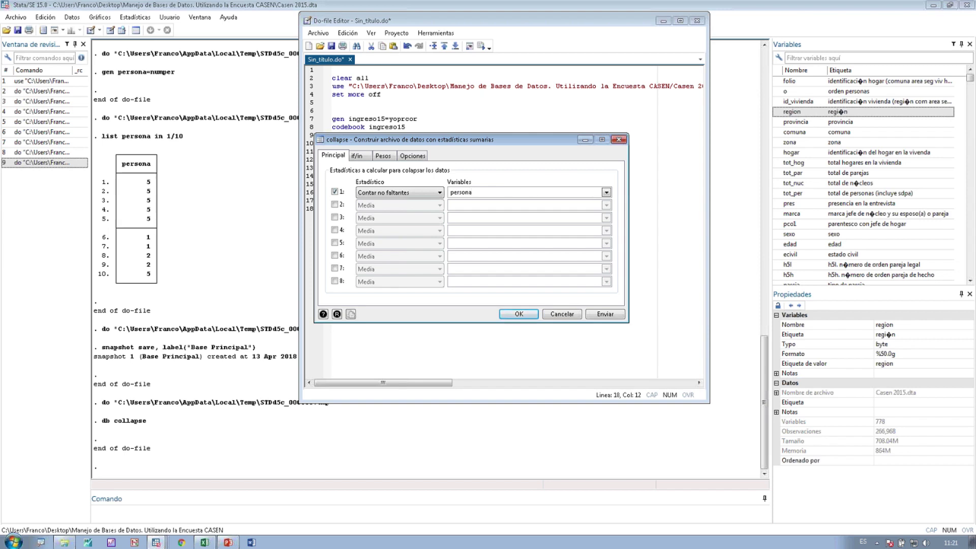
- Set region as the grouping variable and submit the collapse while keeping its dialog open
left_click(381, 157)
left_click(409, 158)
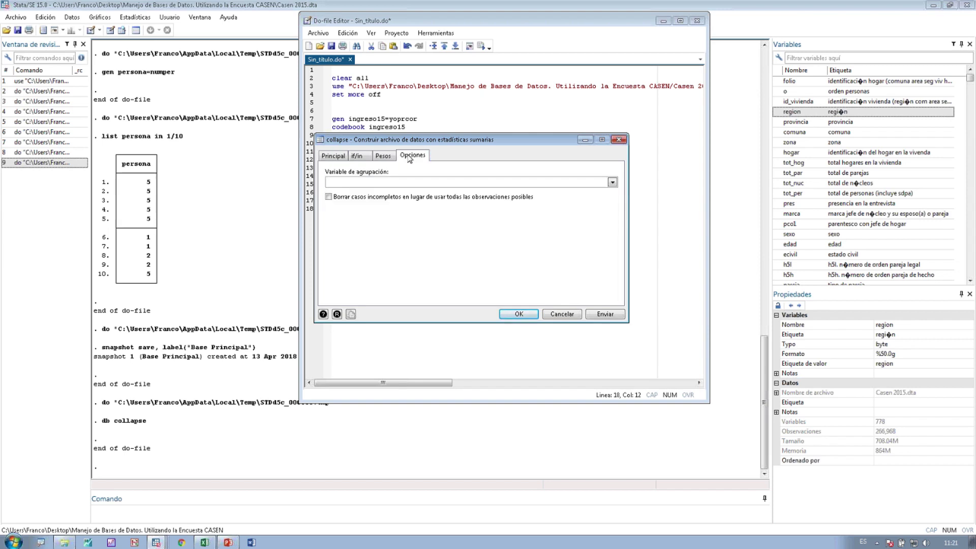
left_click(359, 186)
type("region")
left_click(604, 315)
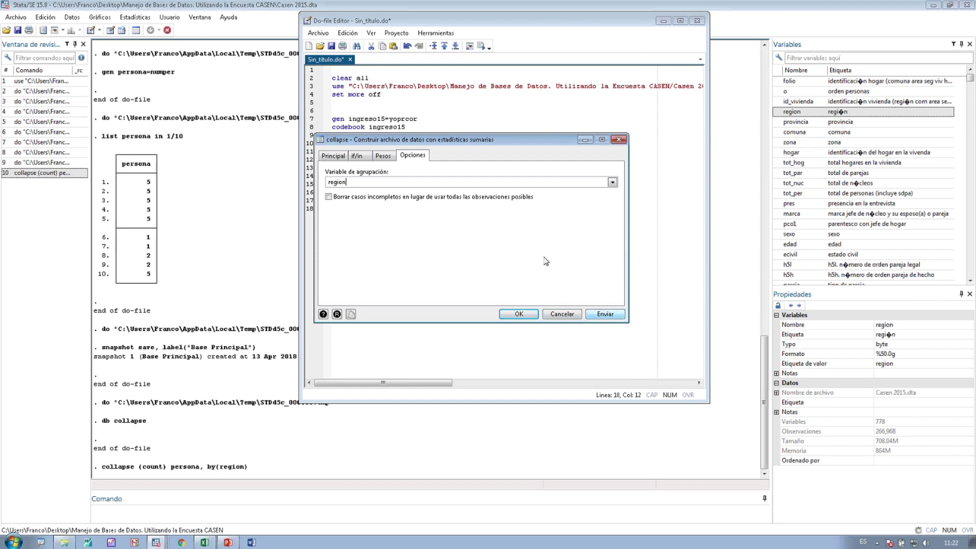
- Move the do-file window aside and examine the collapsed region and persona columns in the Data Editor
left_click(485, 27)
left_click_drag(483, 23, 474, 52)
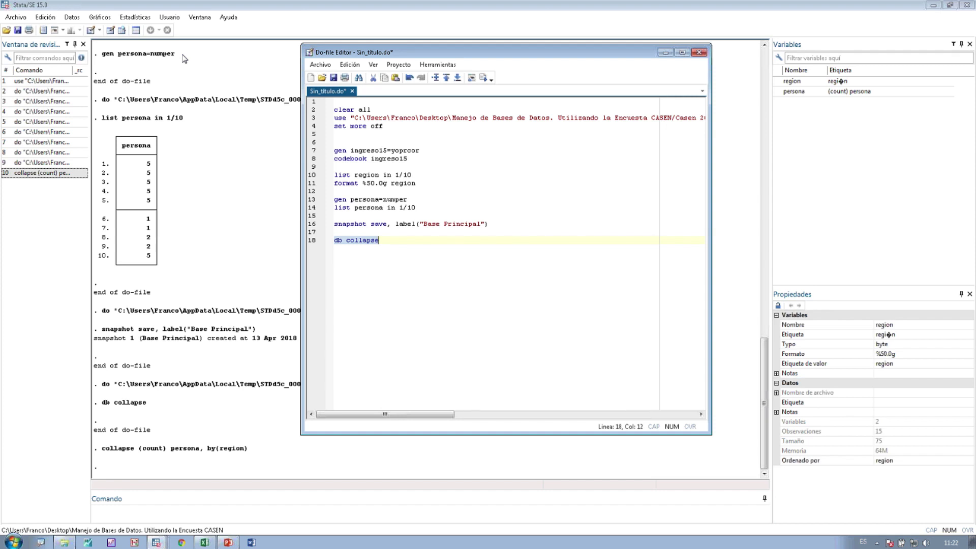
left_click(114, 32)
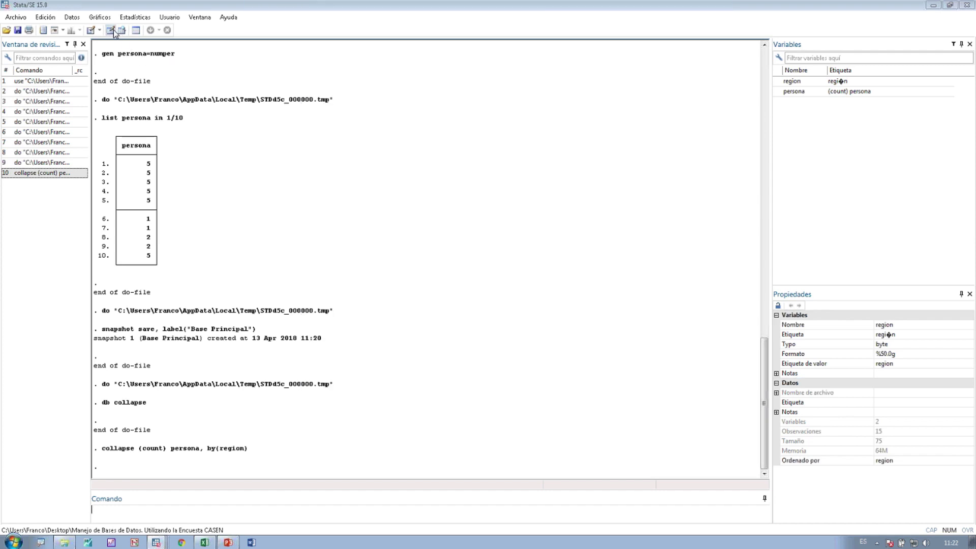
left_click(111, 31)
left_click_drag(111, 59, 241, 66)
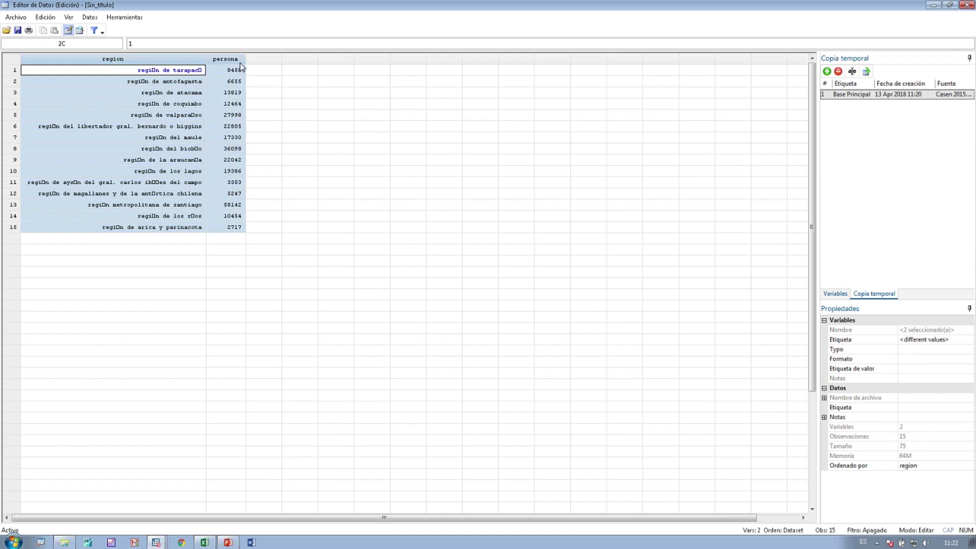
left_click(288, 102)
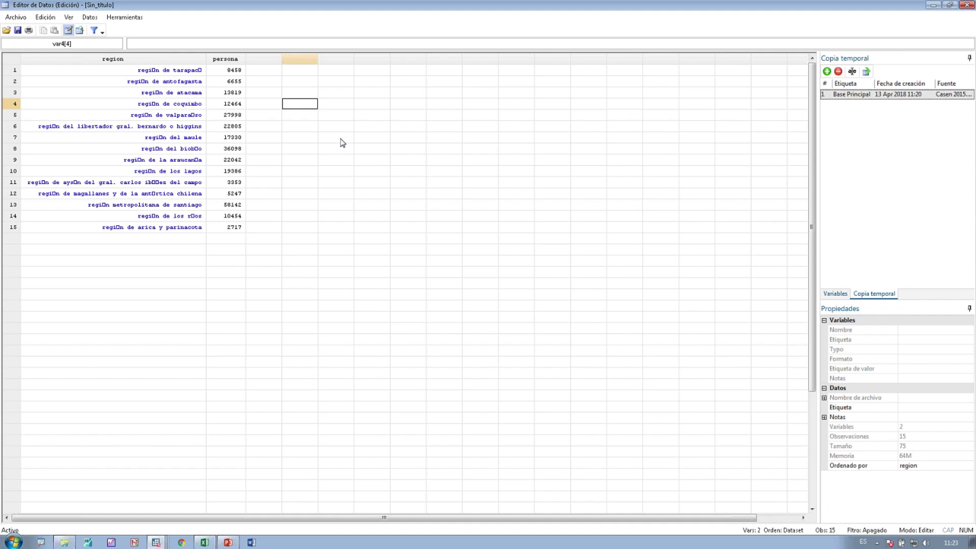
- Restore the Base Principal snapshot from the Data Editor's snapshot list and close the editor
left_click(859, 95)
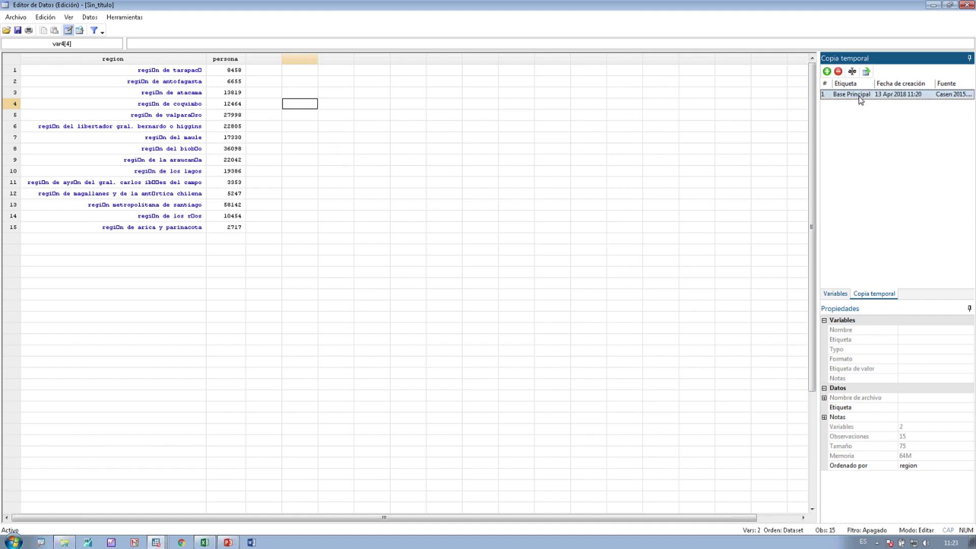
double_click(859, 96)
left_click(420, 304)
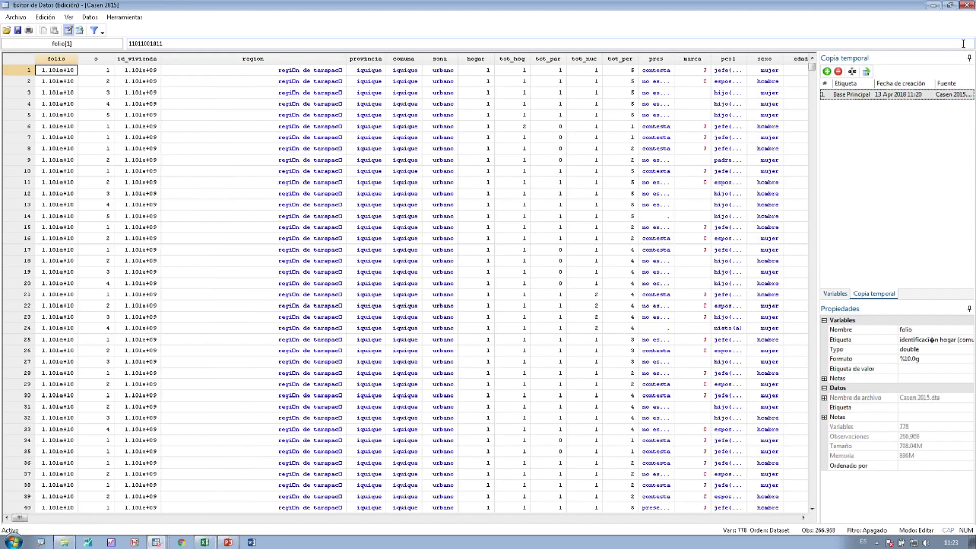
left_click(965, 6)
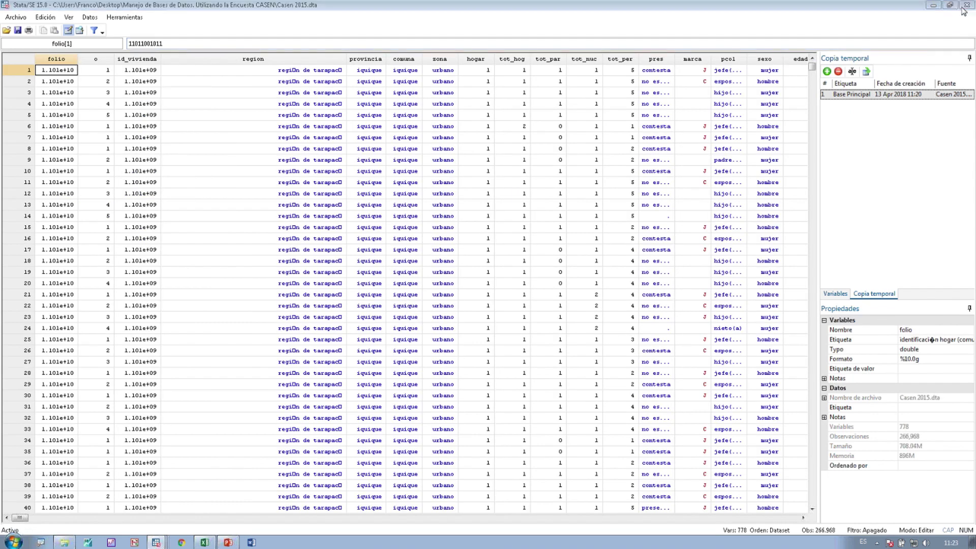
- Return to the collapse dialog, apply frequency weights with the variable expr, and run the collapse of persona by region
left_click(156, 543)
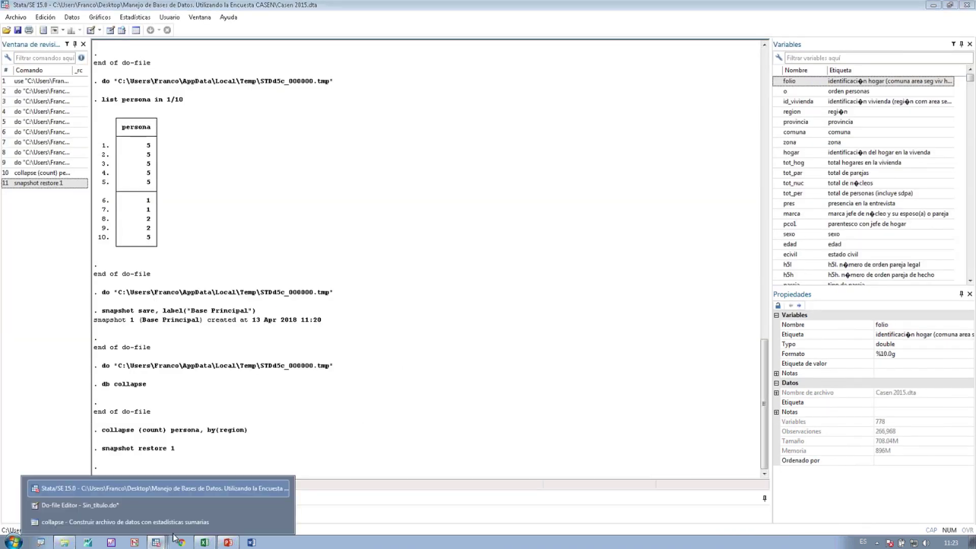
left_click(203, 521)
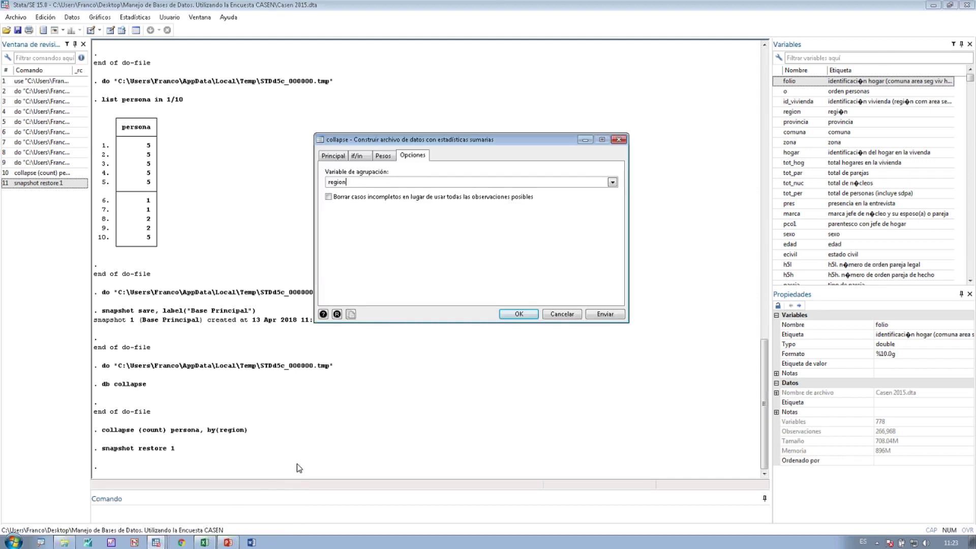
left_click(361, 158)
left_click(381, 158)
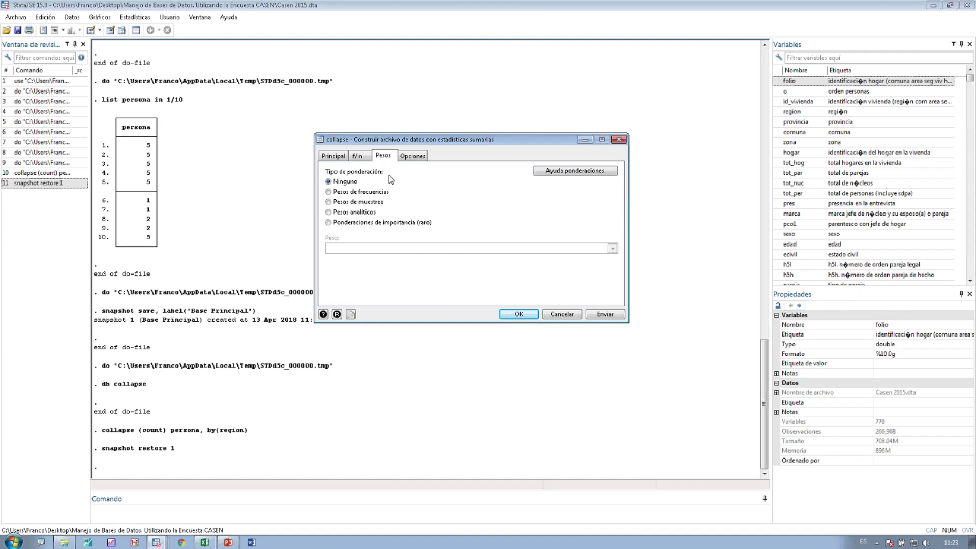
left_click(380, 192)
left_click(378, 205)
left_click(377, 213)
left_click(377, 192)
left_click(367, 248)
type("expr")
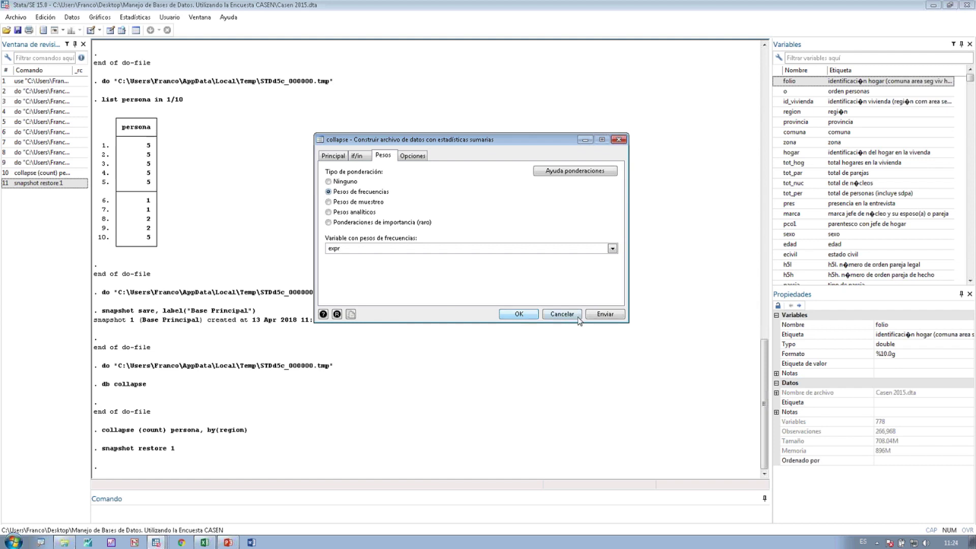
left_click(527, 318)
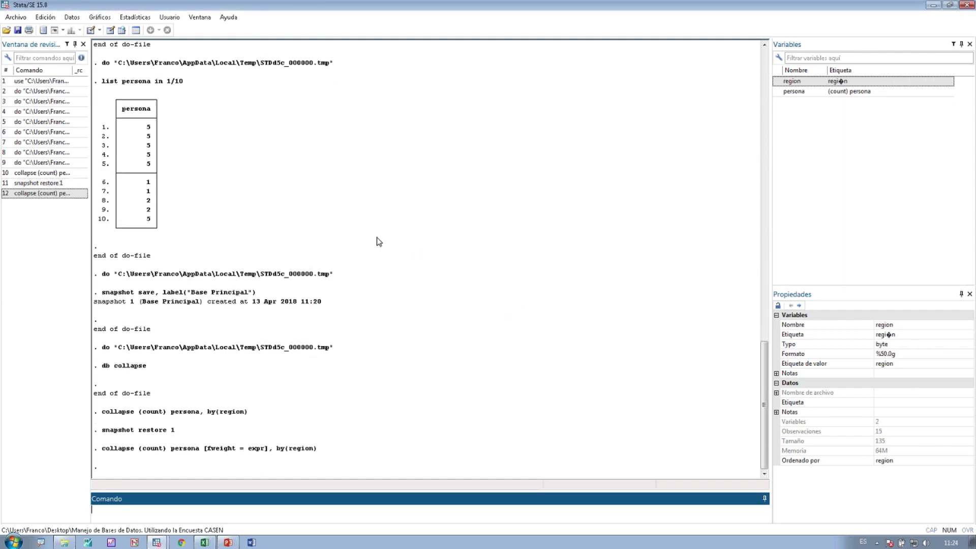
- Examine the weighted persona counts by region in the Data Editor, including the Santiago metropolitan row, and close the editor
left_click(111, 31)
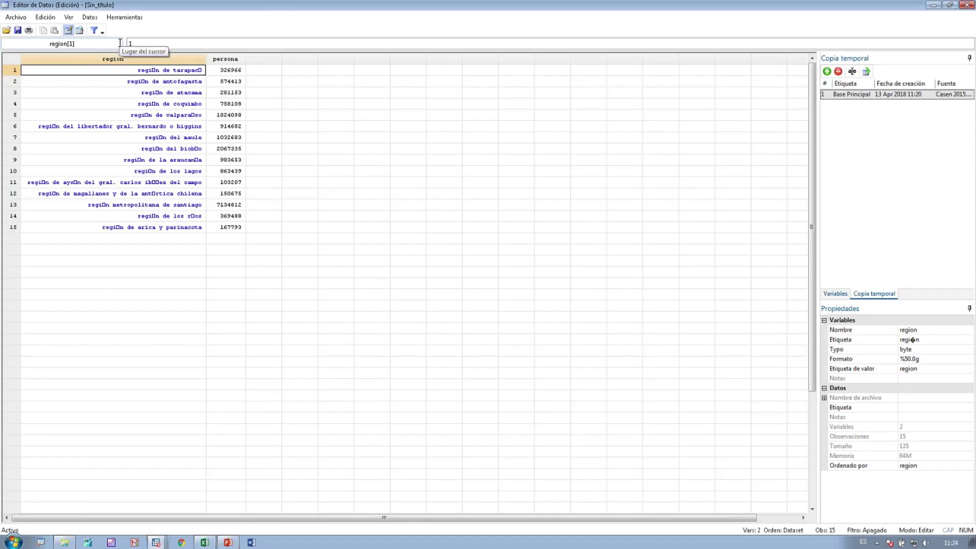
left_click_drag(162, 76, 210, 231)
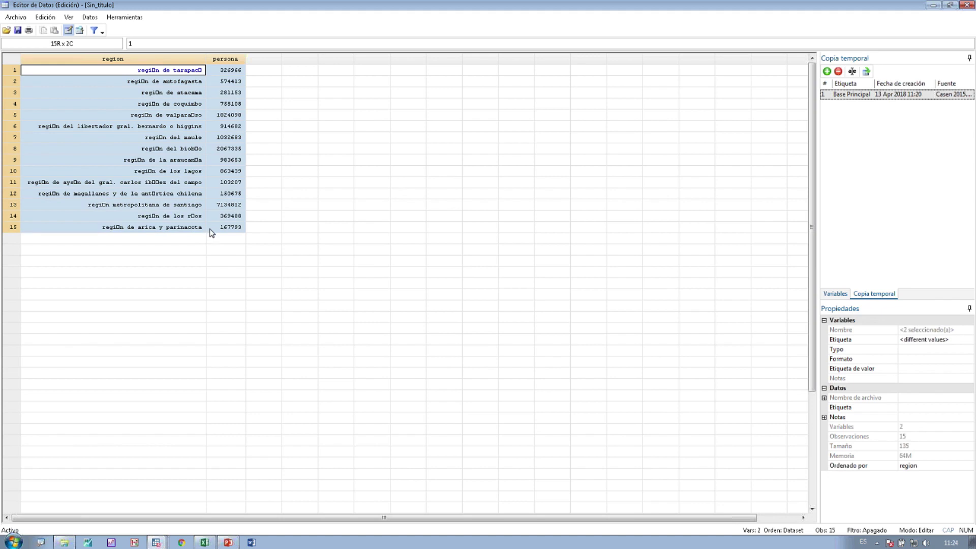
left_click(165, 208)
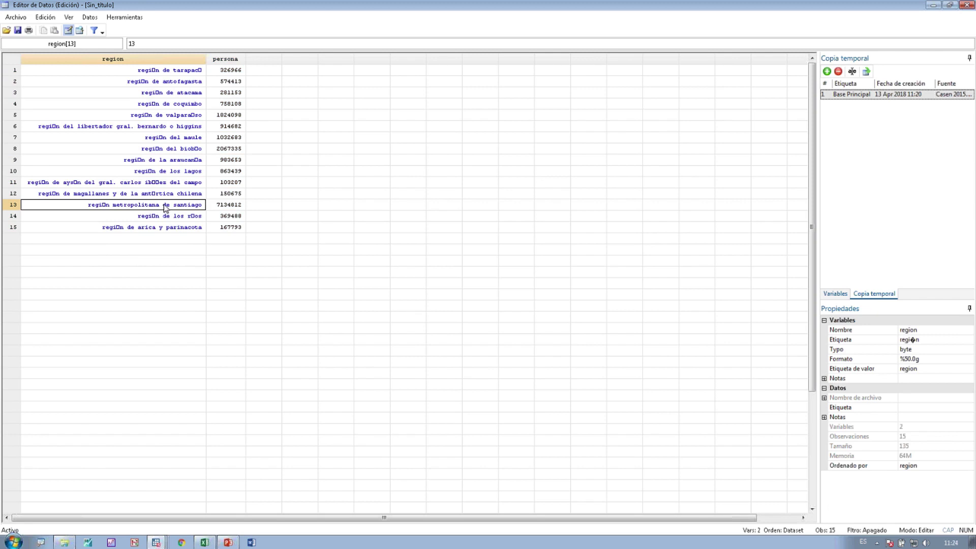
left_click(225, 204, "shift")
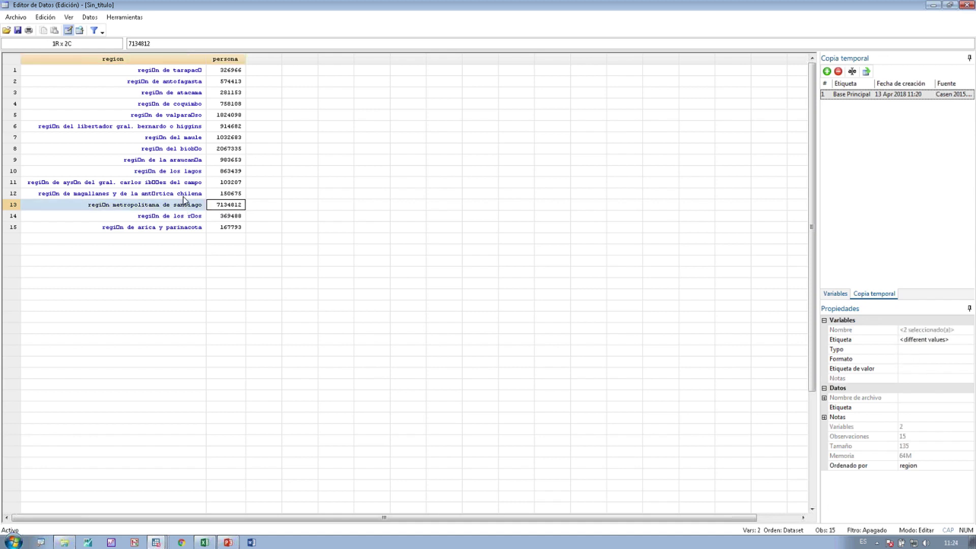
left_click_drag(177, 71, 209, 233)
left_click(966, 5)
- Copy the executed command collapse (count) persona [fweight = expr], by(region) from the results into the do-file below db collapse
mouse_move(163, 543)
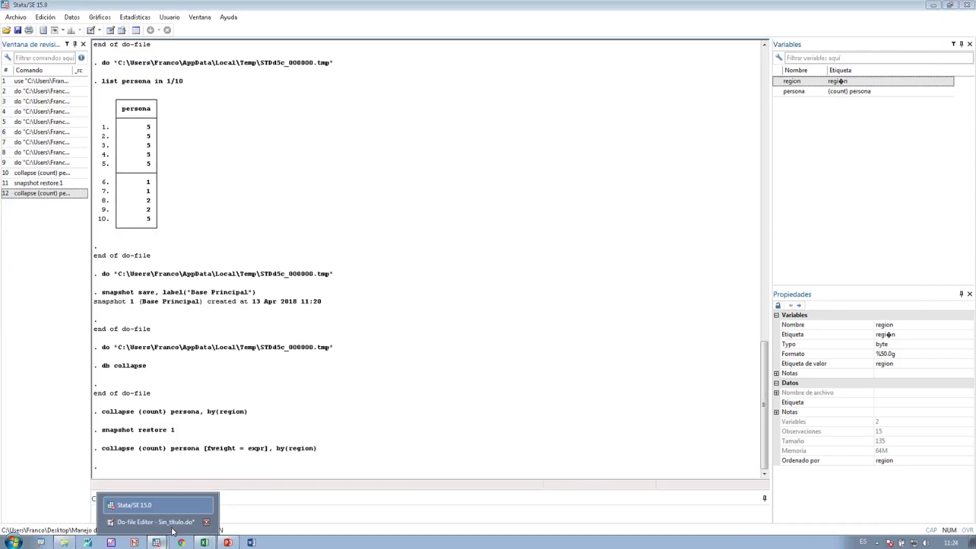
left_click(172, 523)
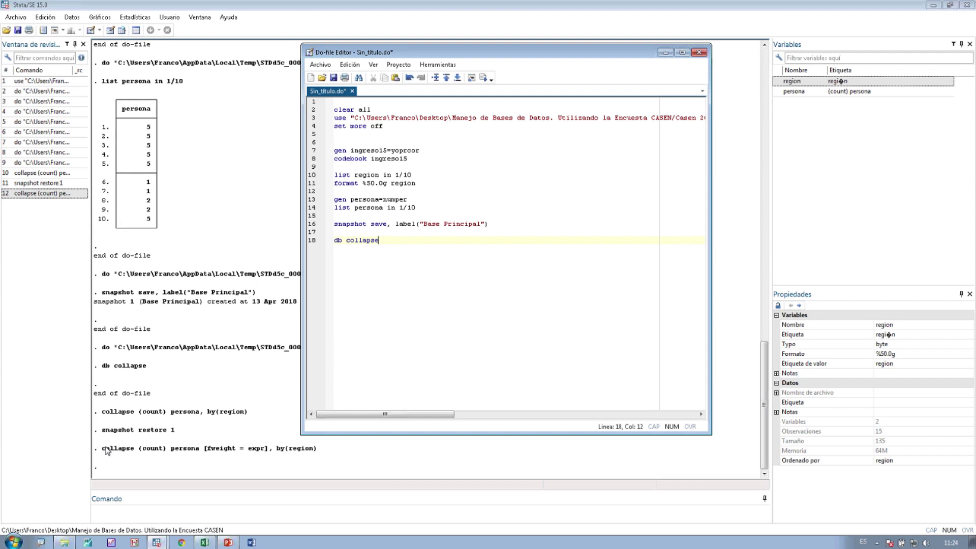
left_click_drag(102, 448, 316, 448)
right_click(316, 448)
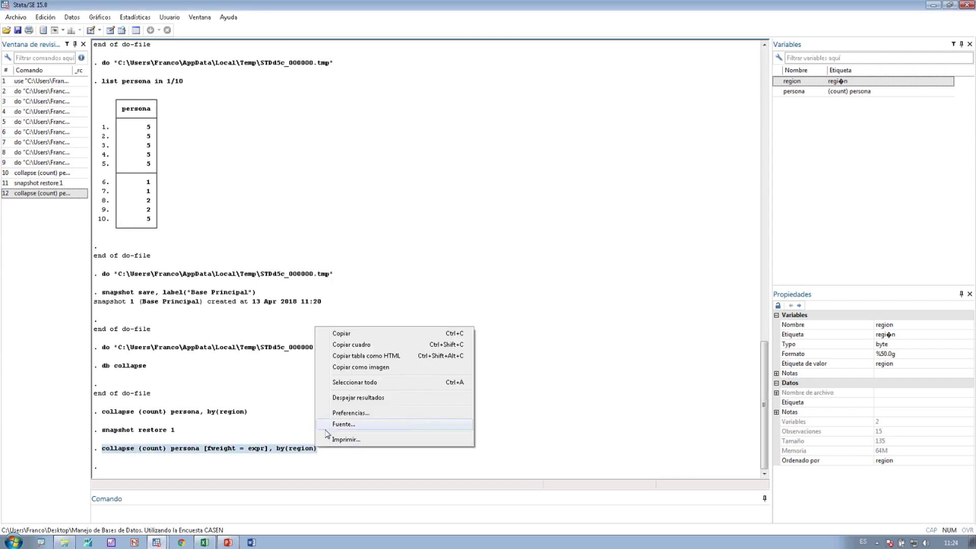
left_click(359, 332)
mouse_move(157, 542)
left_click(153, 524)
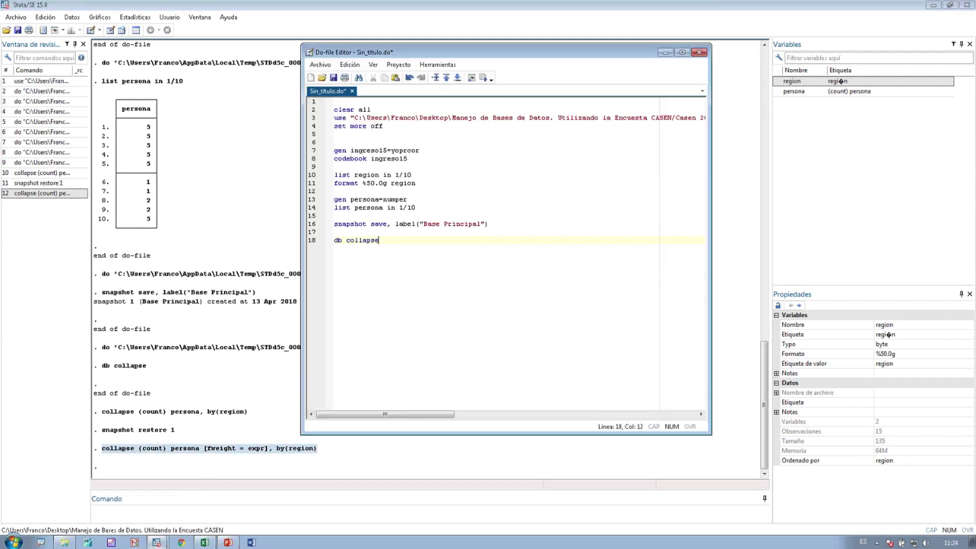
key("Return")
key("ctrl+v")
key("Return")
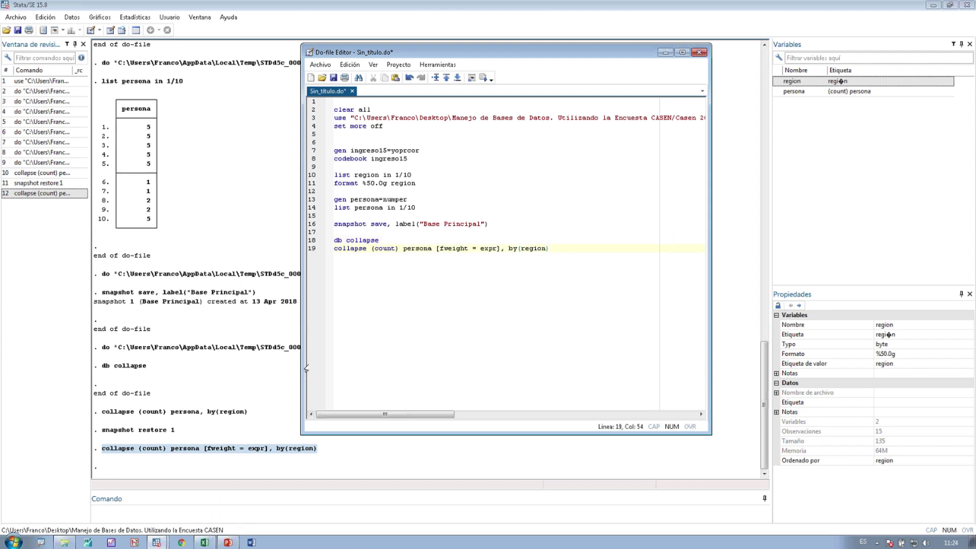
key("Return")
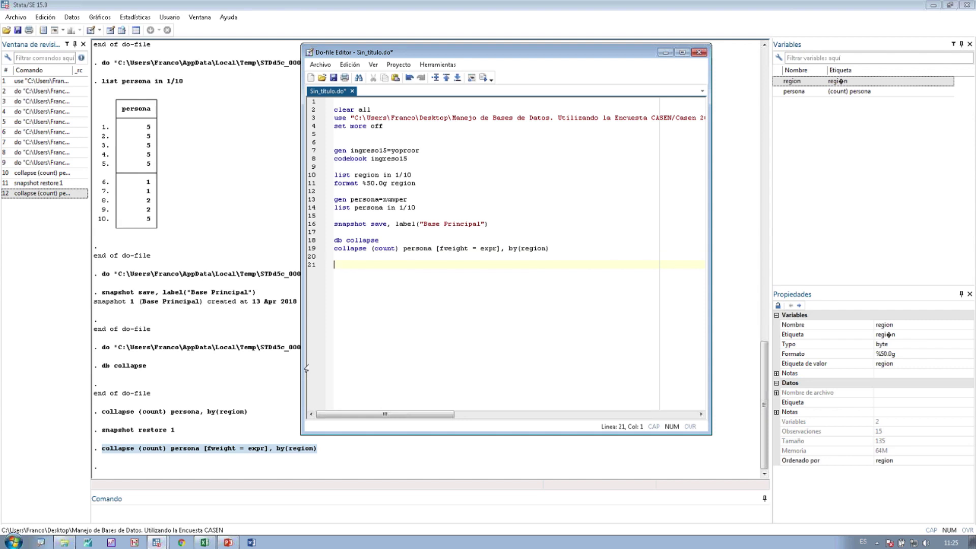
- Add the line egen total=sum(persona) at the end of the do-file and run only that line
type("egen t")
type("otal")
type("=")
type("sum")
type("(")
type("persona")
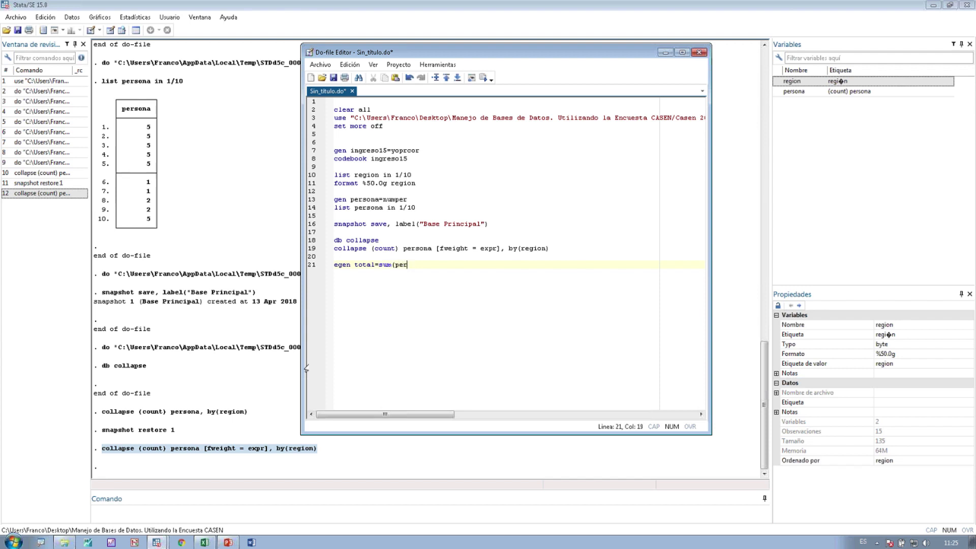
type("-")
type(")")
left_click(305, 273)
left_click(483, 78)
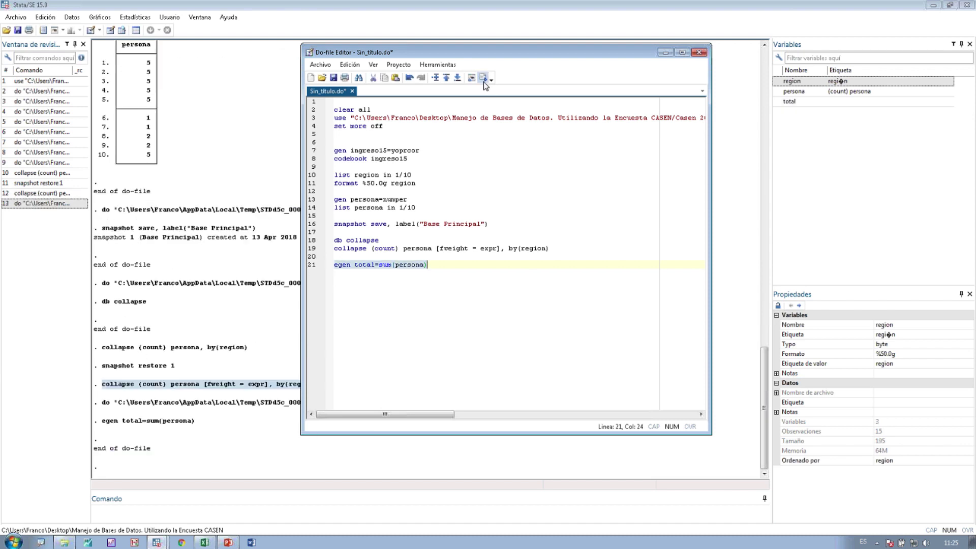
- Open the Data Editor and examine the new total column, marking it with a rectangle on screen
left_click(245, 101)
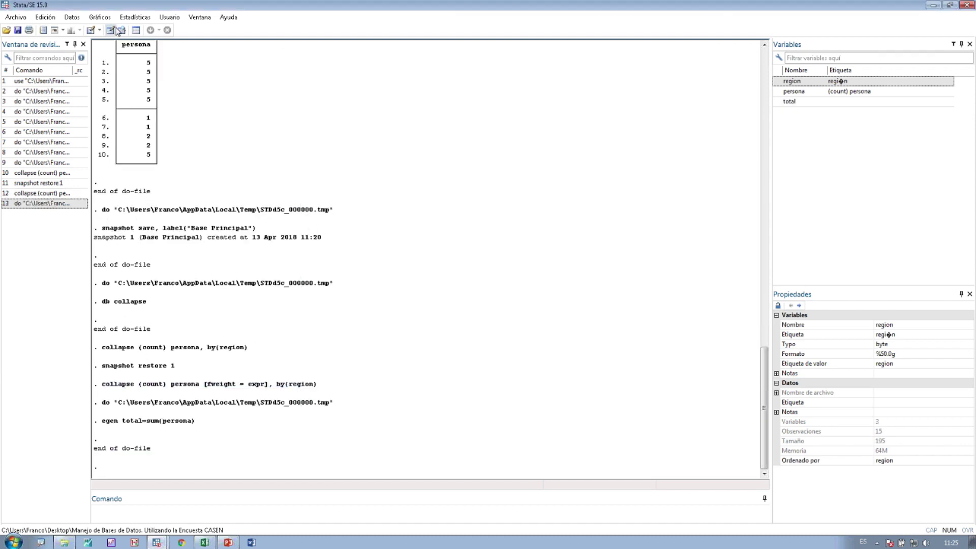
left_click(113, 30)
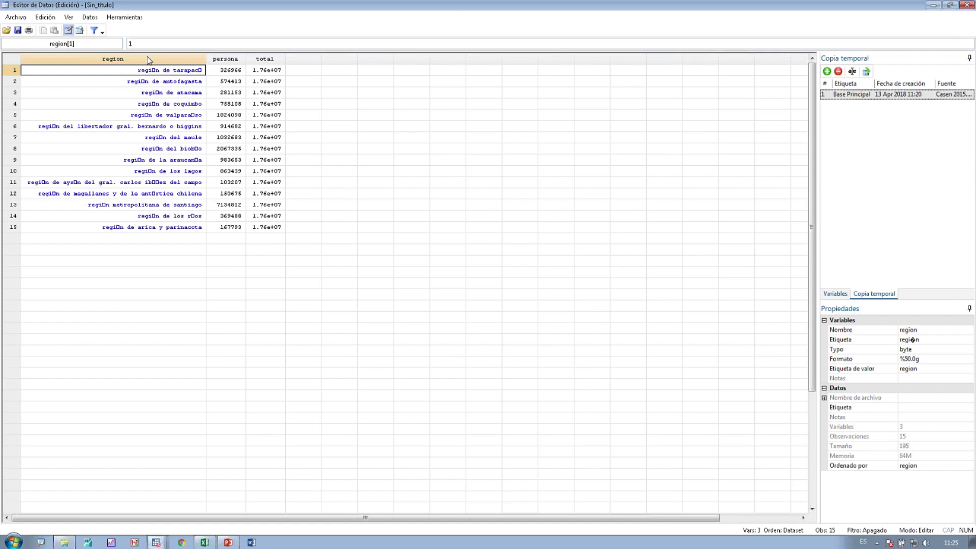
left_click(260, 72)
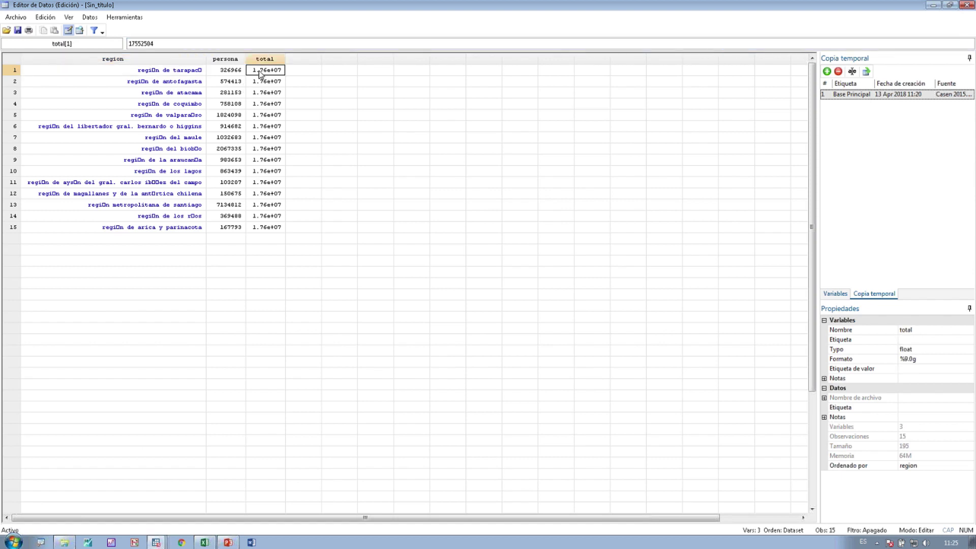
key("ctrl+2")
left_click_drag(240, 41, 303, 234)
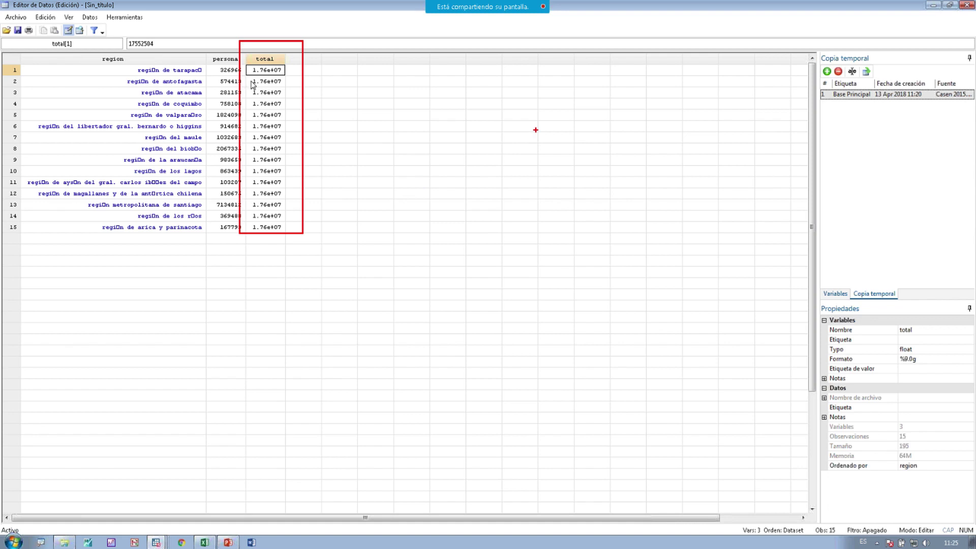
- Close the Data Editor, add the line format %15.0g total at the end of the do-file and run only that line
key("Escape")
left_click(967, 5)
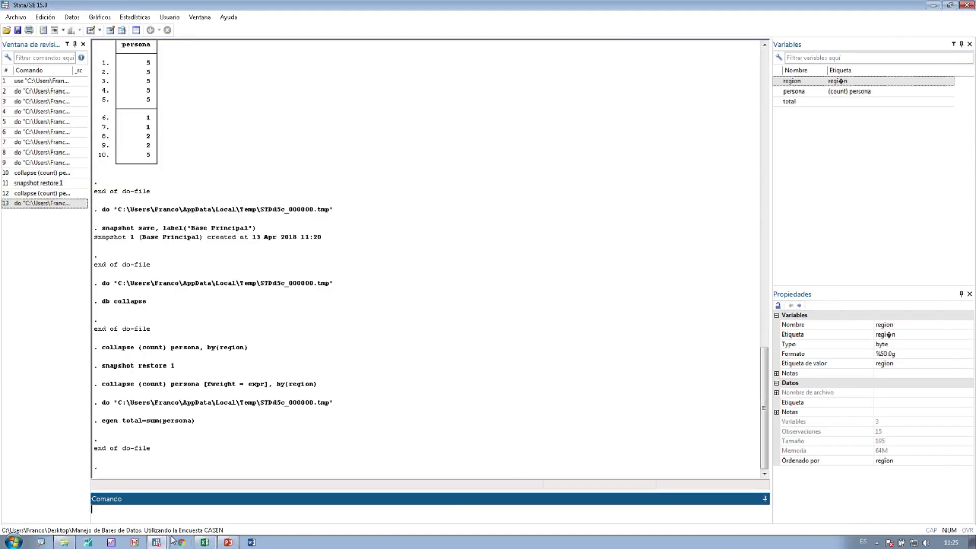
mouse_move(162, 541)
left_click(181, 523)
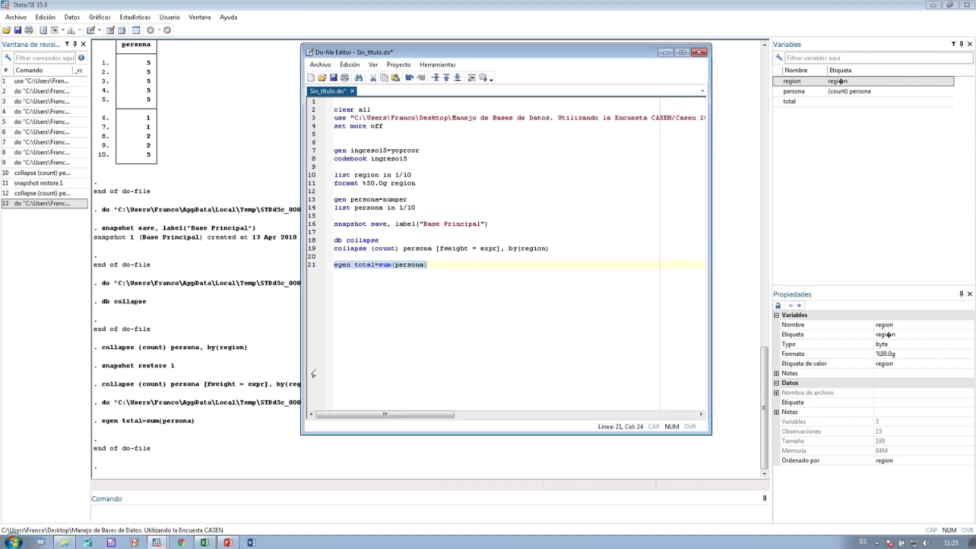
key("End")
key("Return")
type("format ")
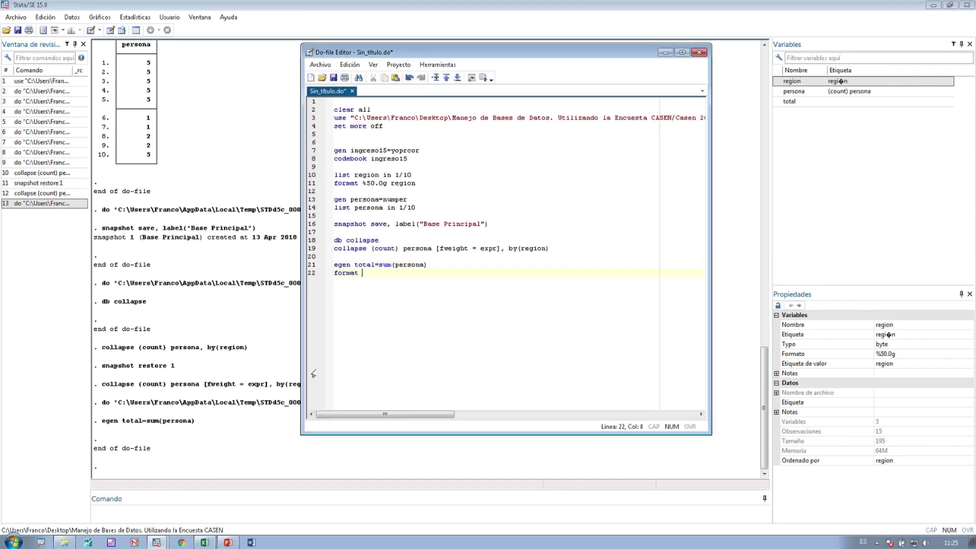
type("%15.0g total")
left_click(311, 273)
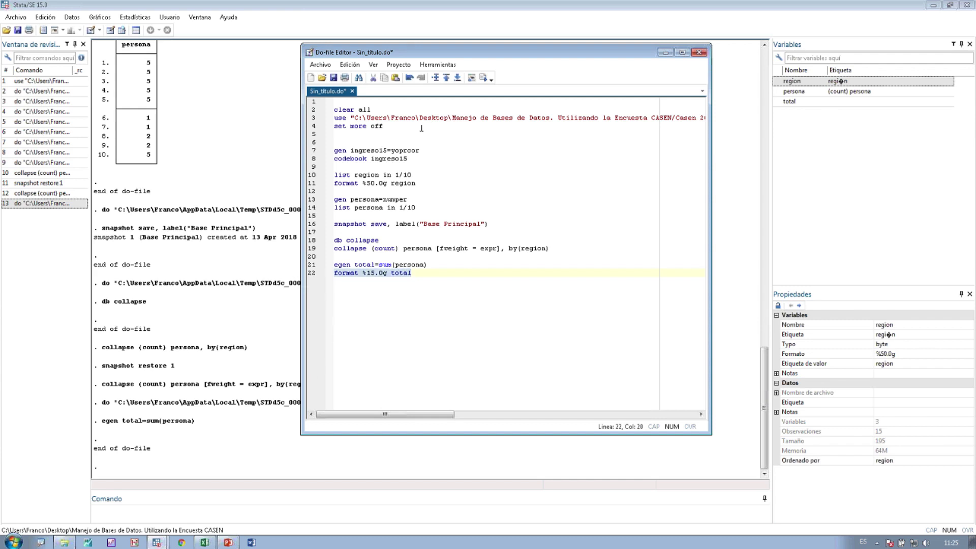
left_click(471, 78)
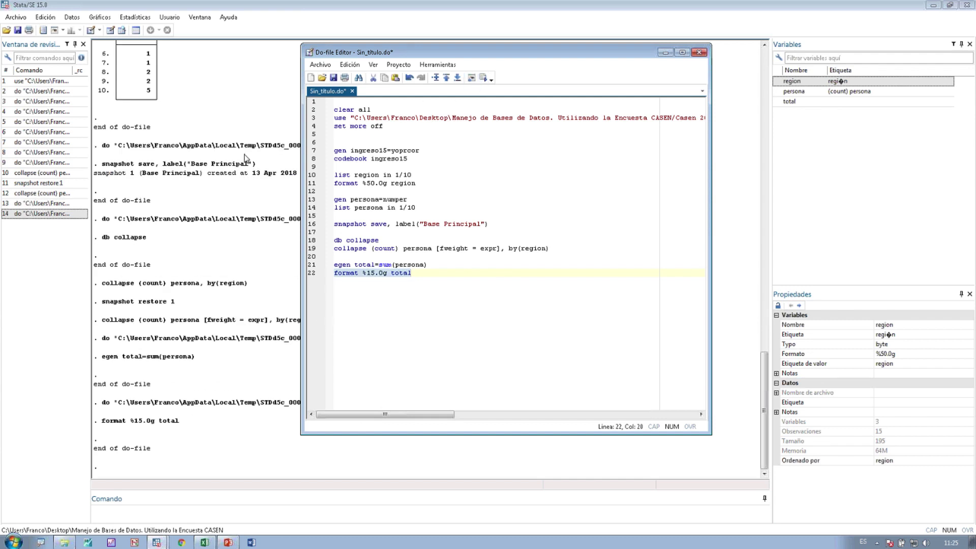
- Open the Data Editor, examine the reformatted total column across all regions, and close the editor
left_click(159, 45)
left_click(110, 30)
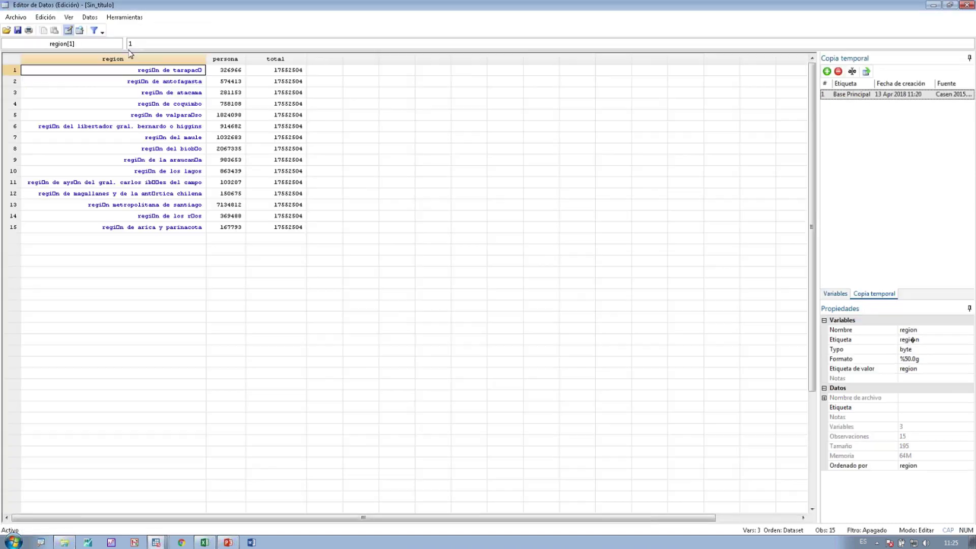
left_click_drag(274, 71, 265, 212)
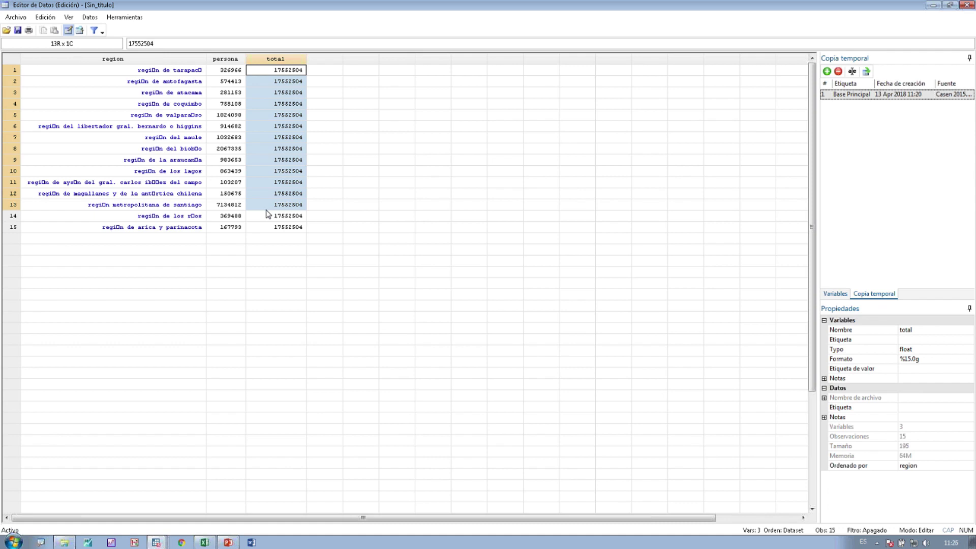
left_click_drag(274, 72, 272, 229)
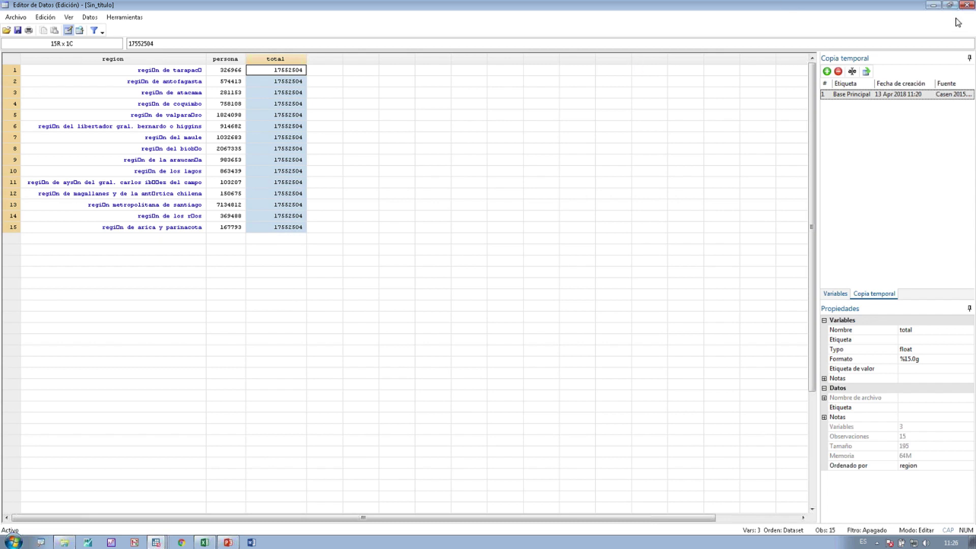
left_click(967, 6)
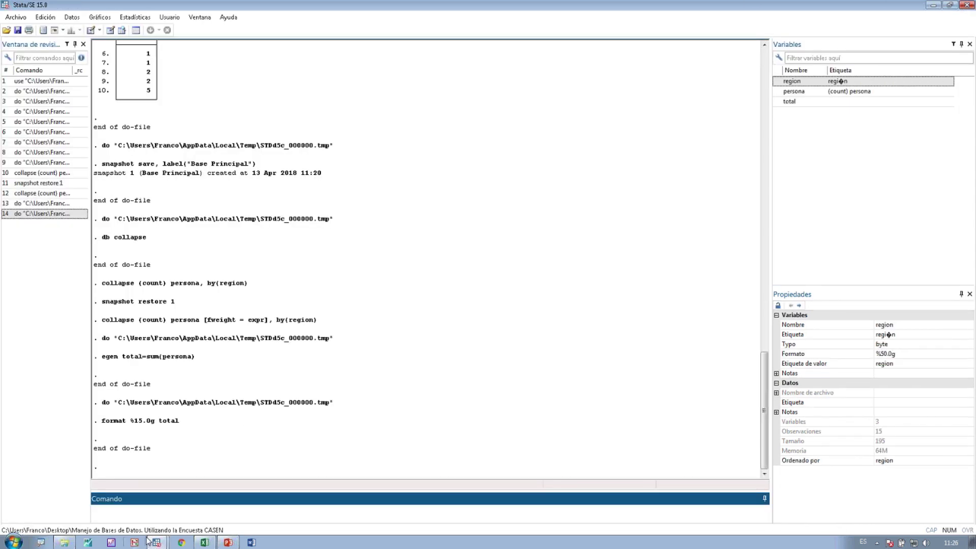
- Add the comment lines *expr: expansion regional and *expc: espansion por comuna at the end of the do-file, after a blank line
mouse_move(159, 543)
left_click(153, 522)
left_click(420, 275)
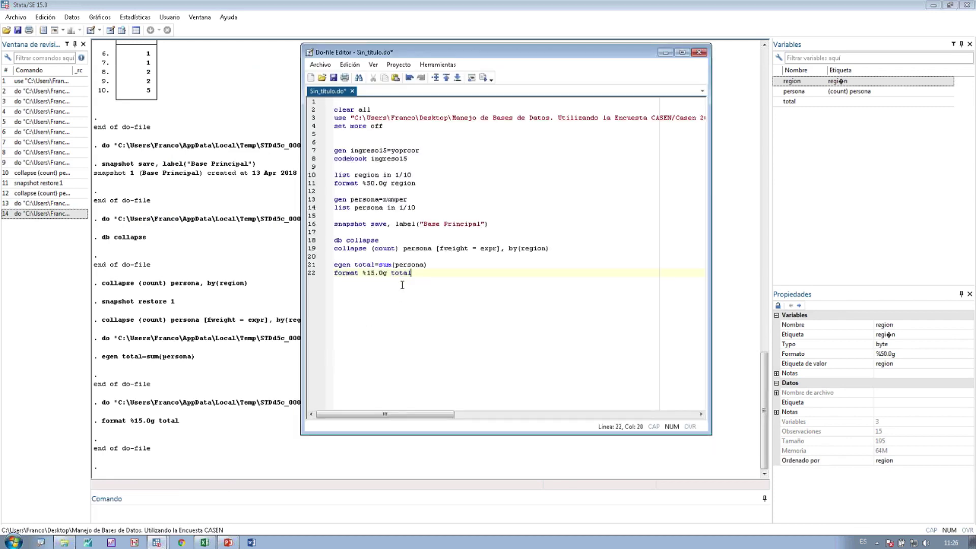
key("Return")
key("Return")
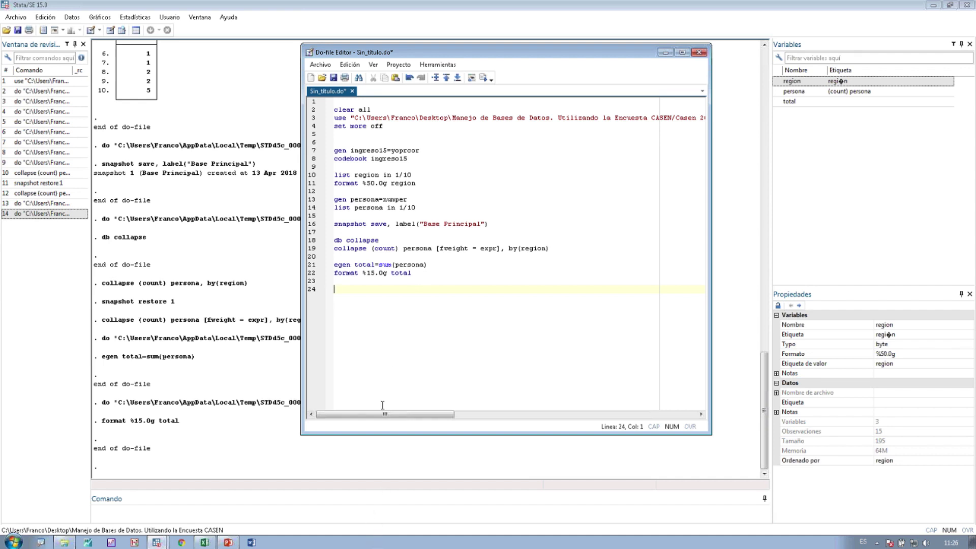
type("*expr: expension regional")
key("Return")
type("*ex")
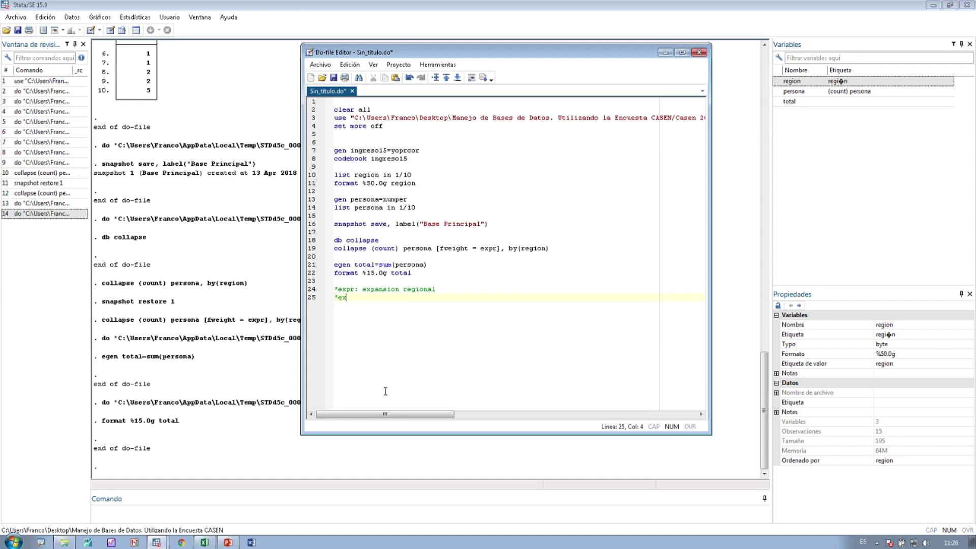
type("po: expansion por comuna")
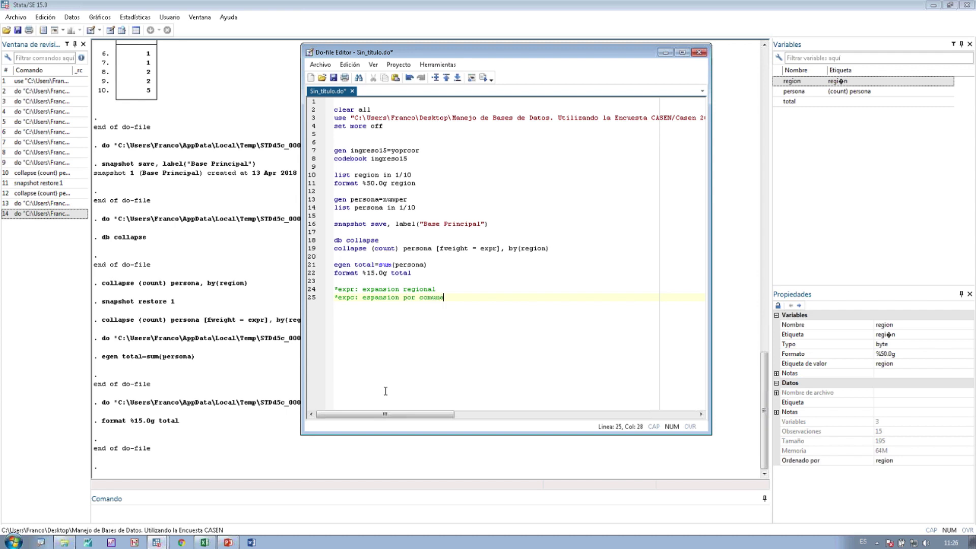
- Add the comment line *expr_div: expansion por orientacion sexual e indentidad de genero. below the expc comment
key("Return")
type("*expr_div: expansion por ori")
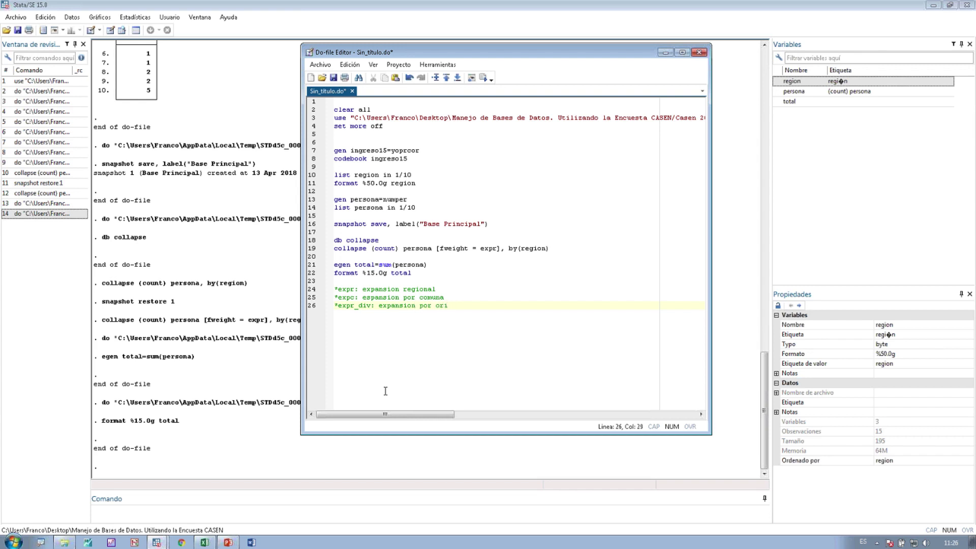
type("entacion sexual e indentidad de genero.")
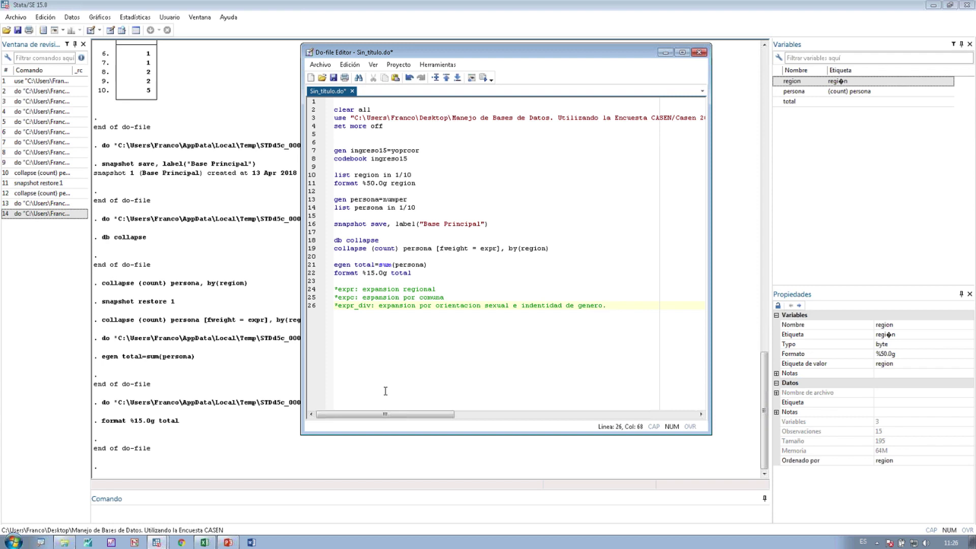
- Correct espansion to expansion in the expc comment and add an empty line at the end of the do-file
left_click(433, 289)
left_click_drag(433, 288, 358, 288)
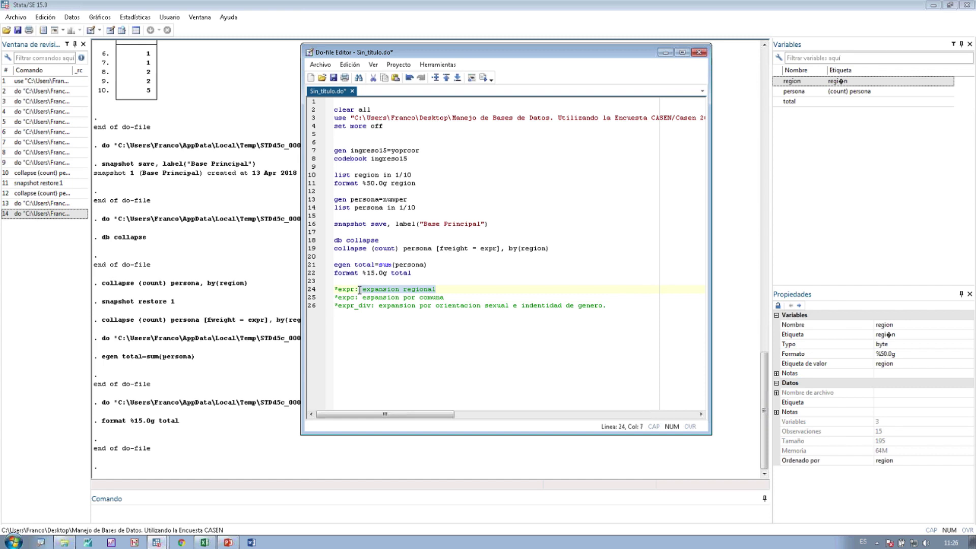
left_click_drag(358, 289, 403, 298)
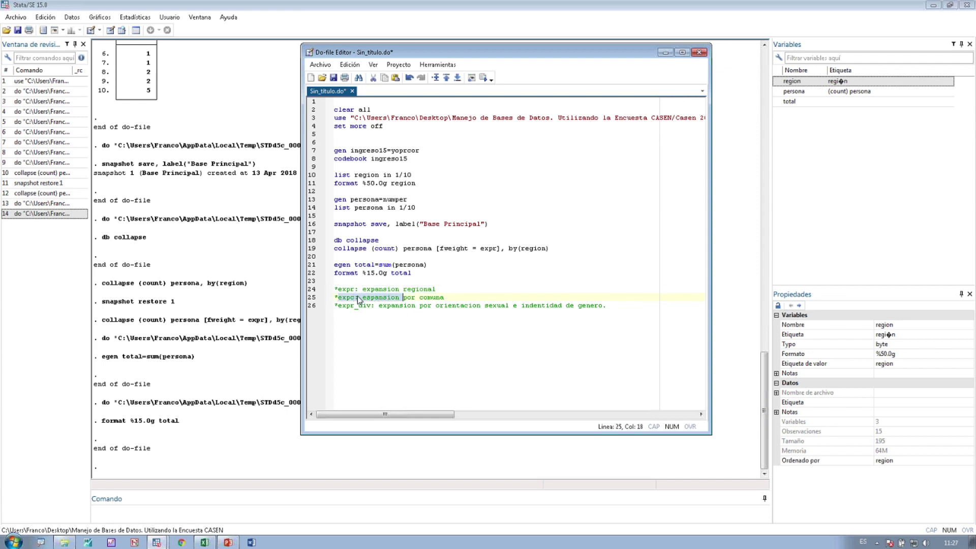
left_click(373, 298)
key("Delete")
type("x")
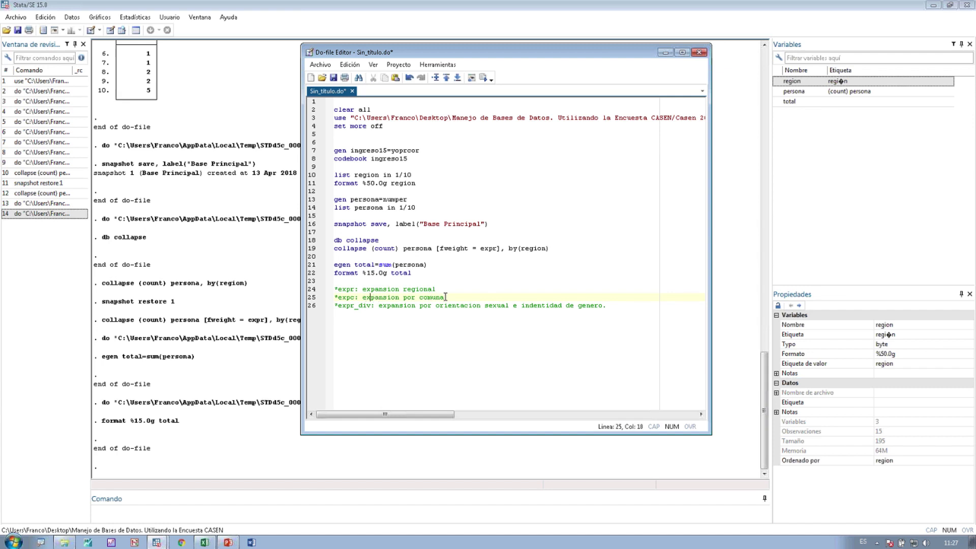
left_click_drag(445, 298, 367, 300)
left_click(366, 335)
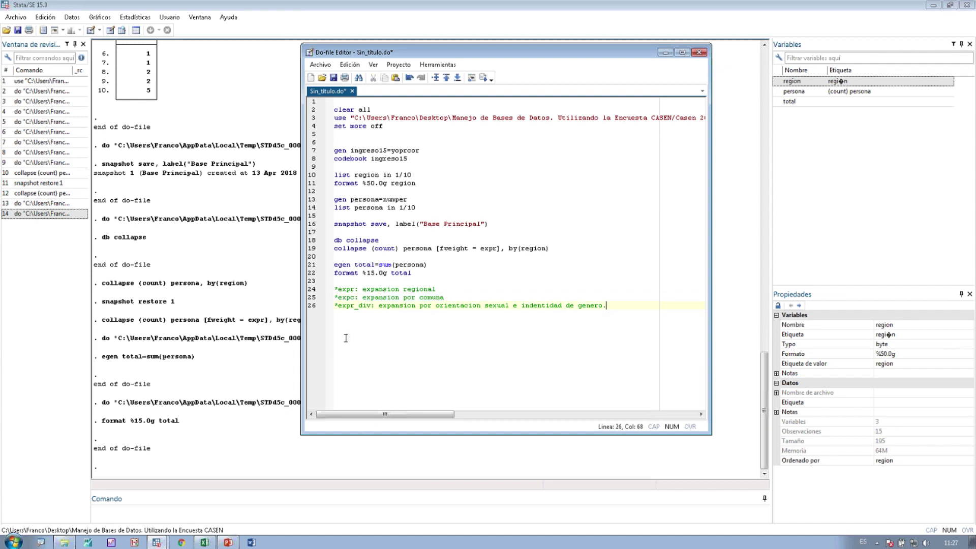
key("Return")
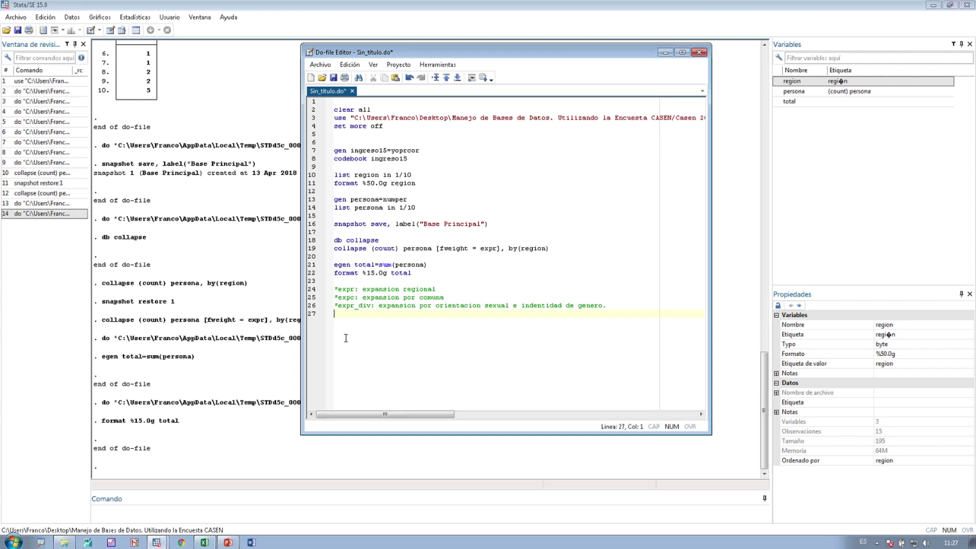
- Restore the Base Principal snapshot from the Data Editor and close the editor
left_click(222, 300)
left_click(110, 30)
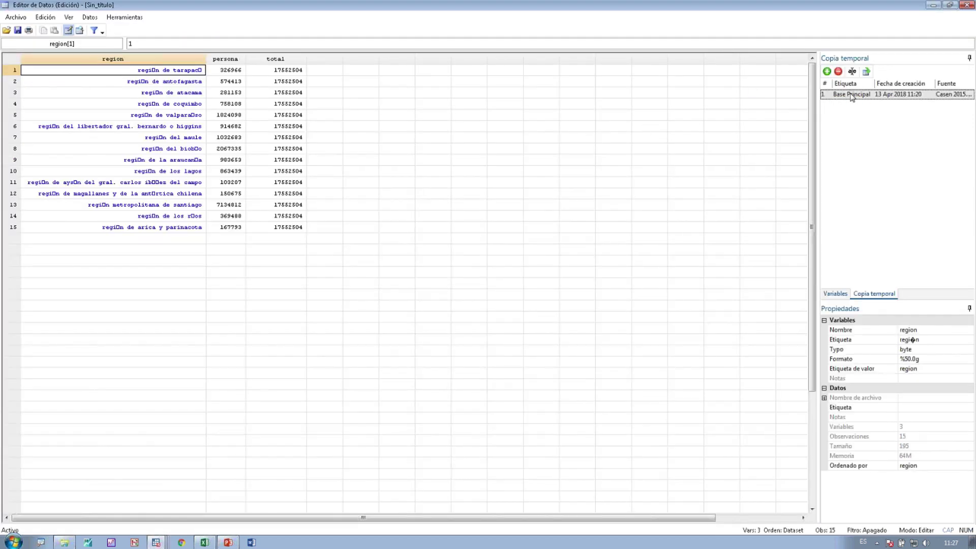
double_click(852, 95)
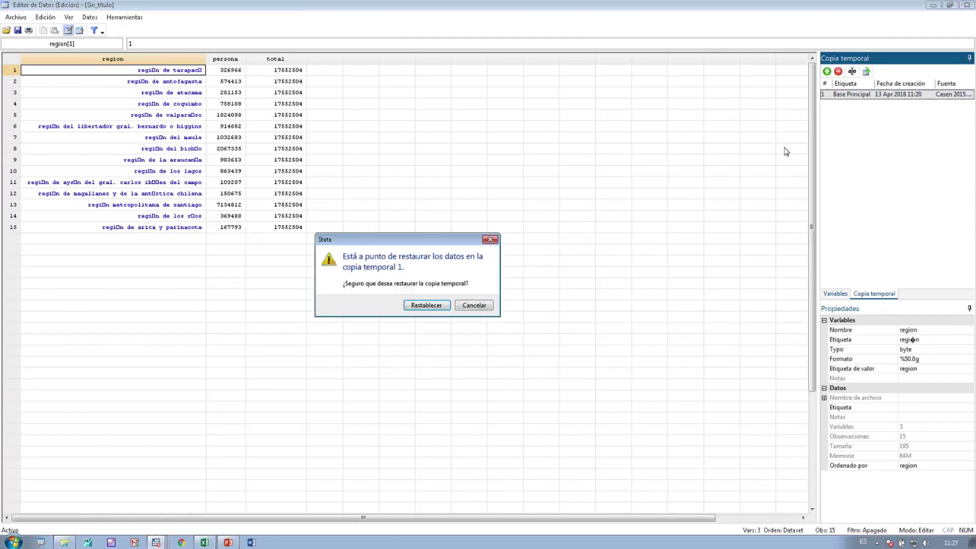
left_click(426, 305)
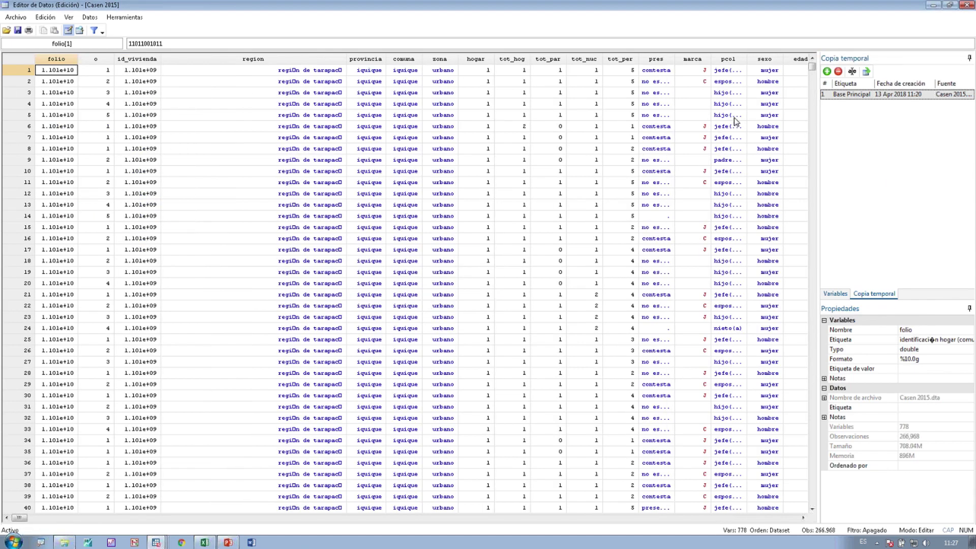
left_click(965, 5)
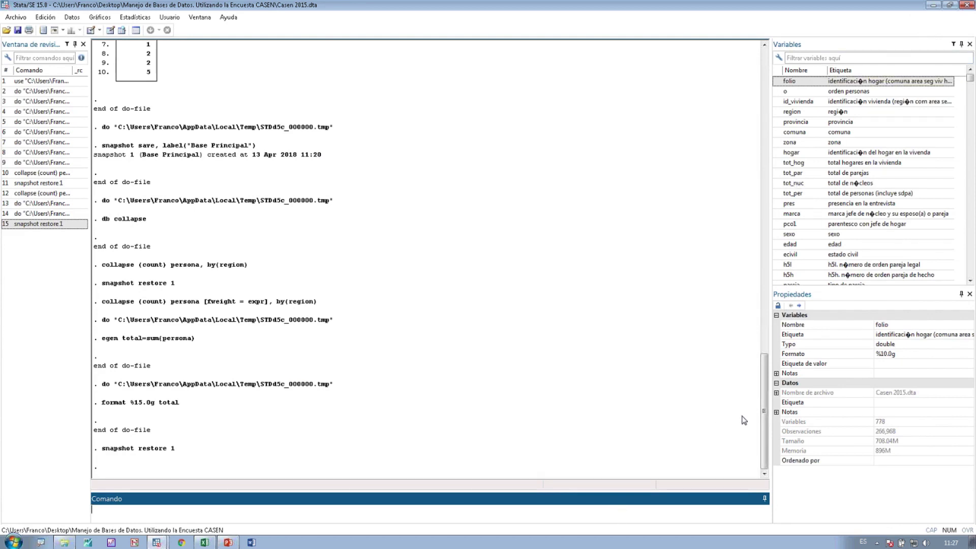
- Open the collapse dialog with the command db collapse and reset its settings to the defaults
left_click_drag(767, 419, 641, 476)
left_click(637, 508)
type("db collapse")
key("Return")
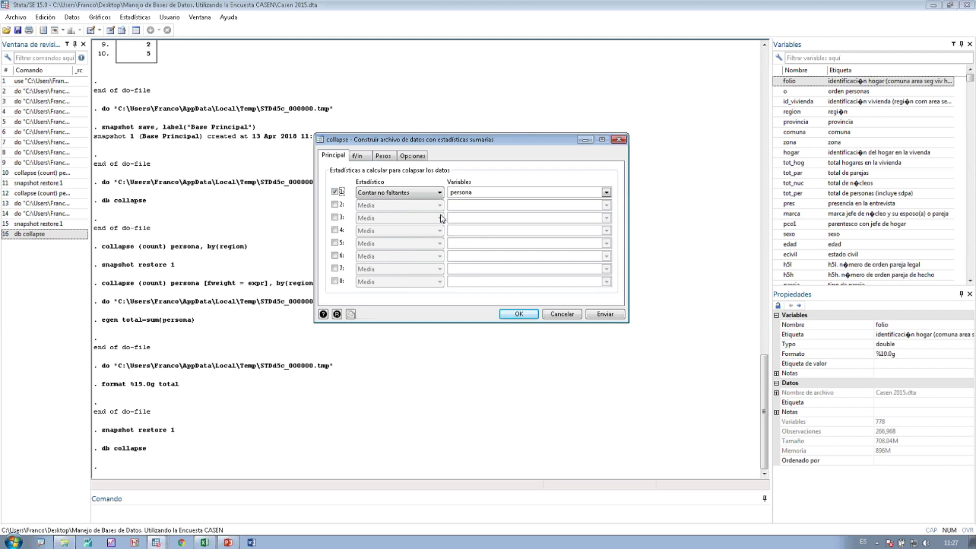
left_click(415, 192)
left_click(414, 193)
left_click(335, 315)
- Set the first collapse statistic to Media of ingreso15 and enable a second one, Mediana of ingreso15
left_click(374, 192)
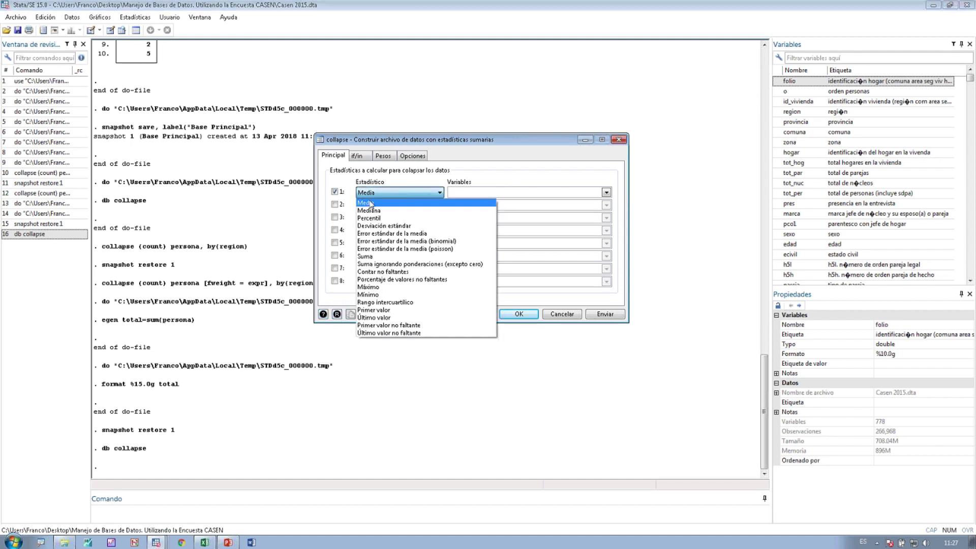
left_click(370, 203)
left_click(459, 192)
type("ingreso15")
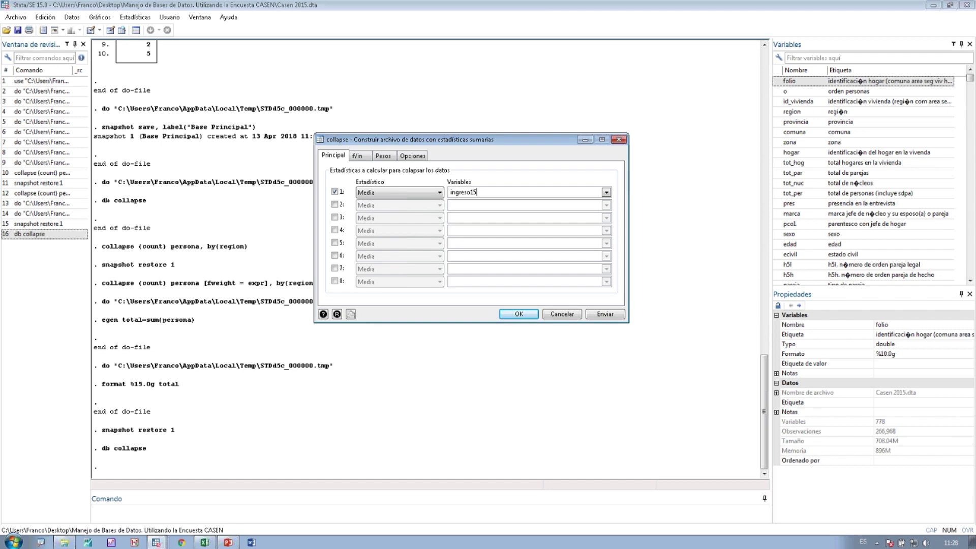
left_click(334, 204)
left_click(363, 207)
left_click(368, 223)
left_click(463, 205)
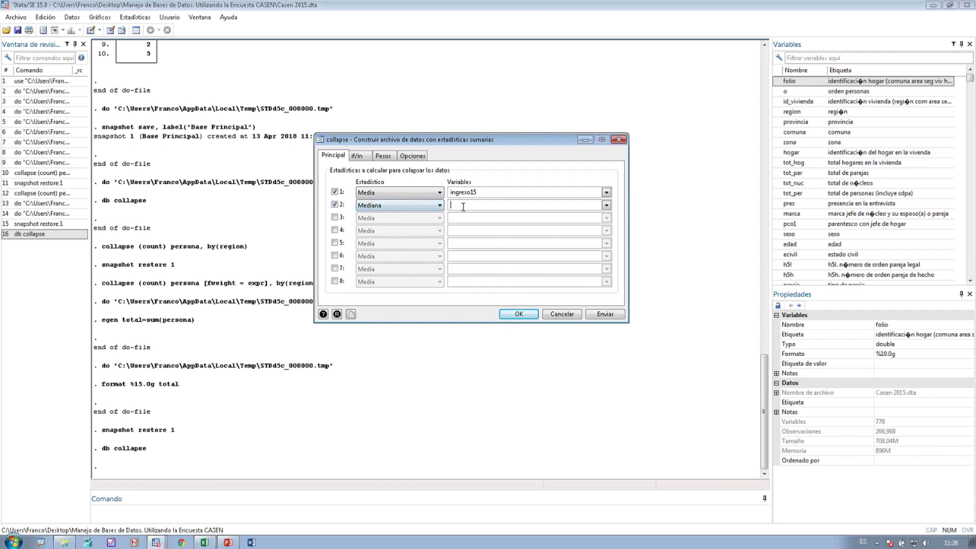
type("ingreso15")
- Name the result variables by changing the entries to mean_ingreso=ingreso15 for the mean and med_ingreso=ingreso15 for the median
type("mean")
type("_ingreso")
type("=")
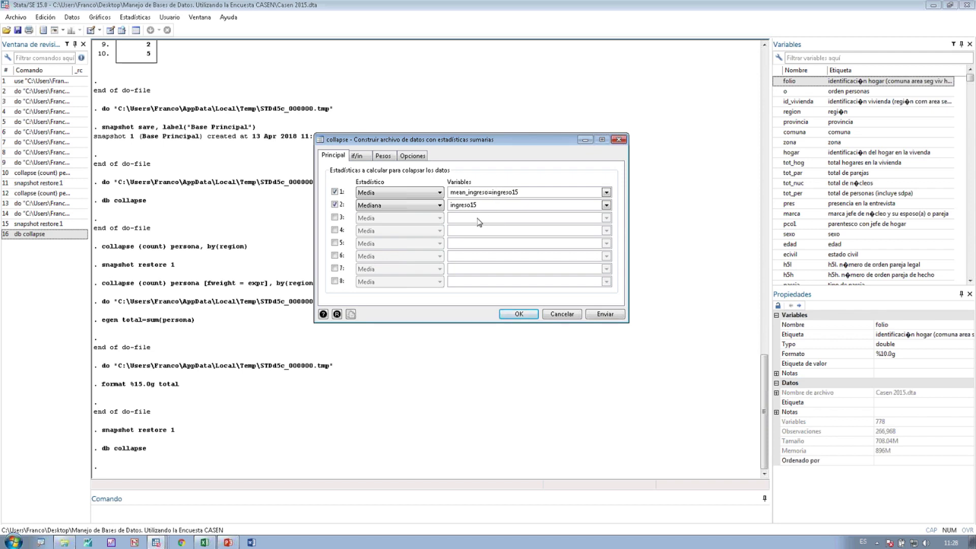
left_click(451, 204)
type("med_ingreso=")
- Enable a third statistic, Desviación estándar, with the variable entry desv_ingreso=ingreso15
left_click(334, 217)
left_click(381, 218)
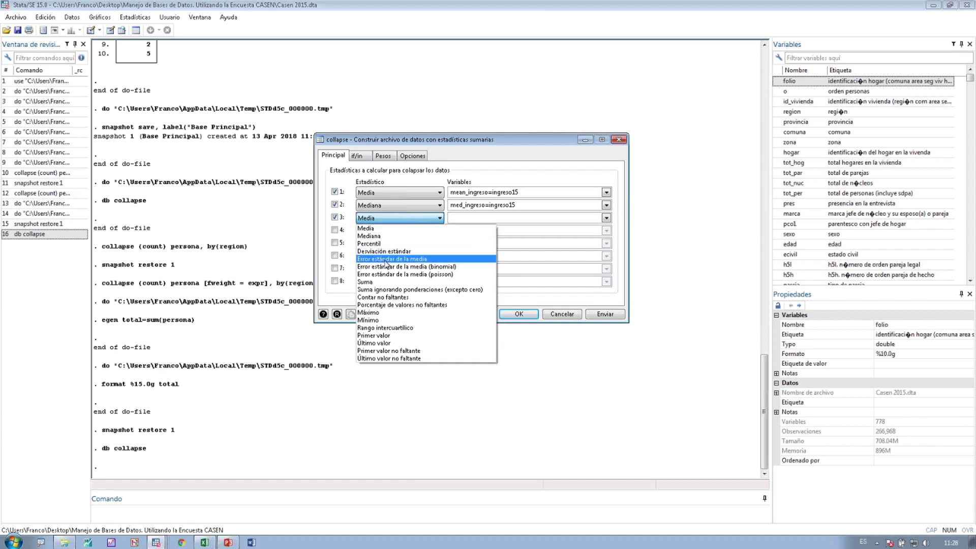
left_click(404, 251)
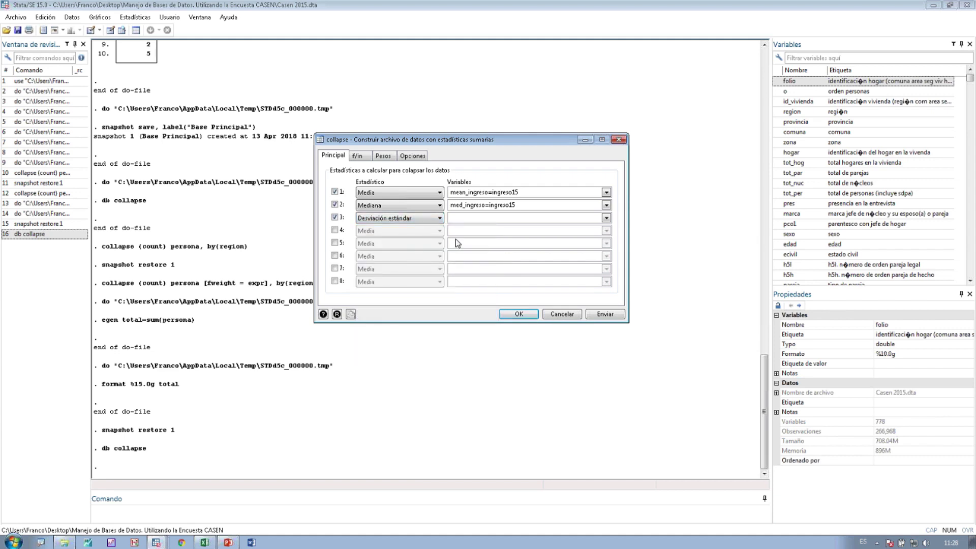
left_click(467, 216)
type("desv_ingreso=ingreso15")
- Set region as the grouping variable of the collapse
left_click(366, 158)
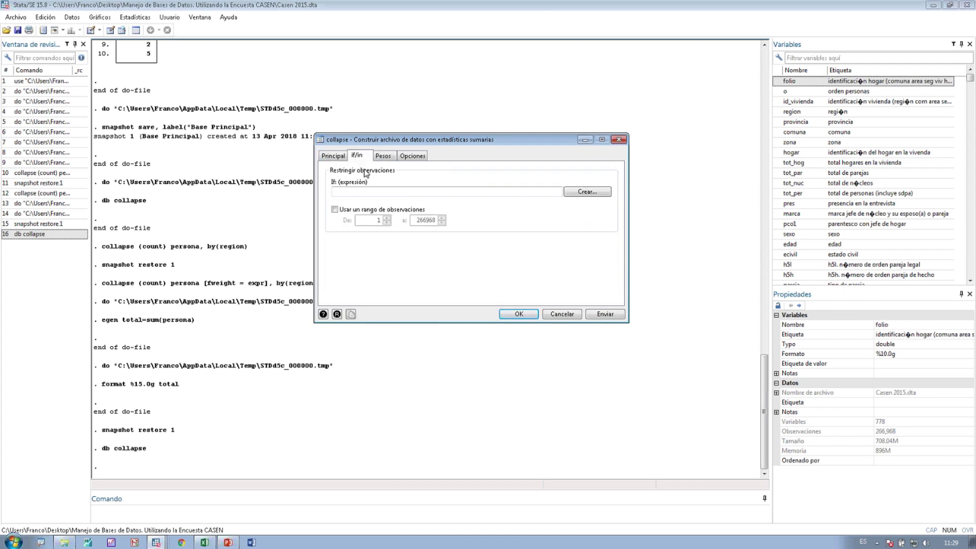
left_click(388, 157)
left_click(406, 160)
left_click(390, 181)
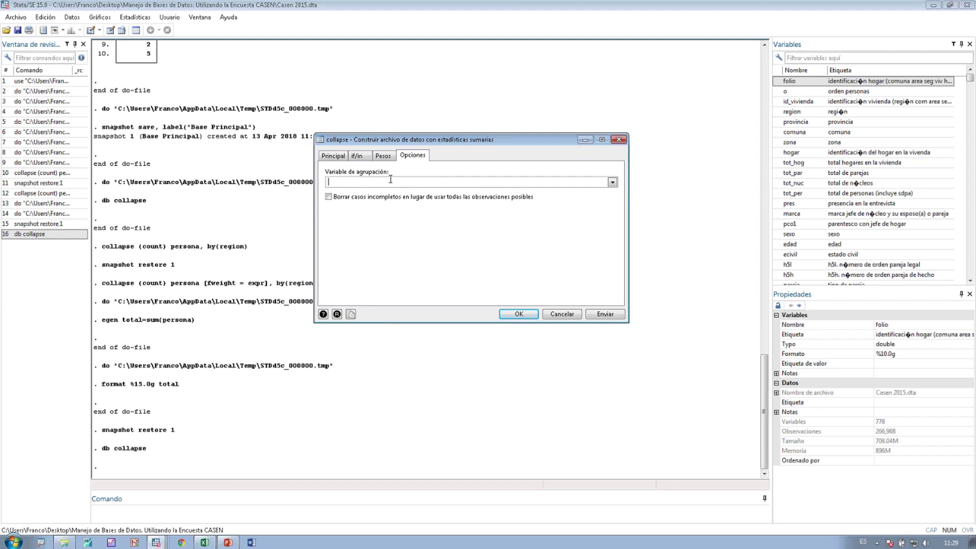
type("region")
- Apply frequency weights with the variable expr to the income collapse, run it and close the dialog
left_click(389, 159)
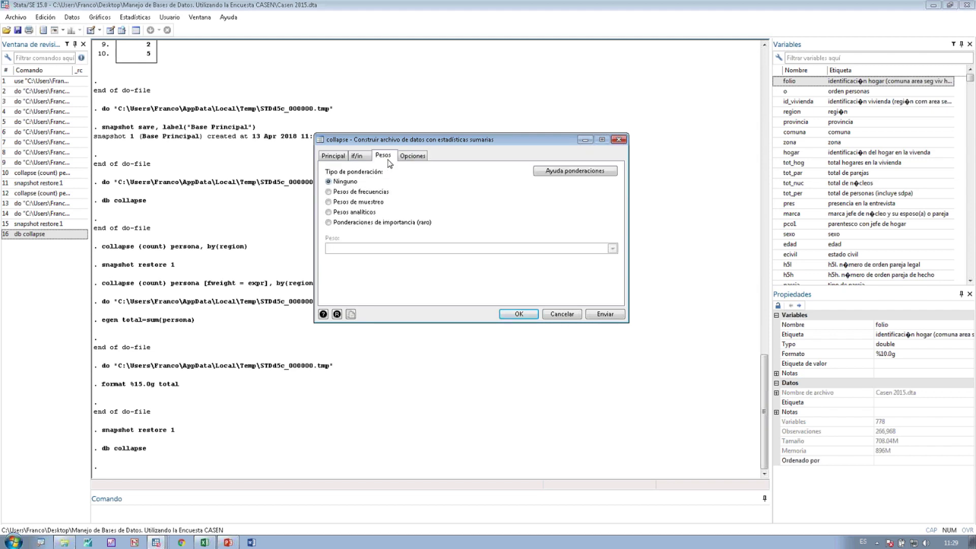
left_click(378, 192)
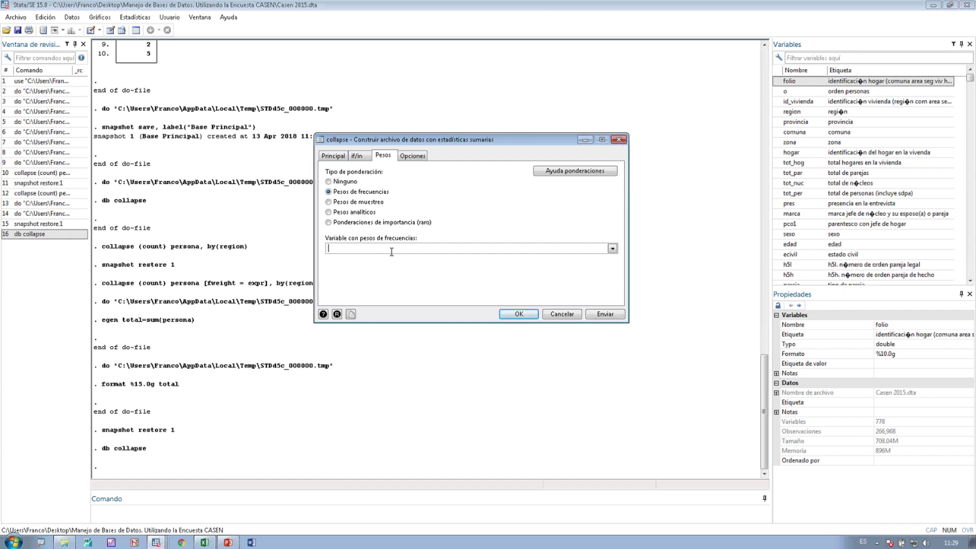
type("expr")
left_click(601, 315)
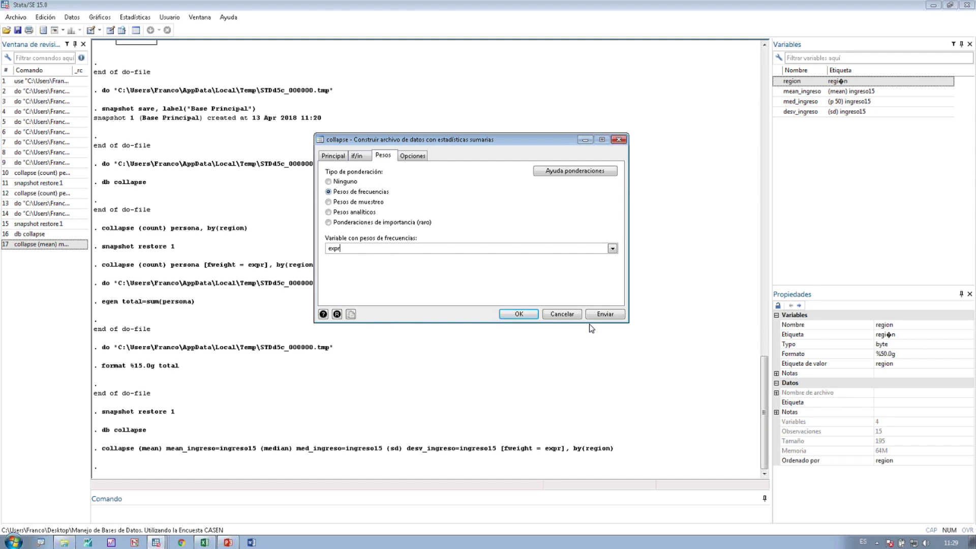
left_click(563, 315)
- Review the frequency-weighted income statistics by region in the data editor and restore the Base Principal snapshot
left_click(108, 31)
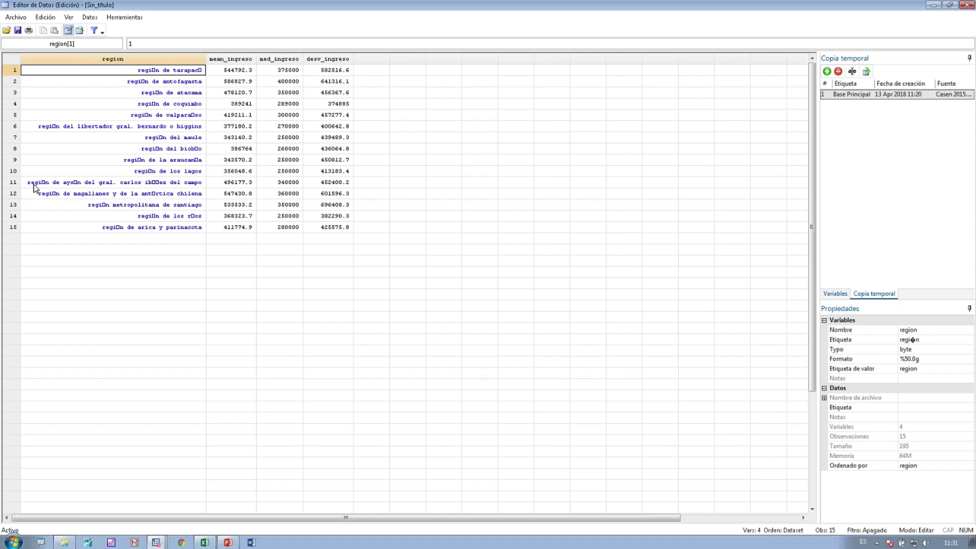
left_click(963, 7)
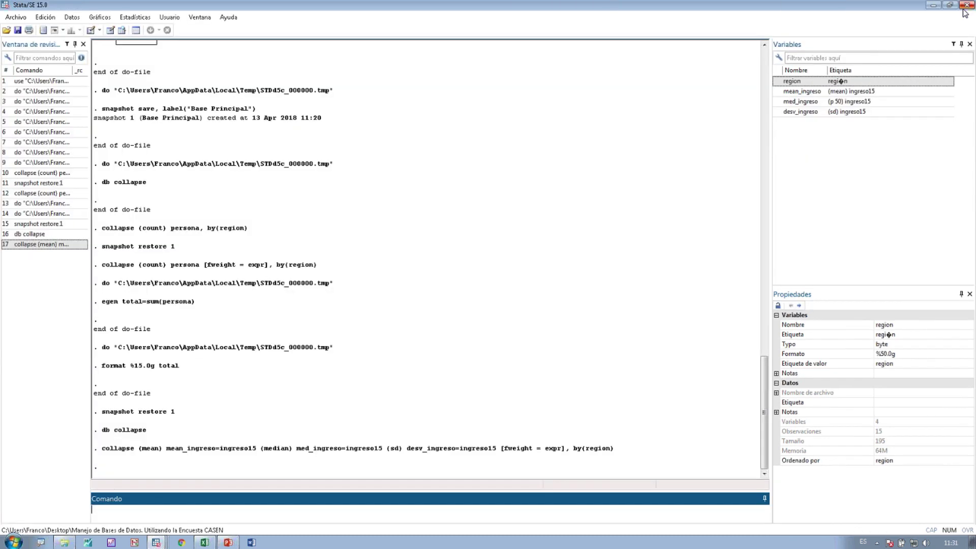
left_click(112, 31)
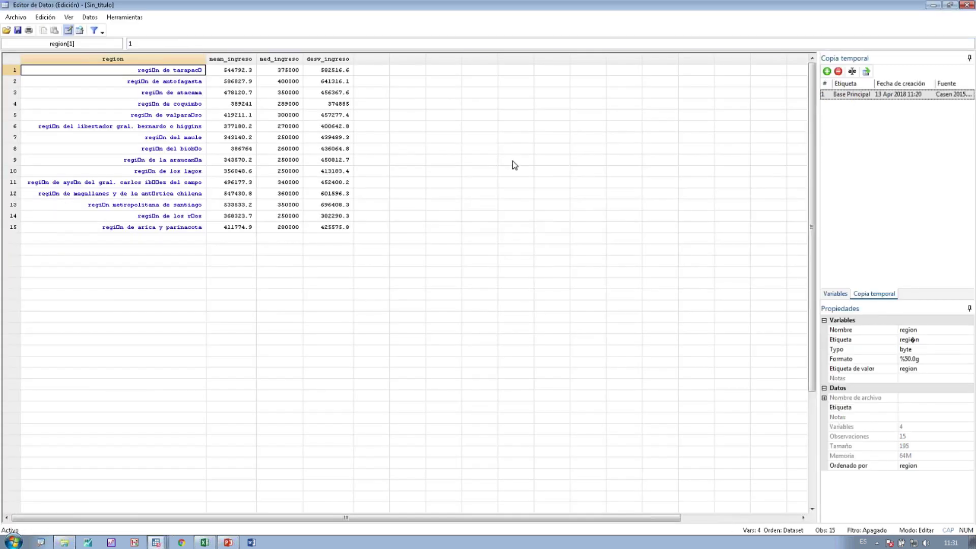
double_click(848, 95)
left_click(412, 306)
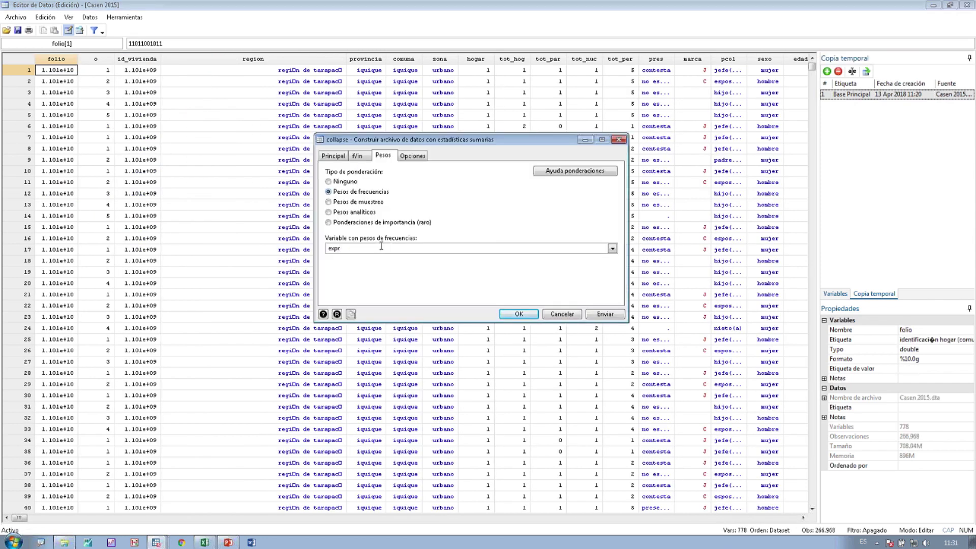
- Switch the collapse weighting to analytic weights (Pesos analíticos) with expr and run the collapse
left_click(378, 246)
left_click(355, 212)
left_click(513, 316)
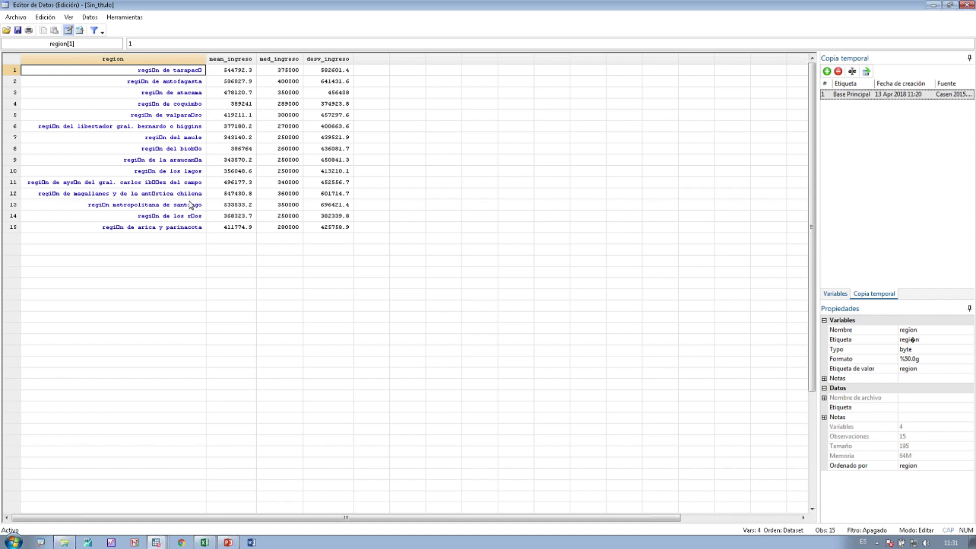
- Examine the regional mean_ingreso, med_ingreso and desv_ingreso values obtained with analytic weights, and close the data editor
left_click_drag(191, 204, 235, 206)
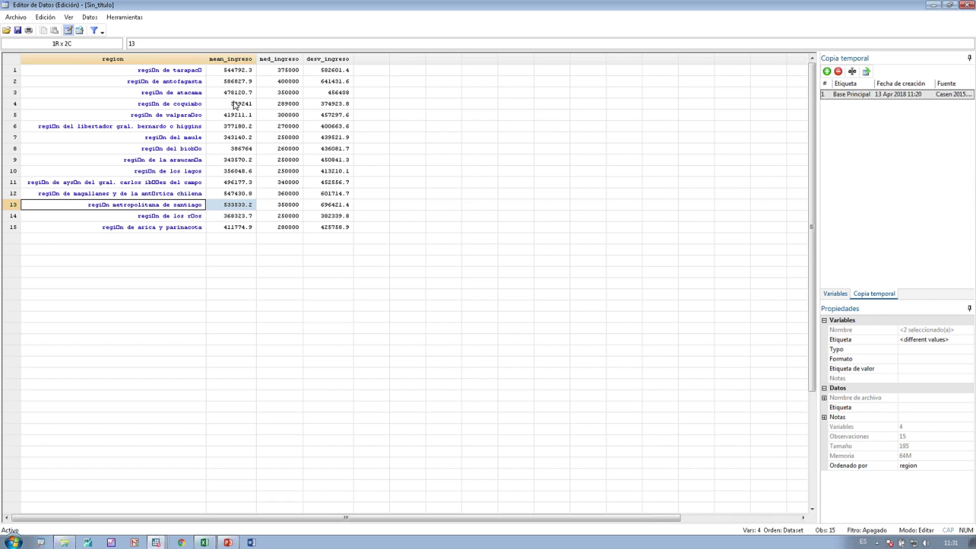
left_click_drag(196, 94, 239, 218)
left_click(239, 227)
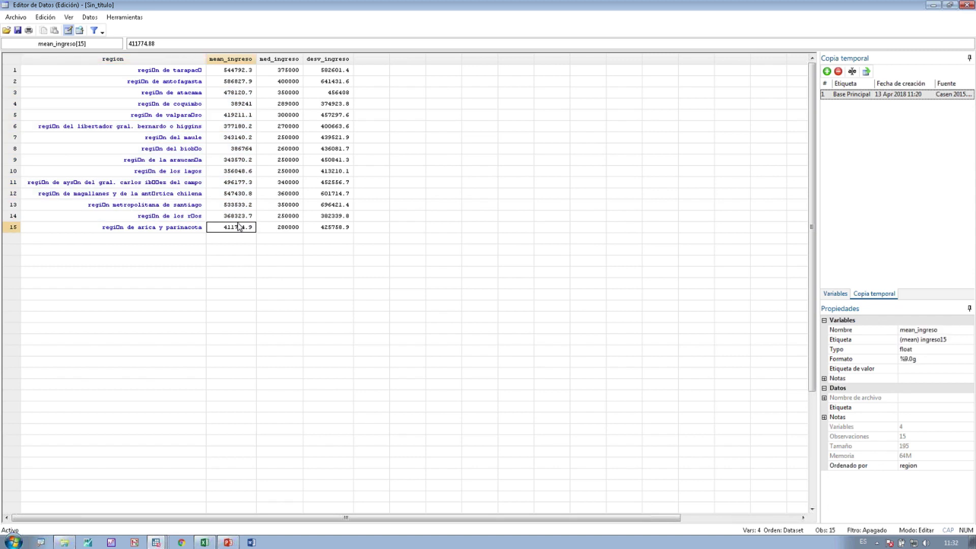
left_click(319, 60)
left_click(295, 59)
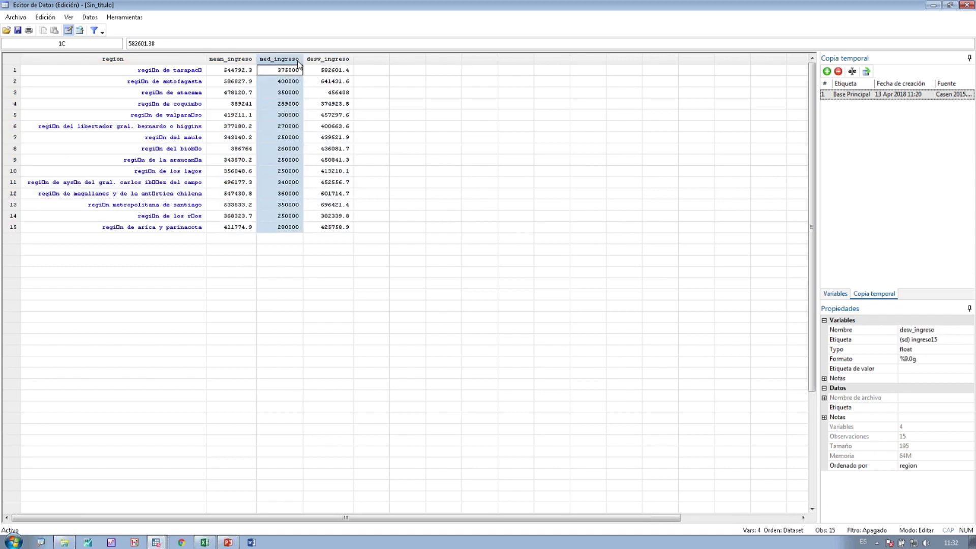
left_click(237, 60)
left_click(199, 64)
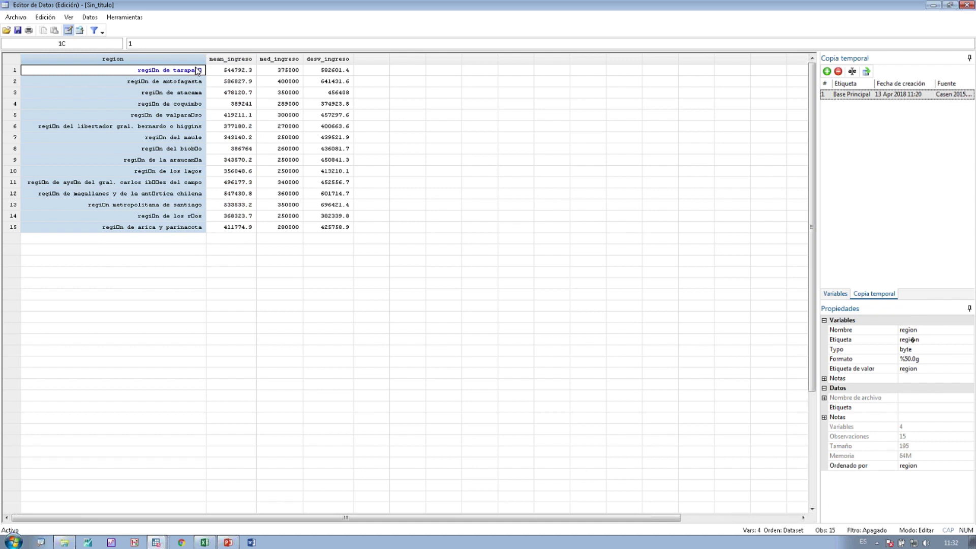
left_click_drag(239, 104, 336, 238)
left_click(333, 218)
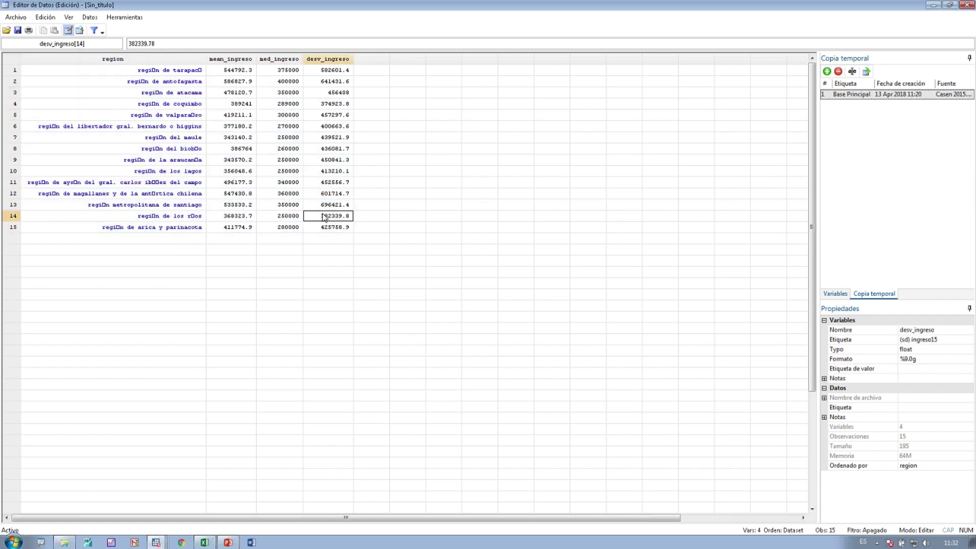
left_click_drag(238, 71, 328, 232)
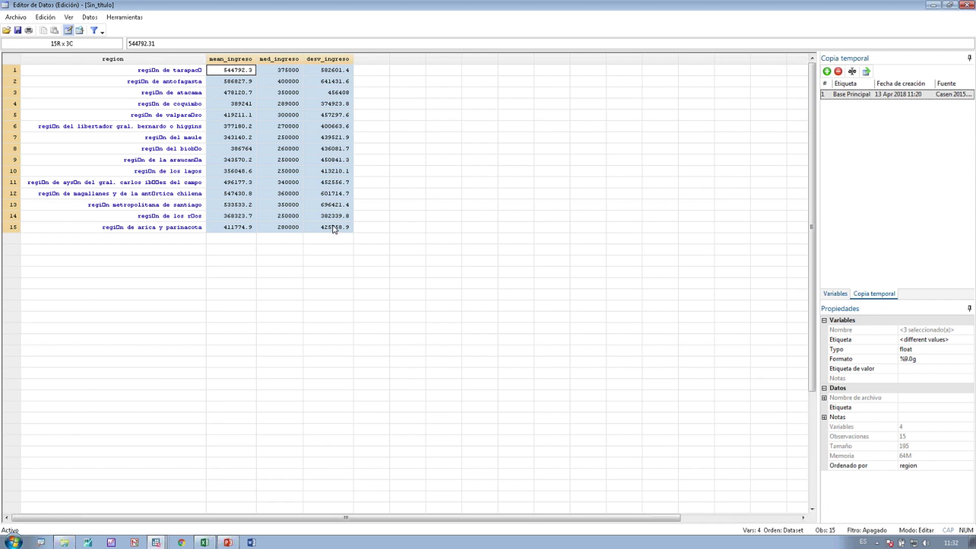
left_click(334, 228)
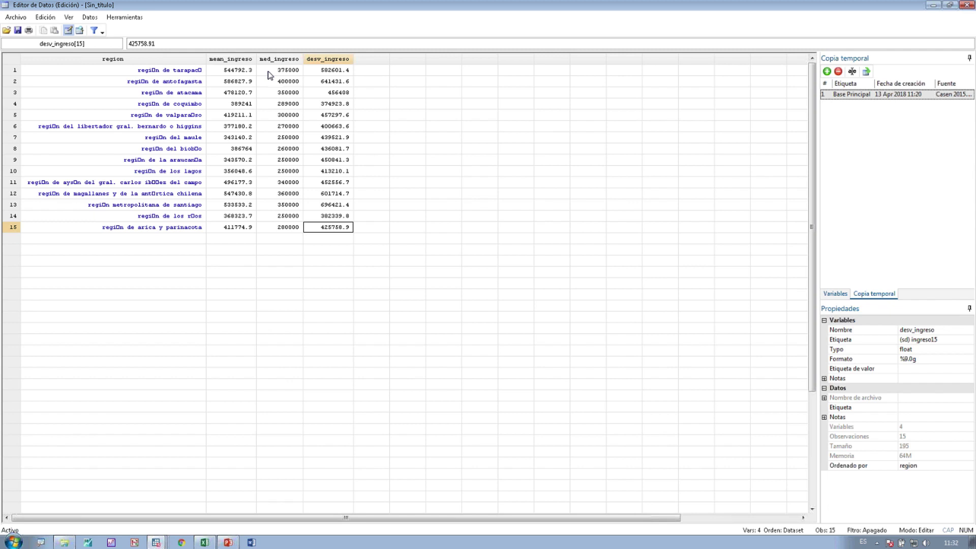
left_click(322, 71)
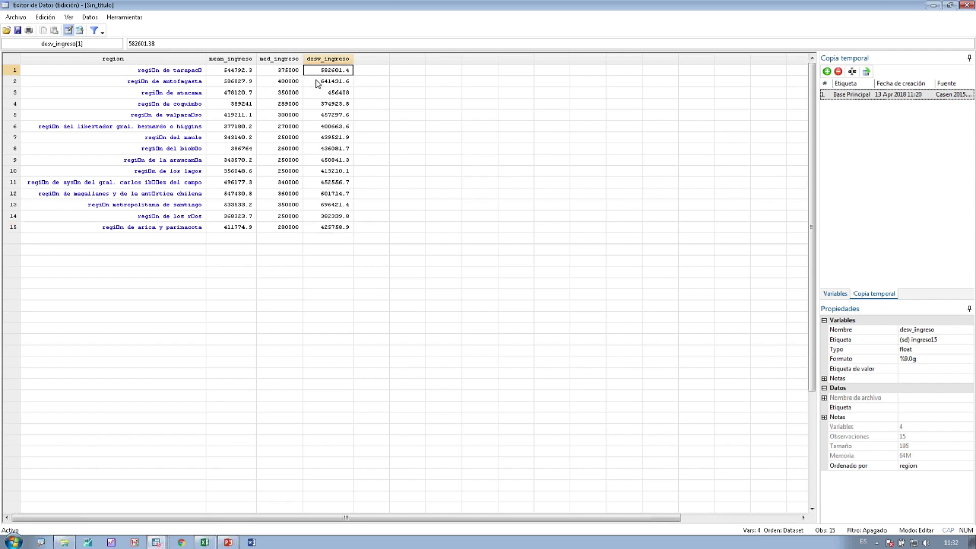
left_click(242, 228)
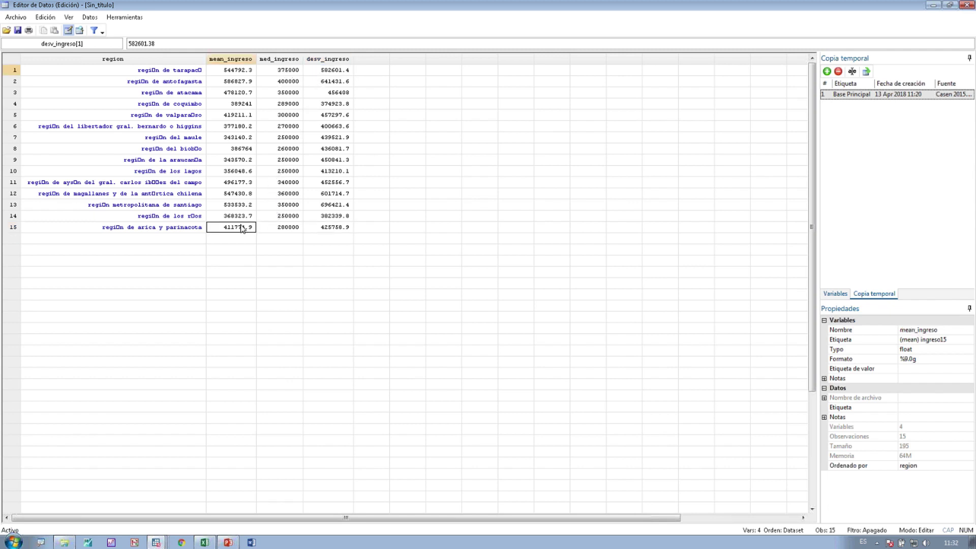
left_click(963, 8)
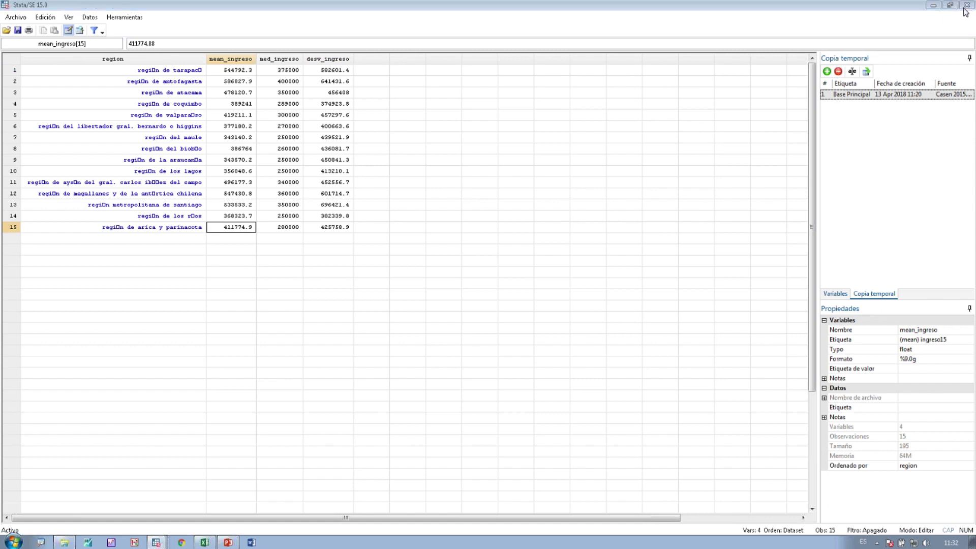
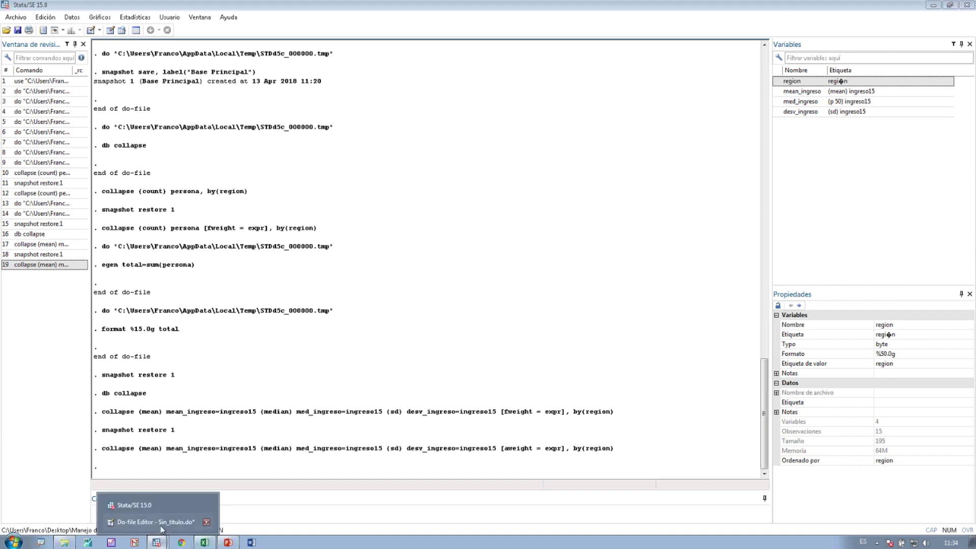
- Reload the full Casen 2015 data from the Base Principal snapshot and return to the main results window
left_click(163, 525)
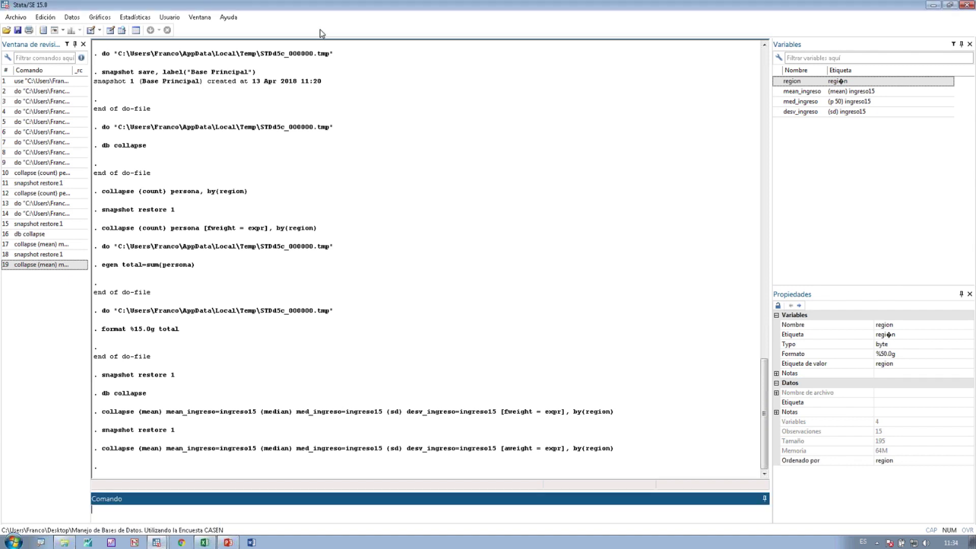
left_click(110, 31)
double_click(846, 96)
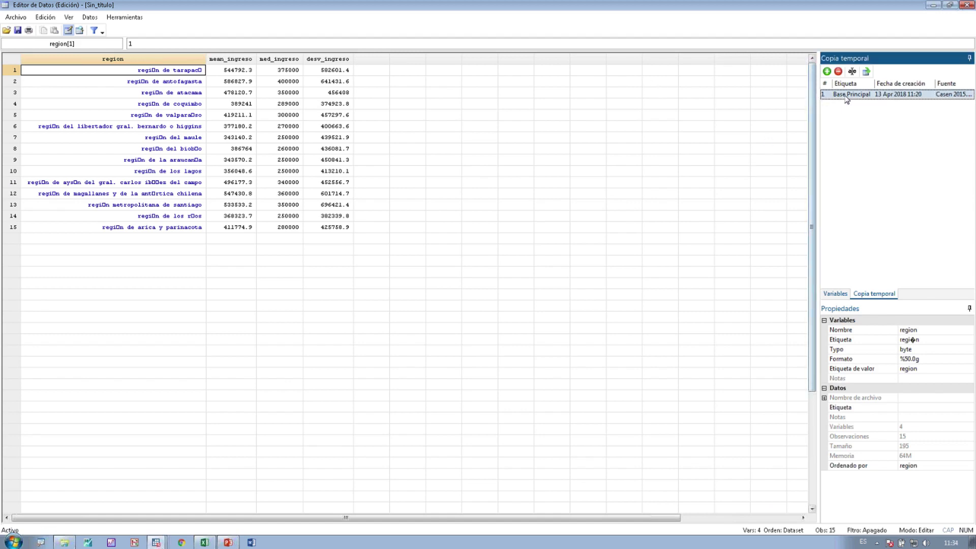
left_click(441, 303)
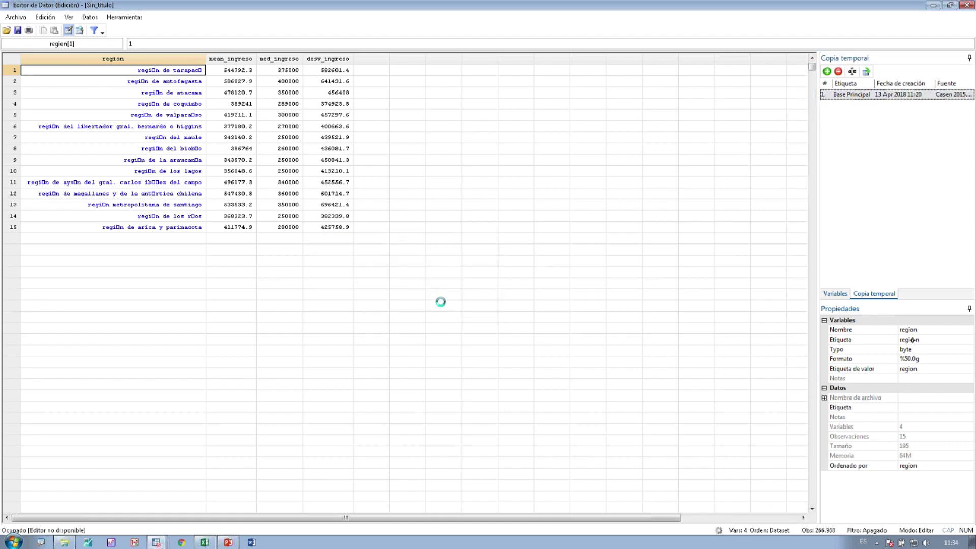
left_click(966, 5)
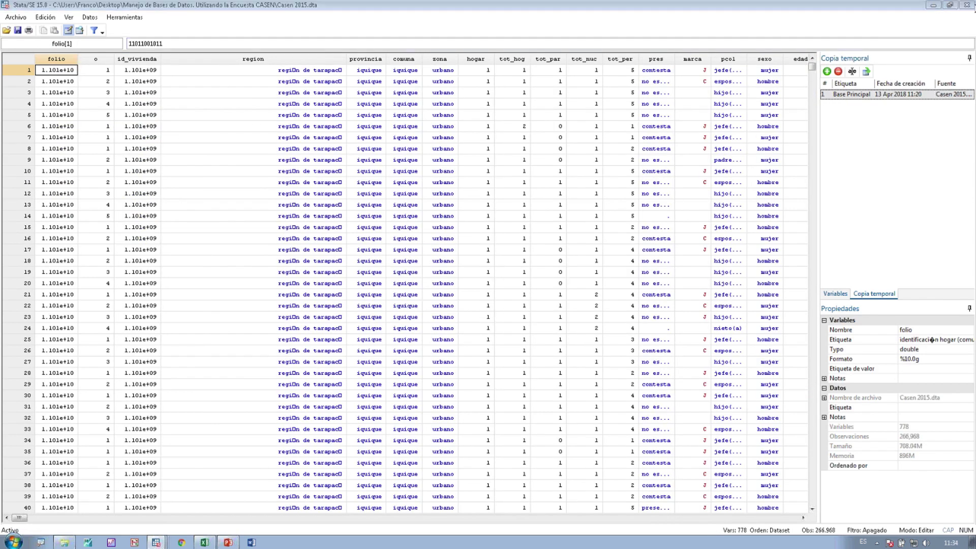
- Run an unweighted regression of ingreso15 on edad, tot_par, tot_nuc, educ and esc, correcting the misspelled to_par
left_click(351, 508)
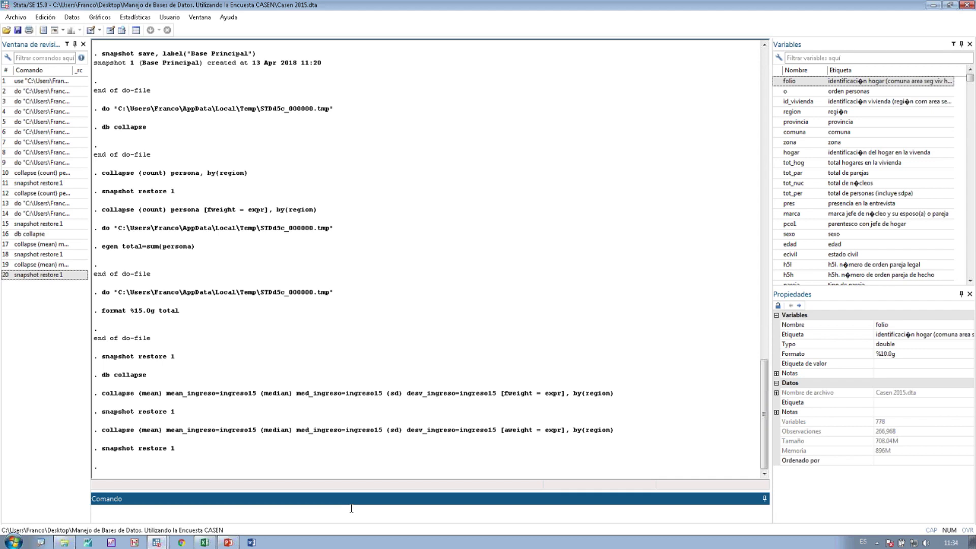
type("reg ingreso15 edad to_par tot_n")
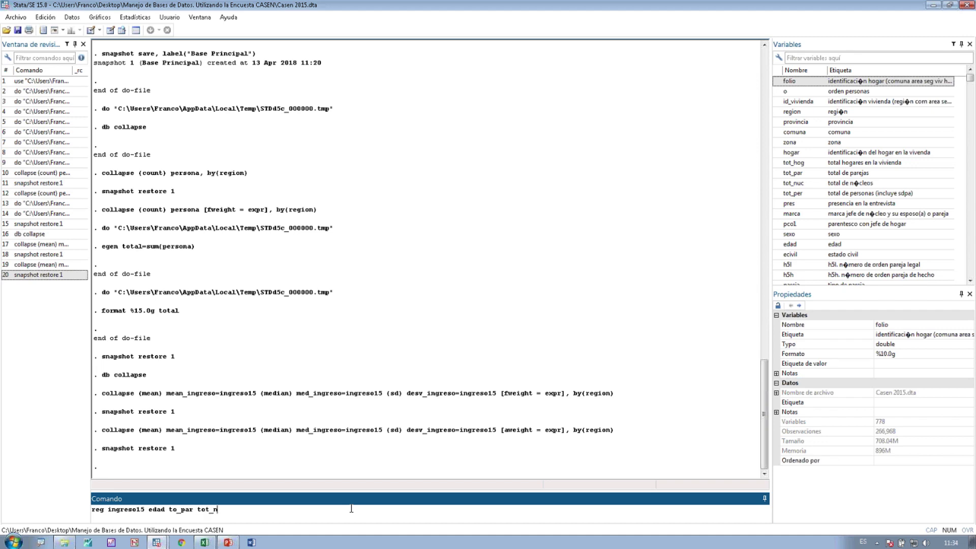
type("uc educ esc")
key("Return")
key("Page_Up")
left_click(178, 510)
type("t")
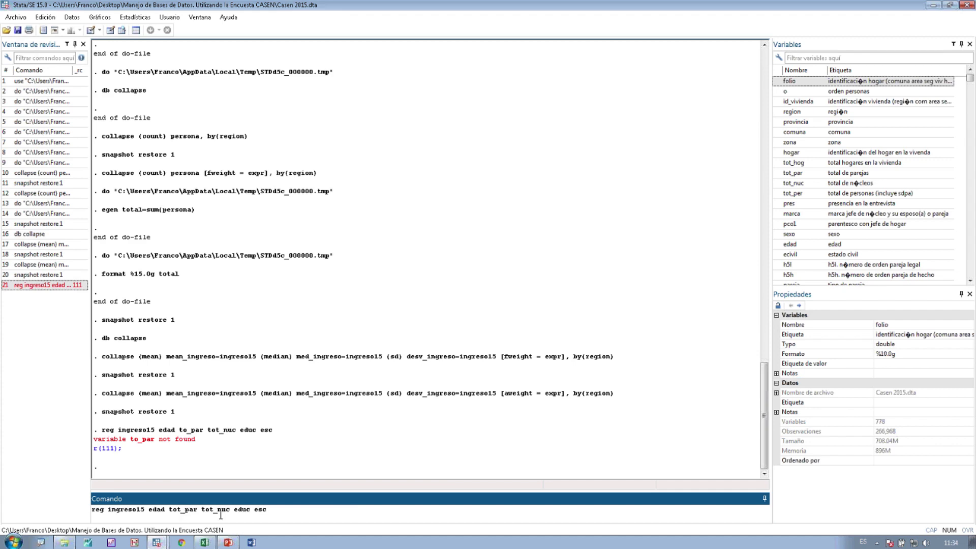
key("Return")
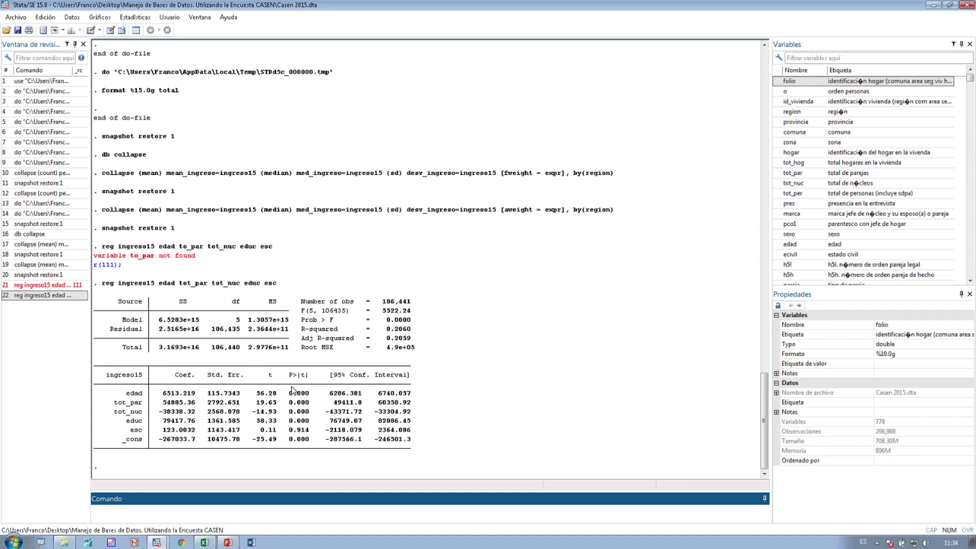
- Repeat the ingreso15 regression with frequency weights by adding [fw=expr] to the command
key("Page_Up")
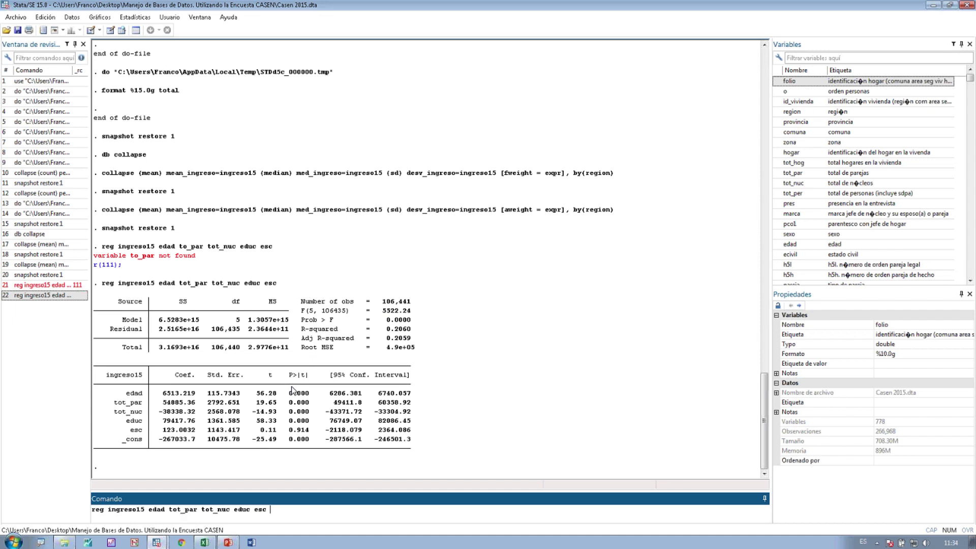
type("[fw=expr")
key("Return")
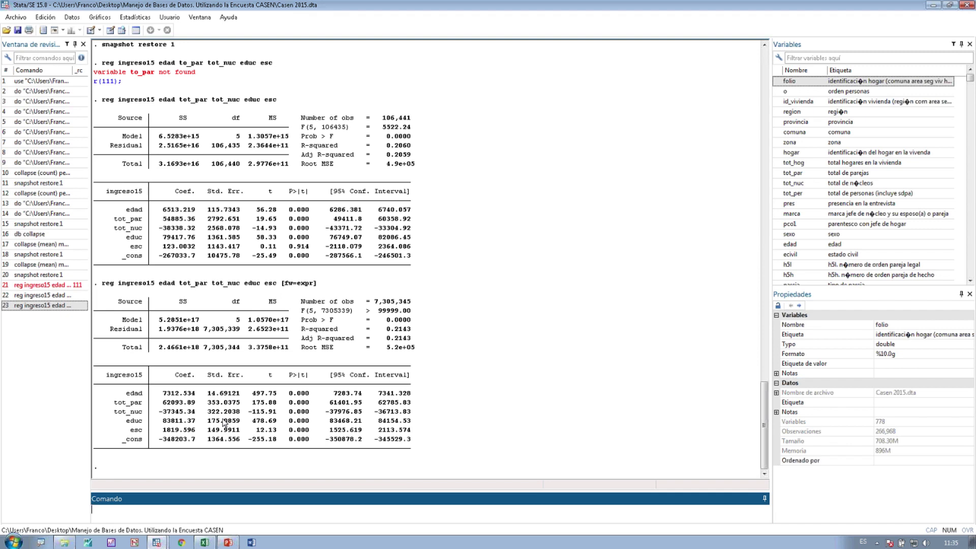
- Examine the coefficients and p-values of the explanatory variables in the weighted regression output
left_click_drag(283, 395, 309, 440)
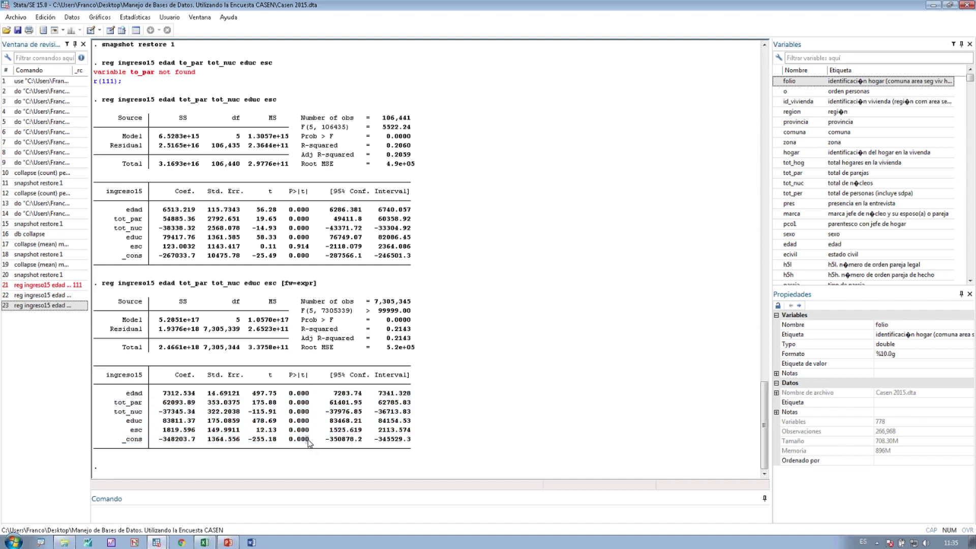
left_click(289, 402)
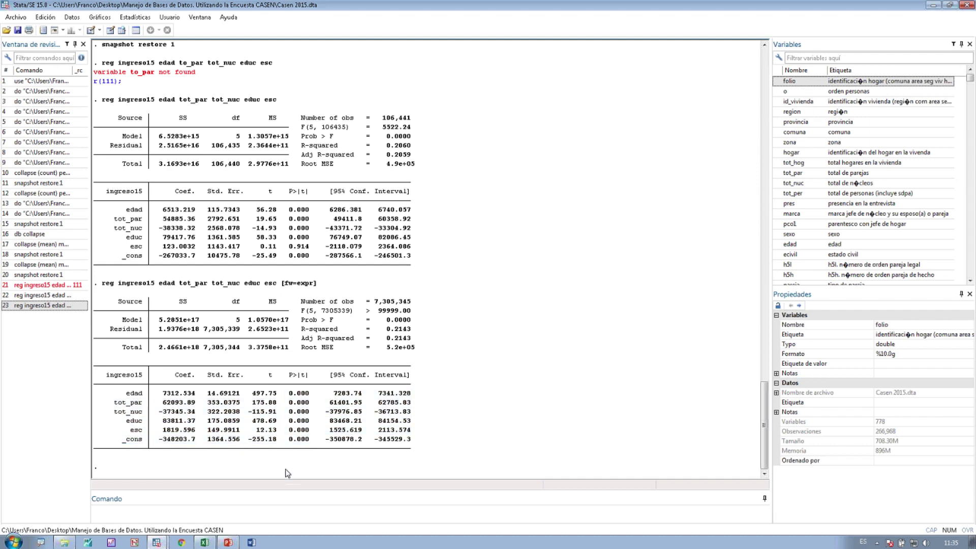
left_click(294, 507)
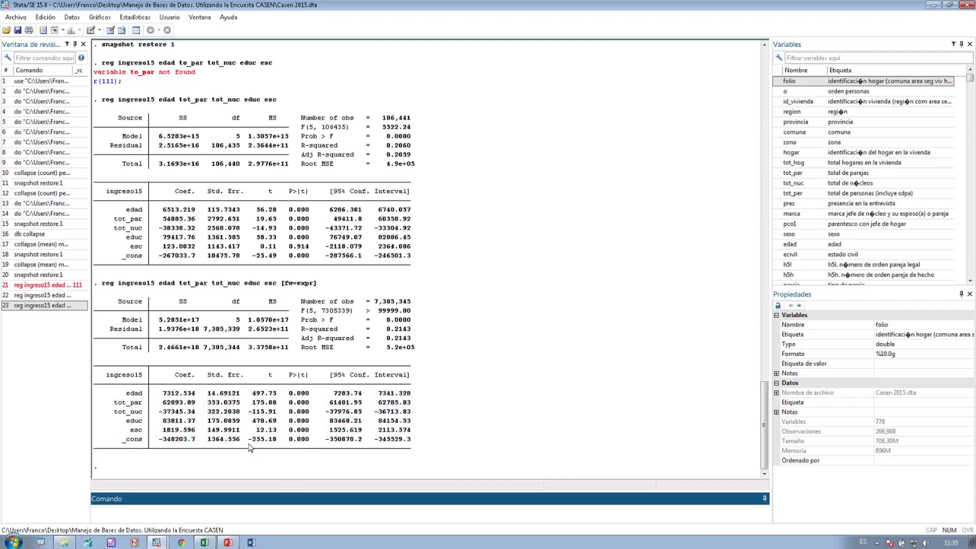
left_click_drag(196, 393, 181, 397)
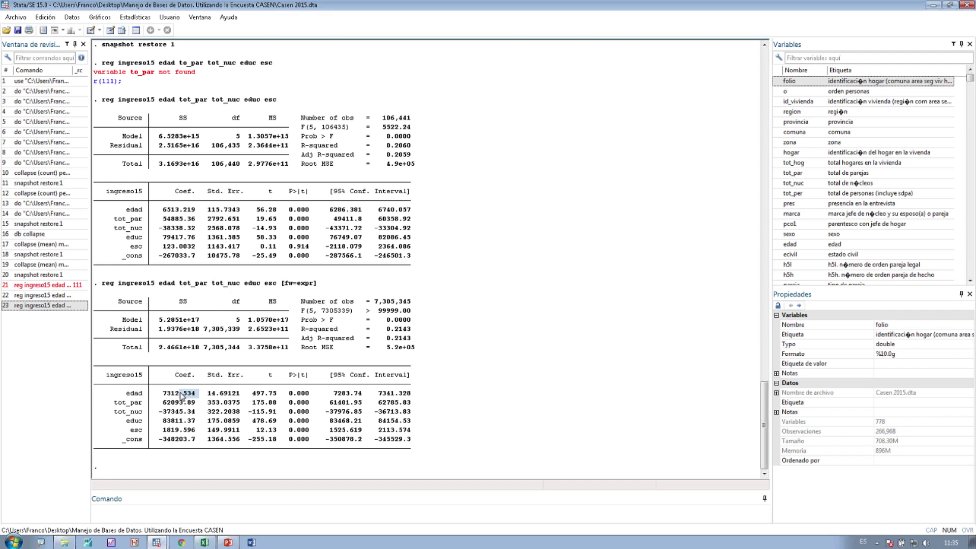
left_click_drag(287, 388, 298, 421)
left_click(179, 394)
left_click_drag(194, 400, 164, 415)
left_click_drag(286, 396, 296, 440)
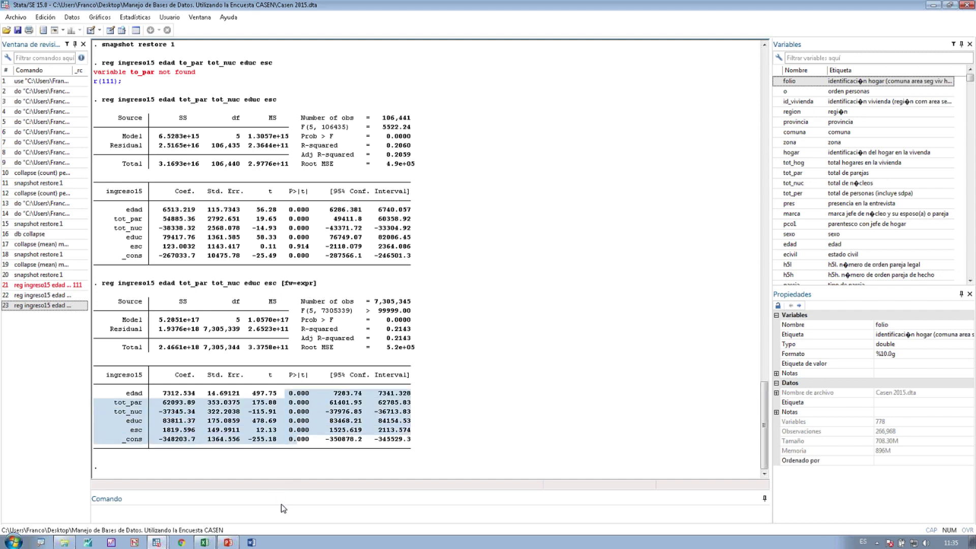
left_click(280, 509)
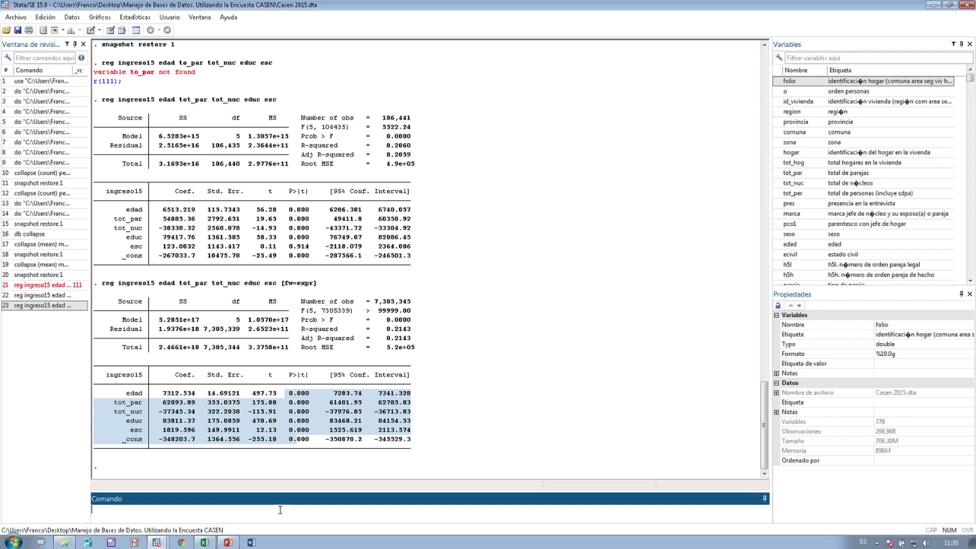
- Compare the unweighted regression's p-values with the coefficients of the frequency-weighted regression
left_click(305, 260)
left_click_drag(305, 259, 292, 220)
left_click_drag(162, 392, 191, 440)
- Repeat the ingreso15 regression with analytic weights by changing the weight option to [aw=expr]
left_click(193, 513)
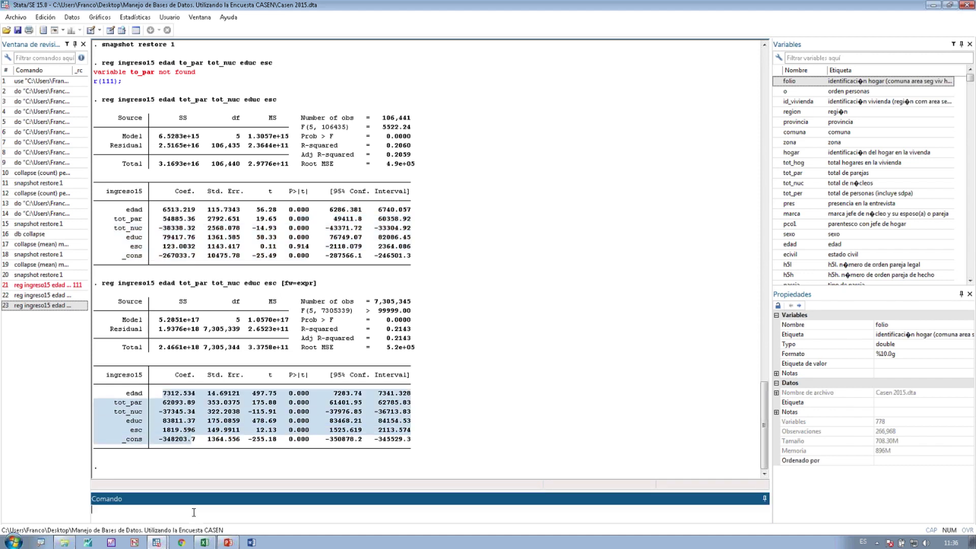
key("Page_Up")
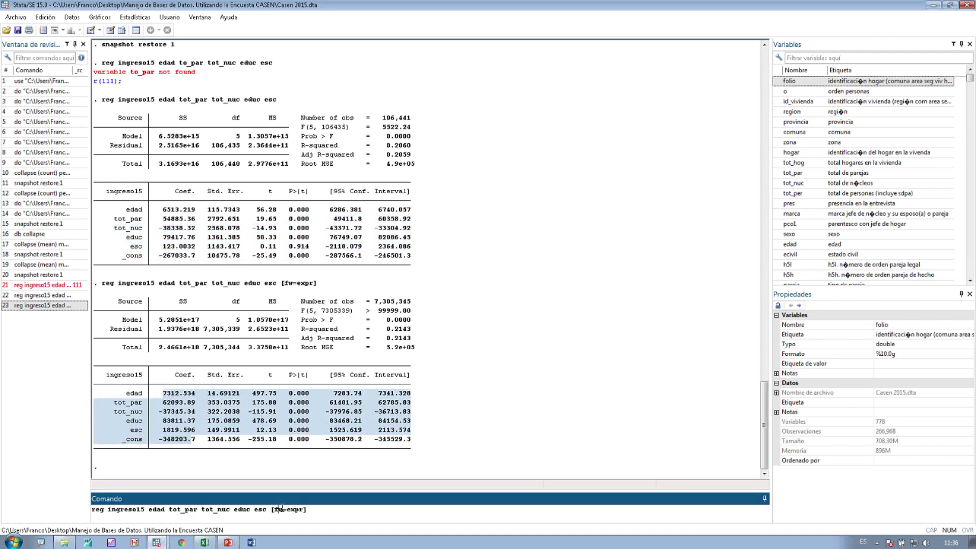
key("BackSpace")
type("a")
key("Return")
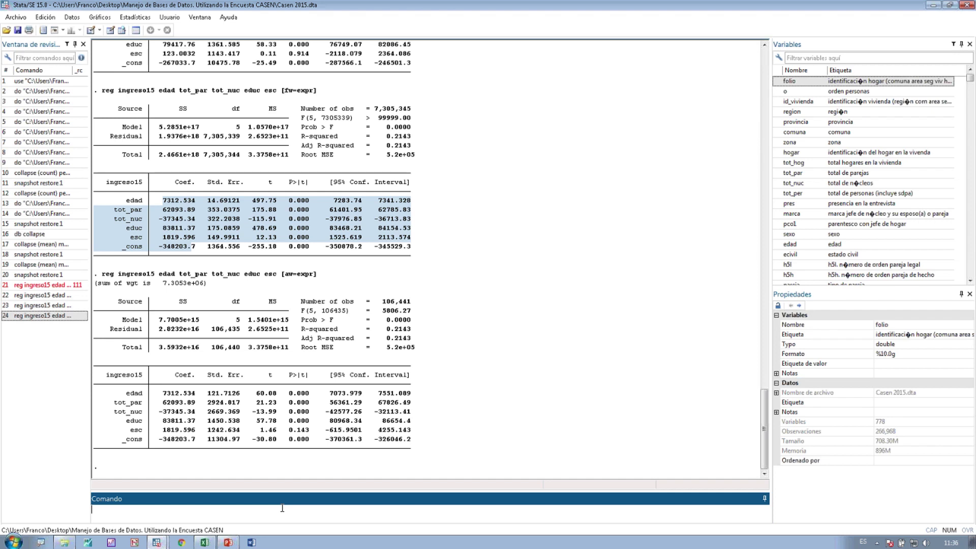
- Examine the coefficients, p-values and weight option of the analytic-weighted regression output
left_click_drag(179, 392, 180, 435)
left_click_drag(299, 394, 302, 431)
left_click(302, 432)
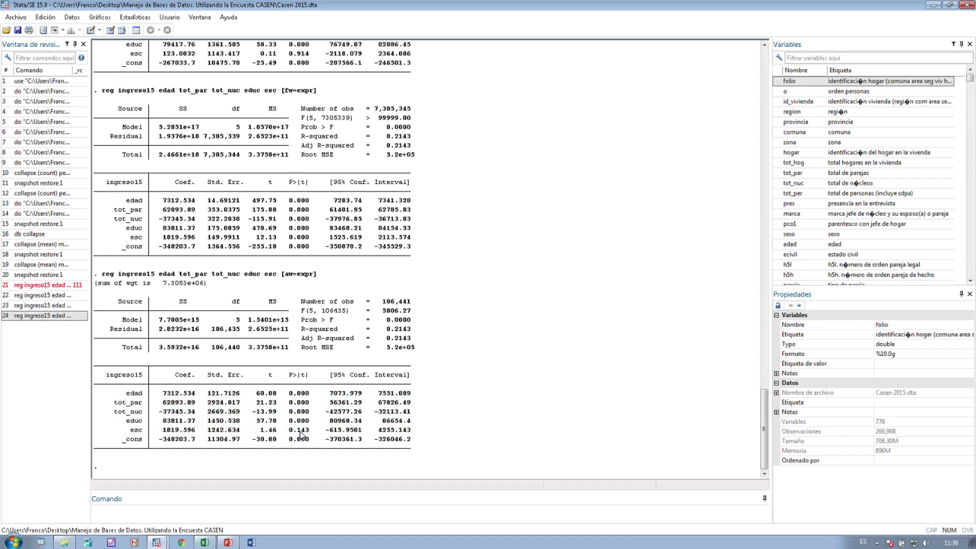
left_click_drag(317, 274, 283, 281)
left_click(314, 301)
scroll(313, 374, "up", 15)
scroll(314, 374, "down", 15)
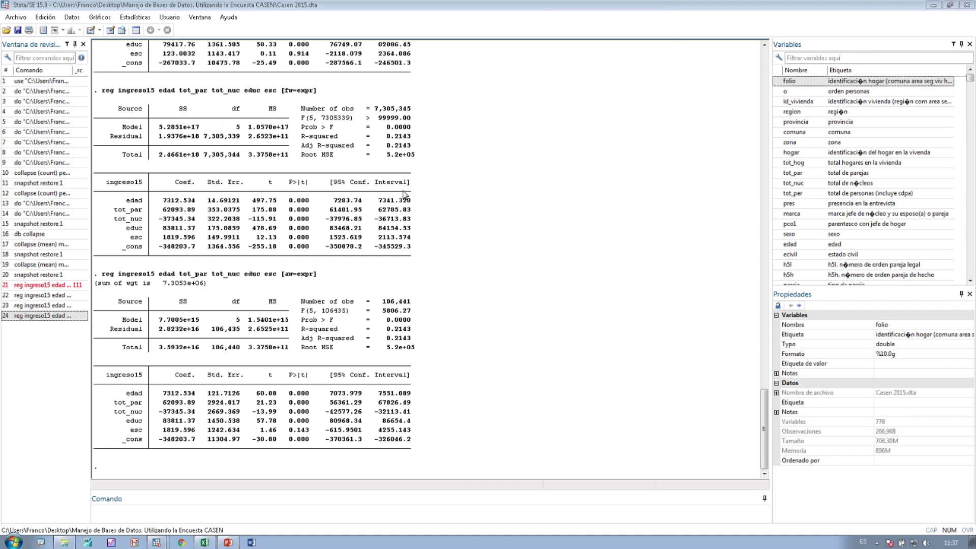
- Compare the confidence intervals and number of observations across the unweighted, frequency-weighted and analytic-weighted regressions
left_click_drag(411, 191, 221, 191)
left_click(407, 186)
left_click_drag(411, 192, 457, 294)
left_click_drag(118, 90, 310, 239)
left_click_drag(370, 108, 423, 112)
scroll(384, 300, "up", 1)
scroll(382, 297, "up", 6)
left_click(423, 137)
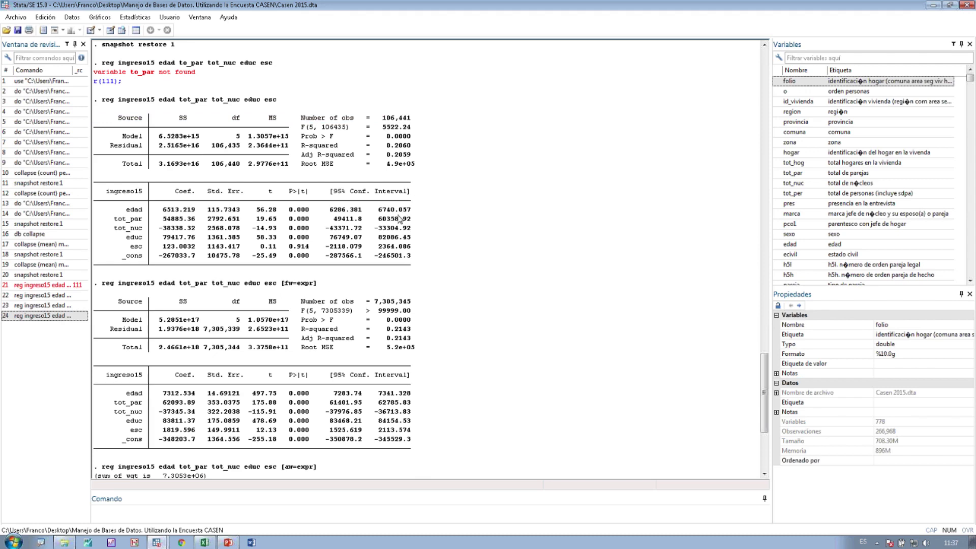
scroll(401, 216, "down", 4)
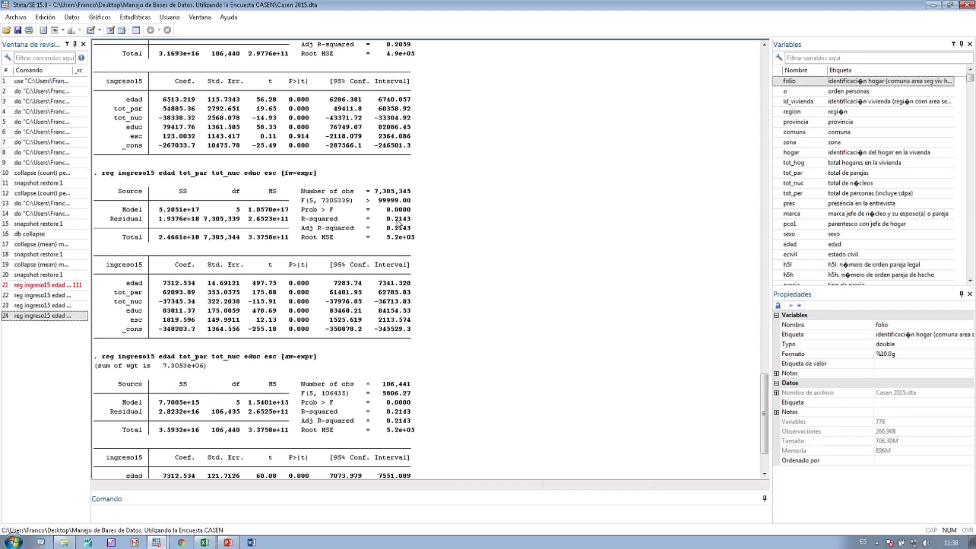
scroll(397, 224, "down", 3)
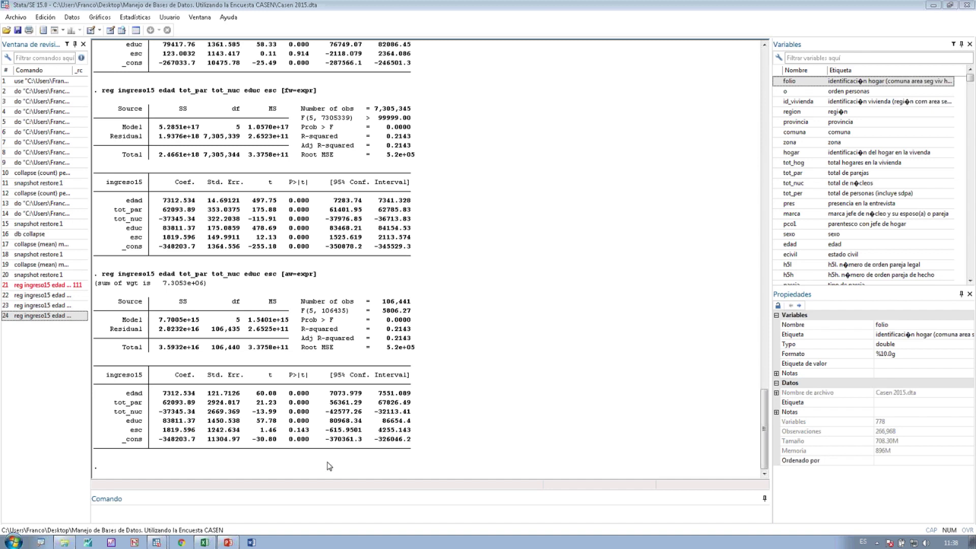
- Return to the do-file and add blank lines below the comments on the expansion factors
mouse_move(158, 541)
left_click(229, 526)
key("Return")
key("Return")
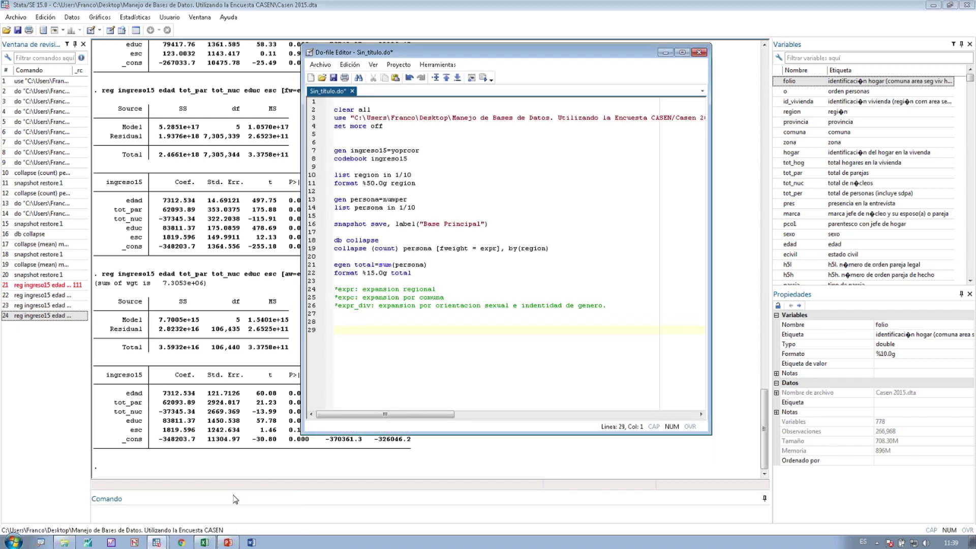
- Switch to the PowerPoint presentation and view the Append diagram in Figura 8 on slide 14
left_click(205, 542)
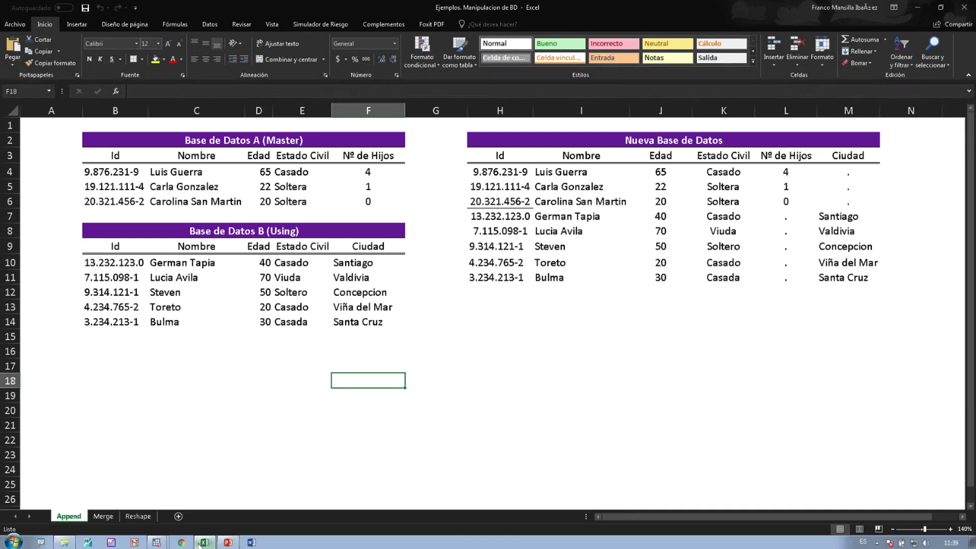
left_click(228, 542)
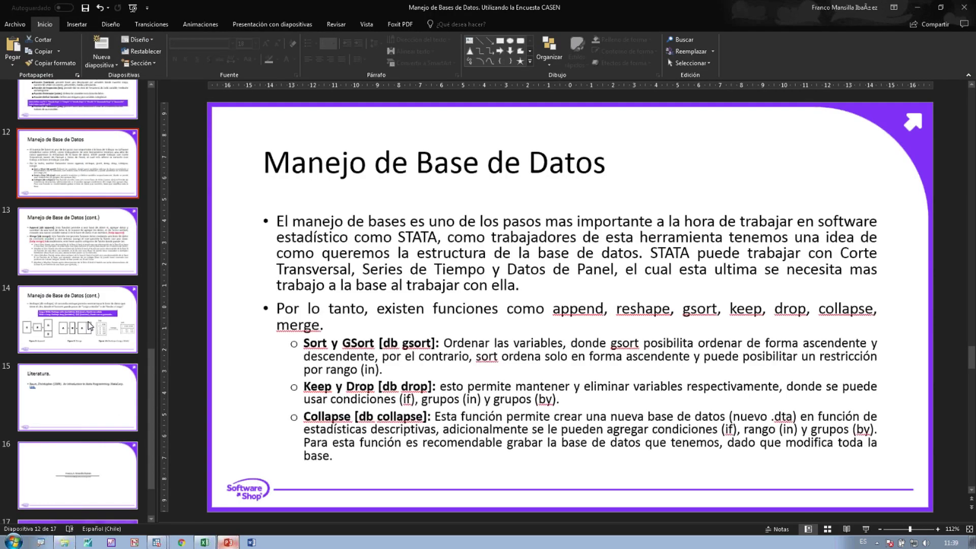
left_click(89, 326)
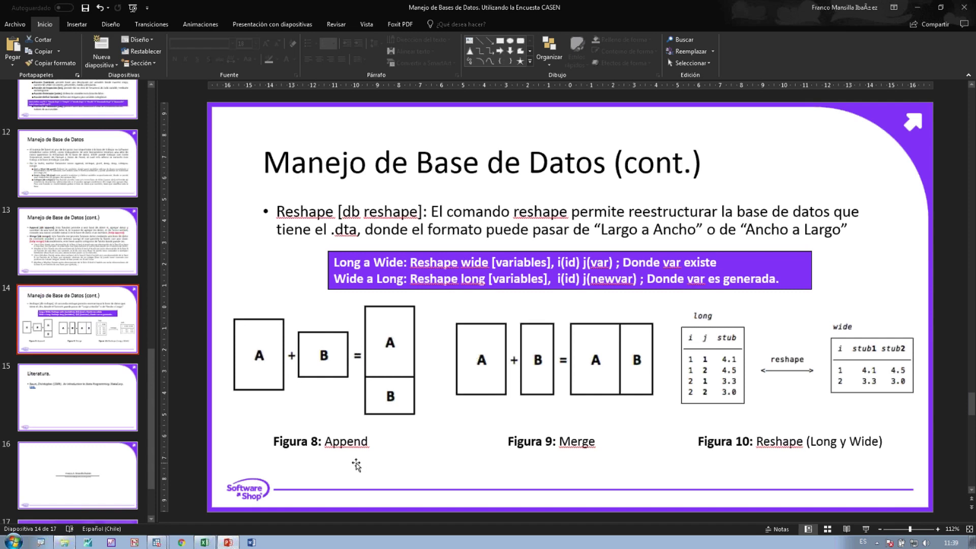
left_click(351, 440)
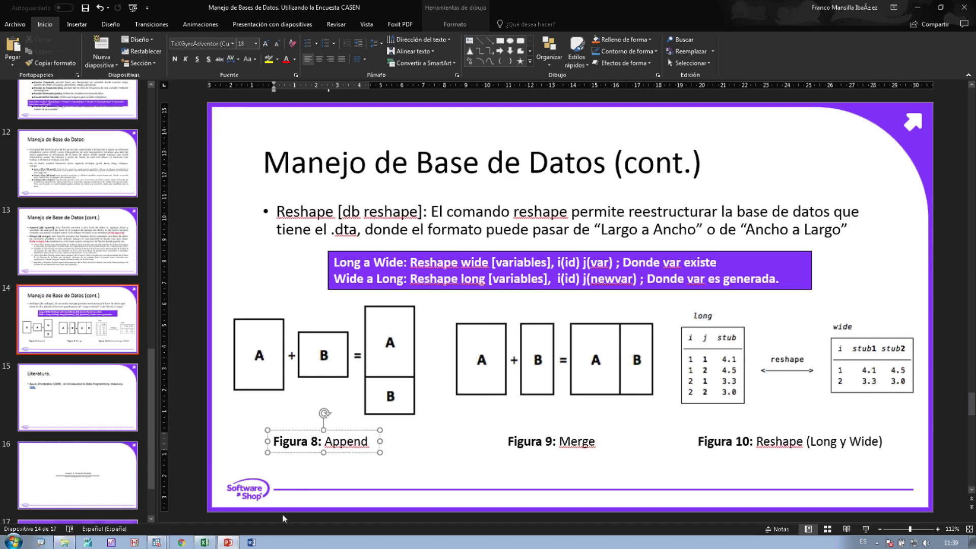
- In the Excel Append example, examine the Base de Datos A (Master) and Base de Datos B (Using) tables against the slide's diagram
left_click(204, 543)
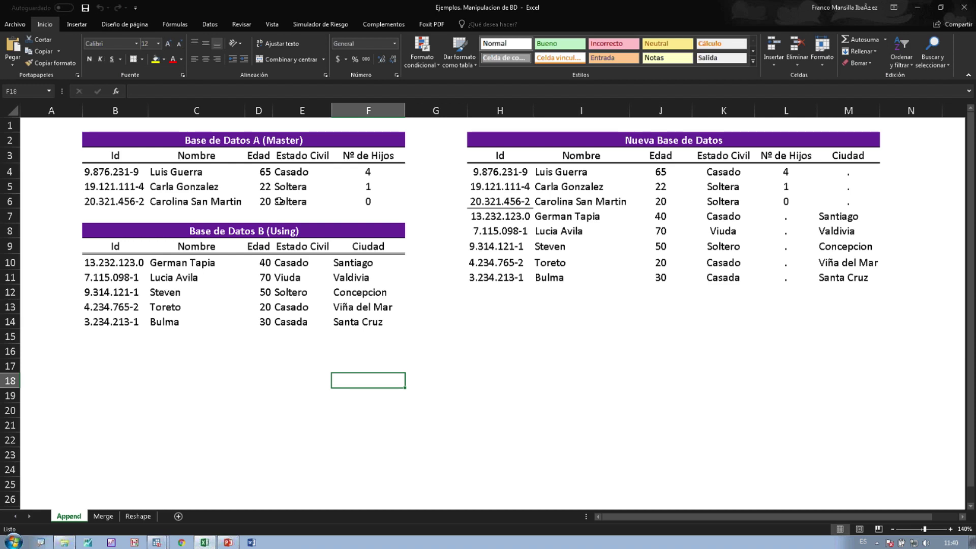
left_click_drag(166, 145, 180, 196)
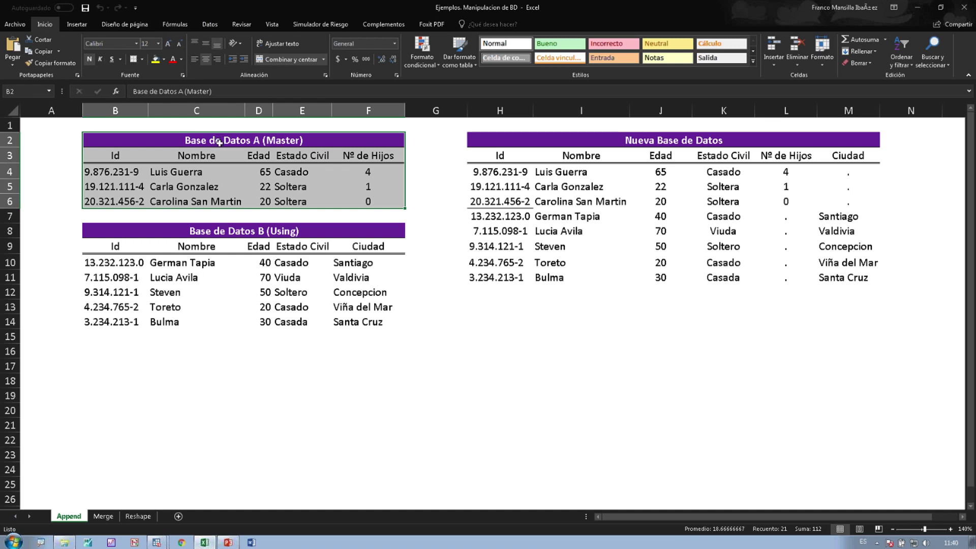
left_click(113, 158)
left_click_drag(113, 158, 361, 204)
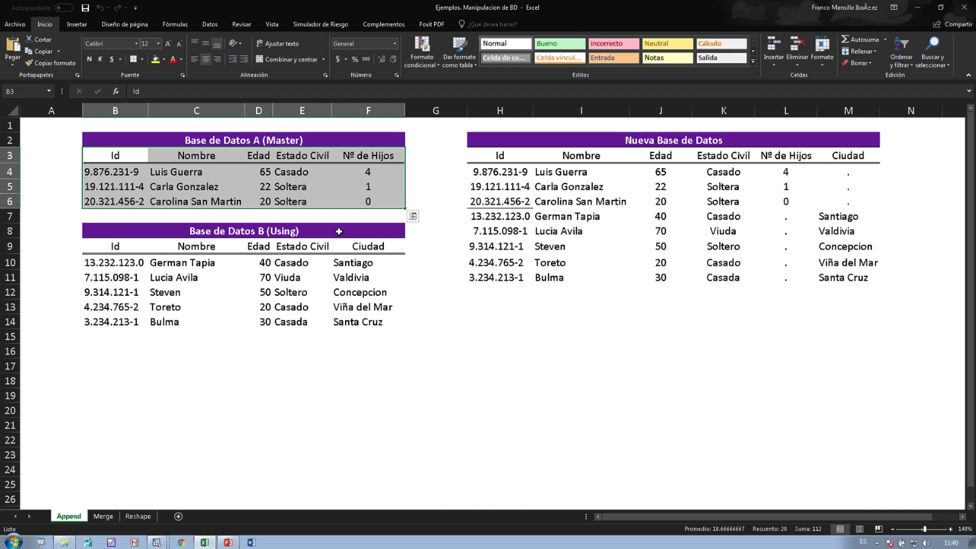
left_click_drag(339, 231, 339, 321)
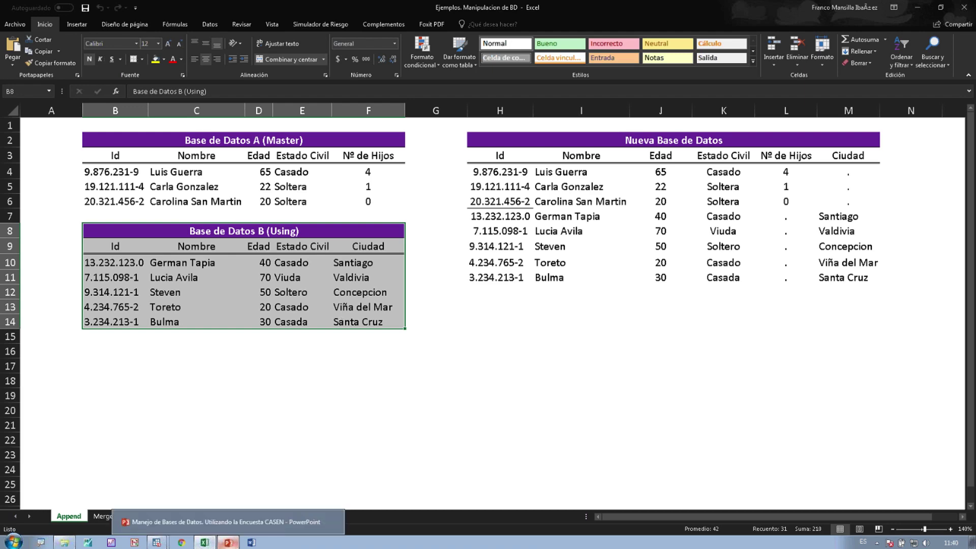
left_click(228, 543)
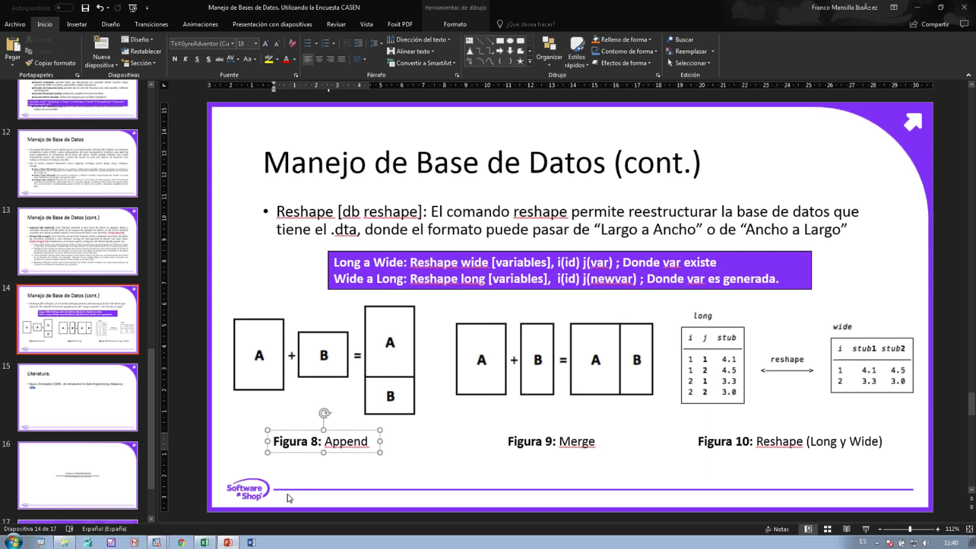
left_click(204, 542)
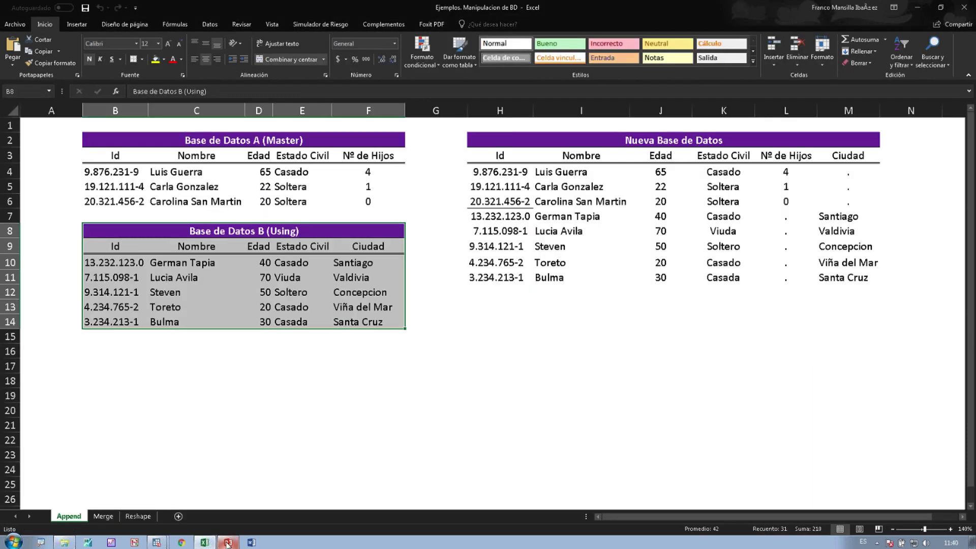
- Examine how the master and using rows stack in Nueva Base de Datos, including the missing Nº de Hijos and Ciudad cells
left_click_drag(480, 172, 829, 195)
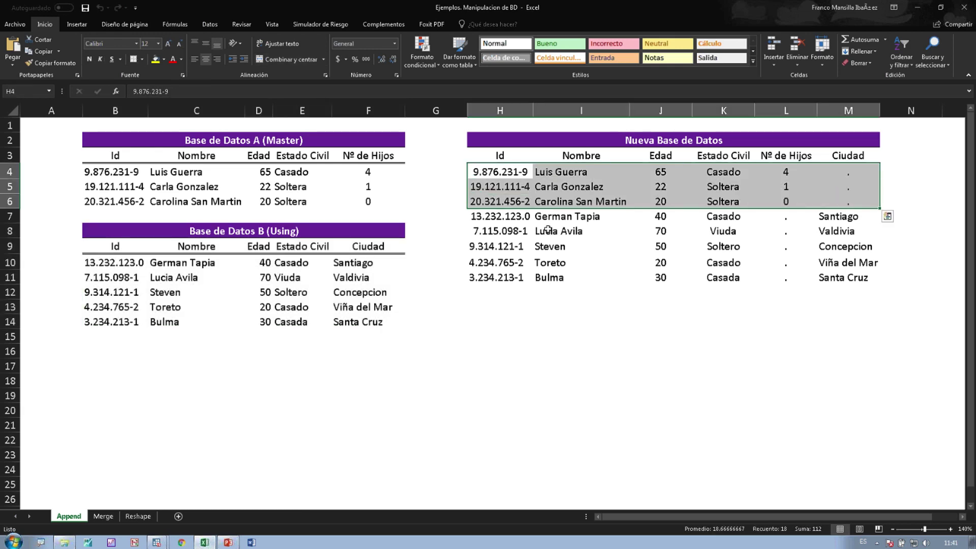
left_click_drag(521, 218, 854, 278)
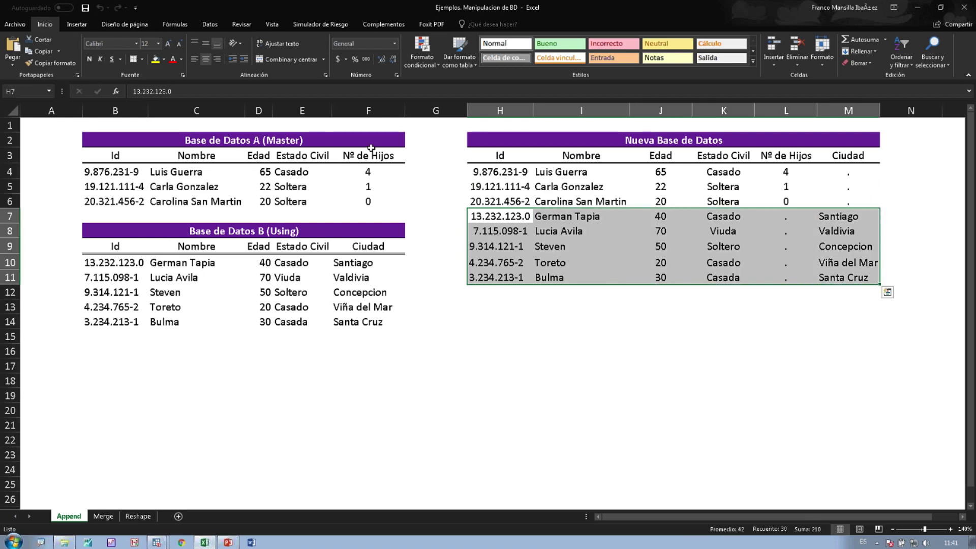
left_click_drag(368, 155, 367, 202)
left_click_drag(496, 214, 820, 280)
left_click_drag(831, 156, 832, 200)
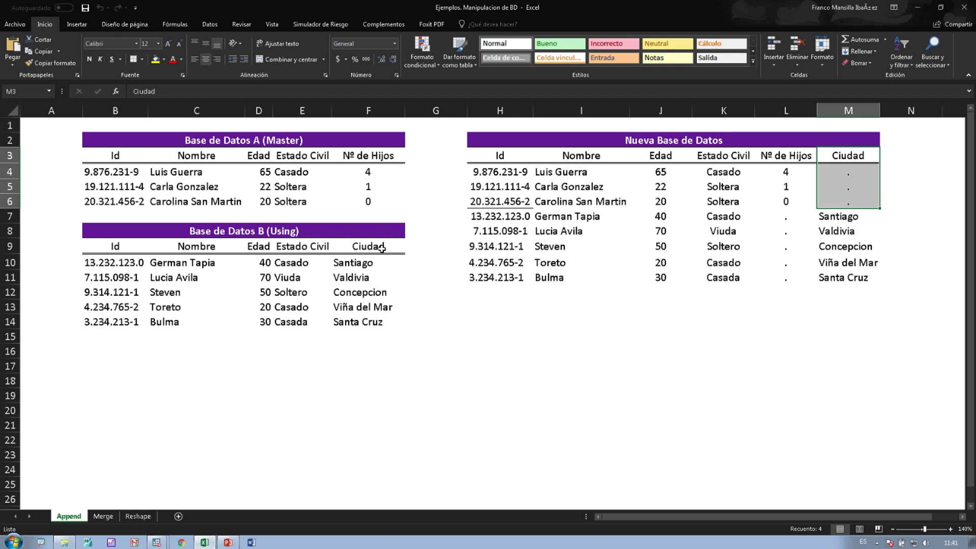
left_click_drag(308, 234, 307, 292)
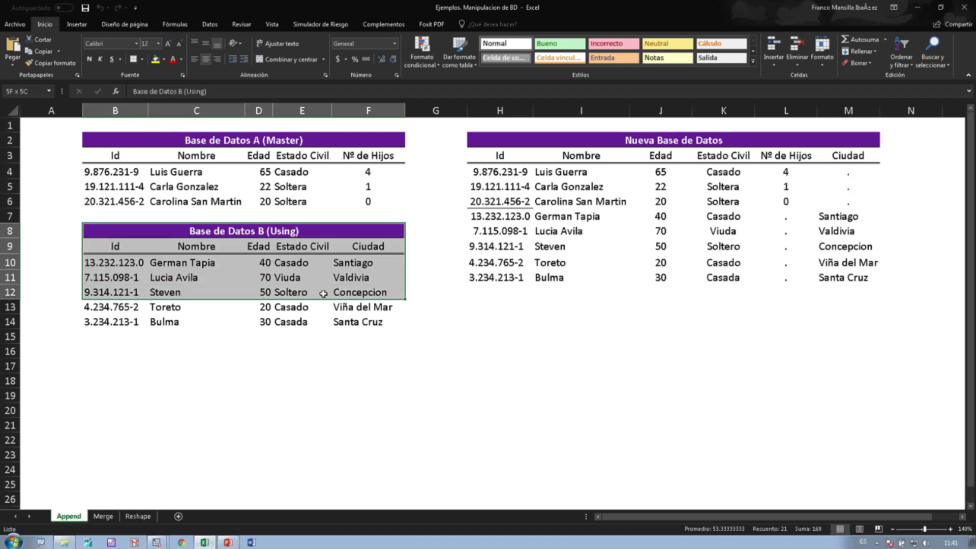
left_click_drag(790, 220, 790, 278)
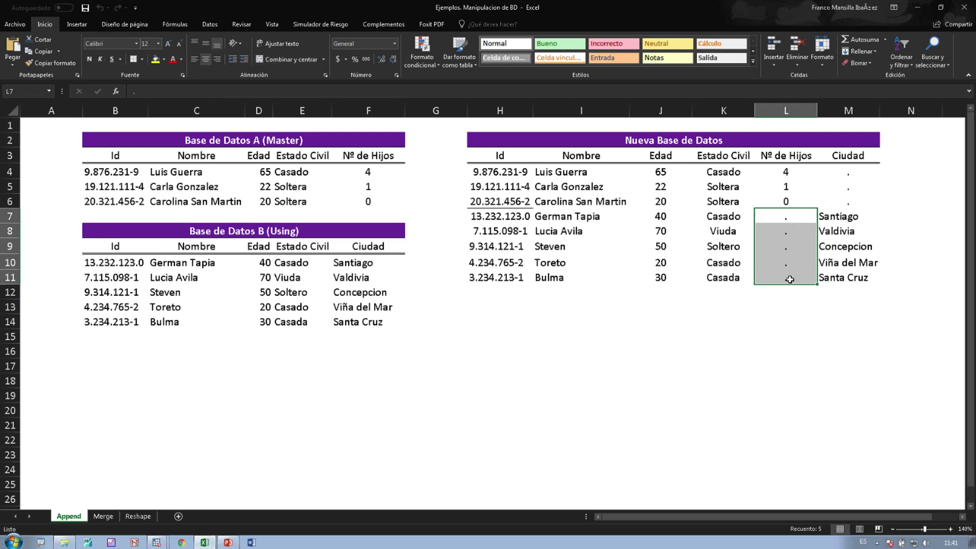
left_click(745, 322)
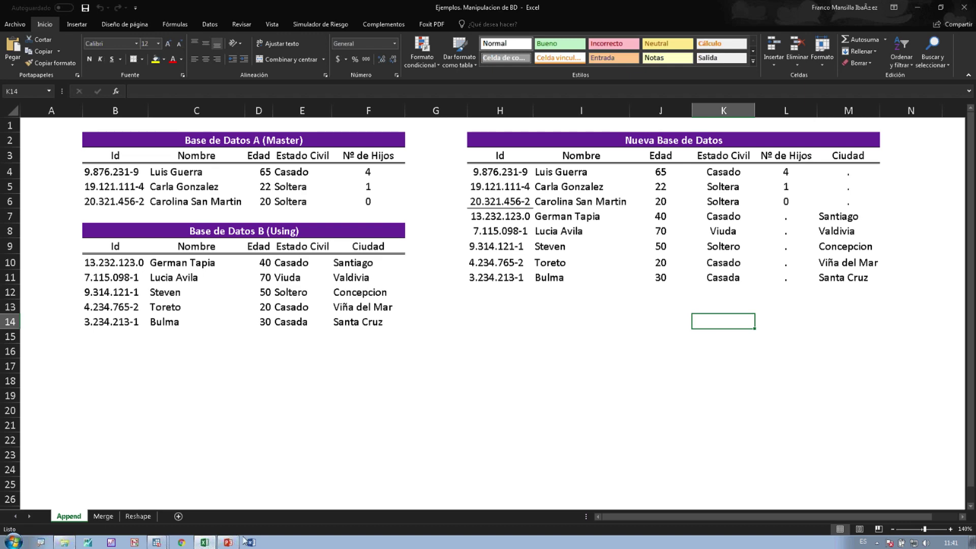
- Switch back to the Stata do-file, add the line db append and run it to open the append dialog
left_click(228, 542)
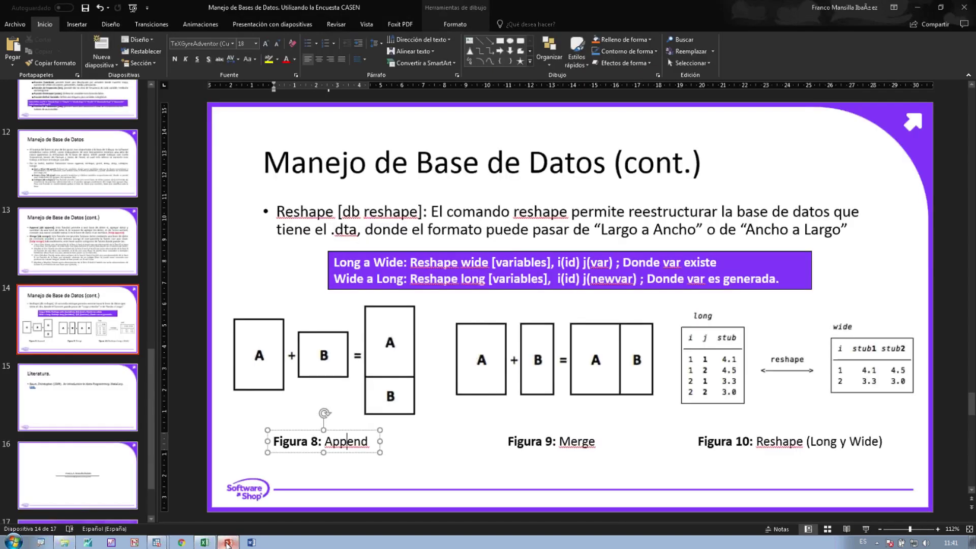
left_click(227, 542)
left_click(168, 524)
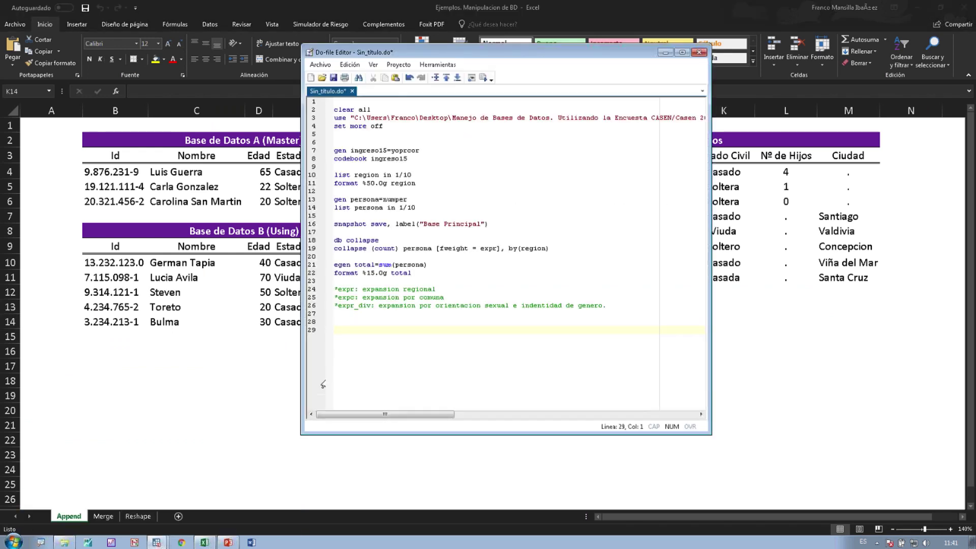
type("db append")
left_click(480, 77)
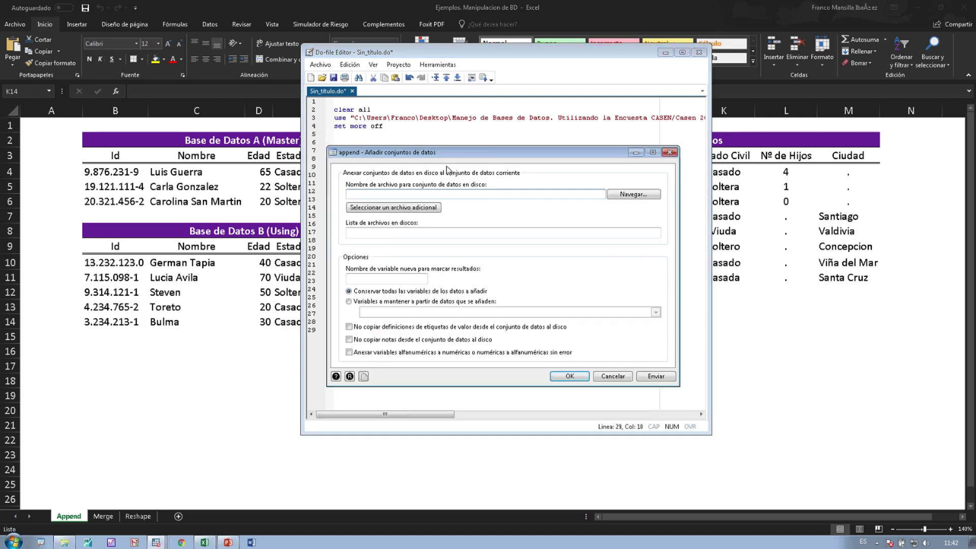
- Append the Casen 2013 dataset, allowing string and numeric variables to combine without error, and check the variable count in the main window
left_click(633, 194)
double_click(500, 207)
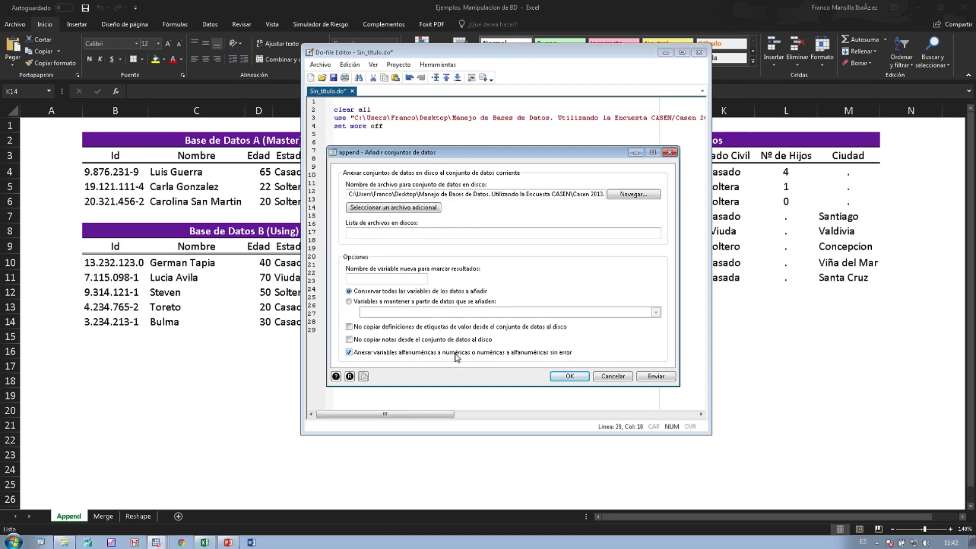
left_click(580, 380)
mouse_move(157, 542)
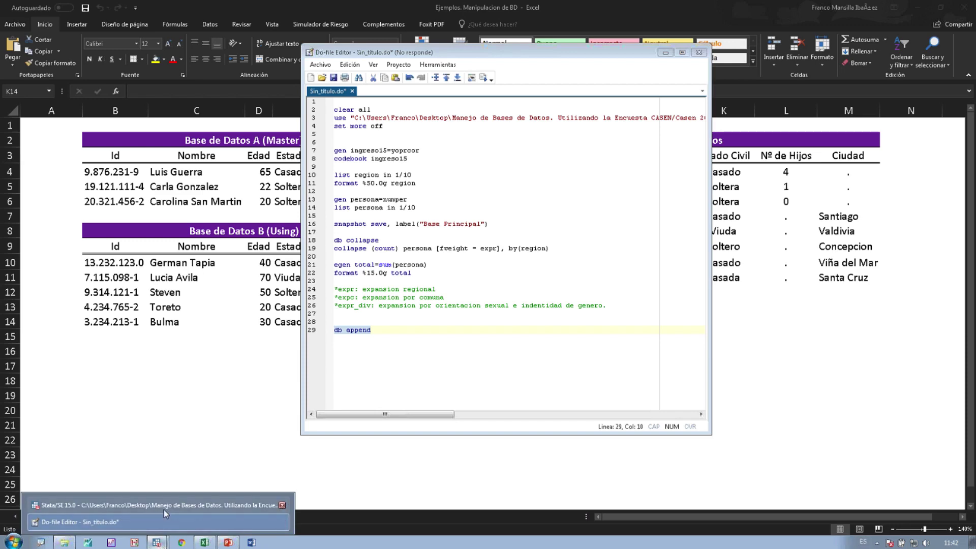
left_click(163, 509)
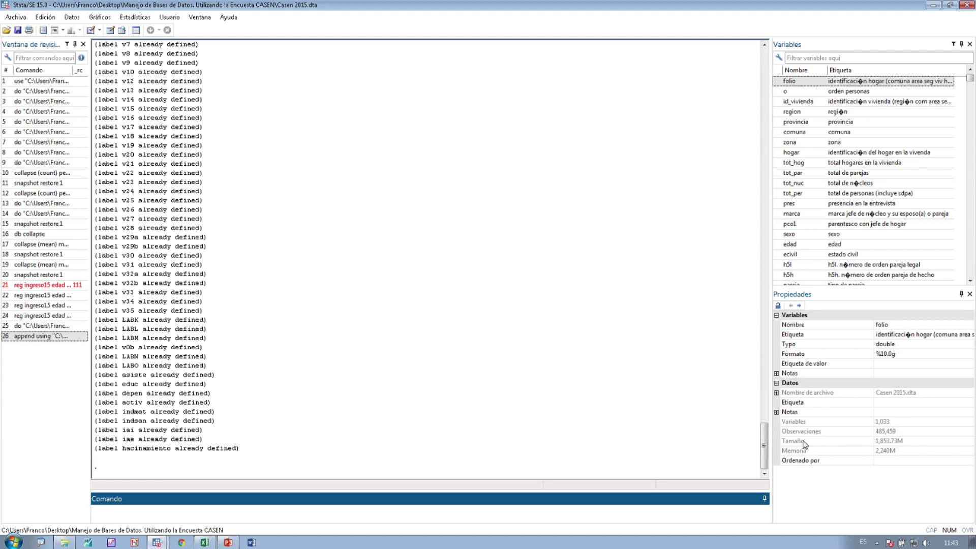
left_click(885, 422)
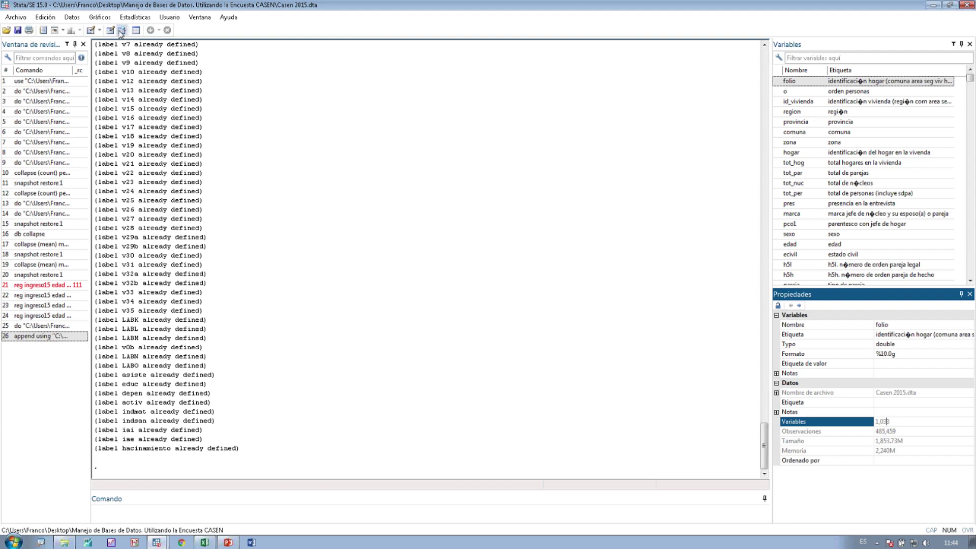
- Restore the data from the Base Principal snapshot and close the Data Editor
left_click(115, 31)
double_click(850, 96)
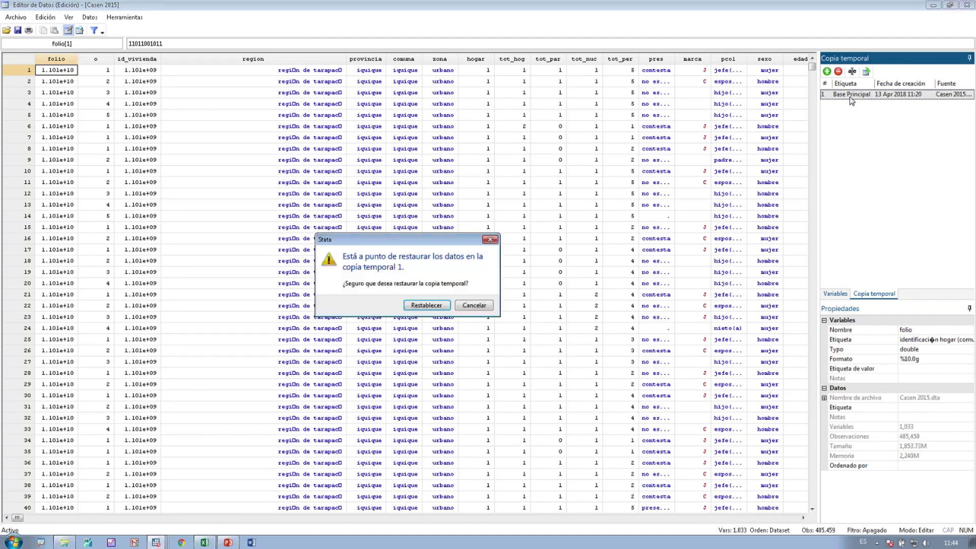
left_click(445, 310)
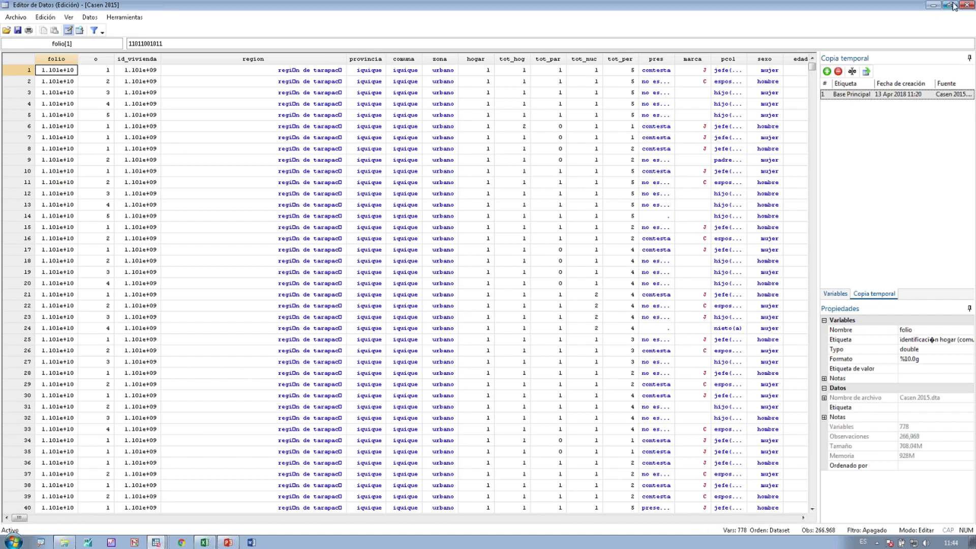
left_click(966, 5)
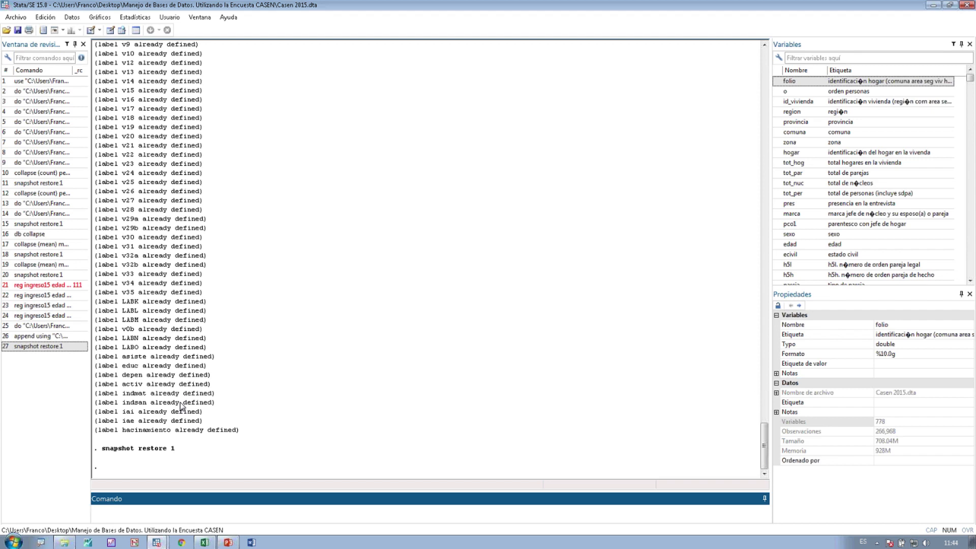
- Generate the variable year equal to 2015 in the restored data and append the Casen 2013 dataset again
type("gen year= 2015")
key("Return")
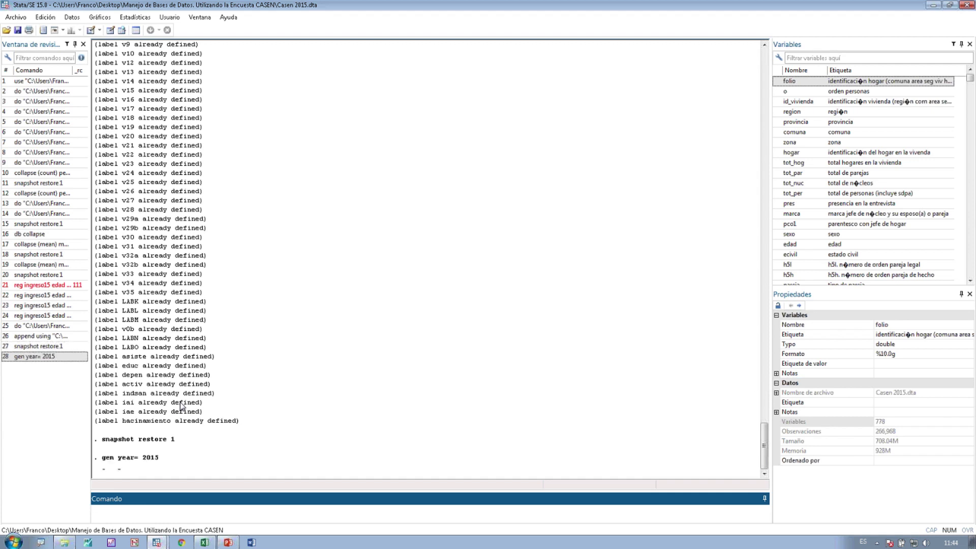
key("Page_Up")
key("Page_Up")
key("Page_Up")
key("Return")
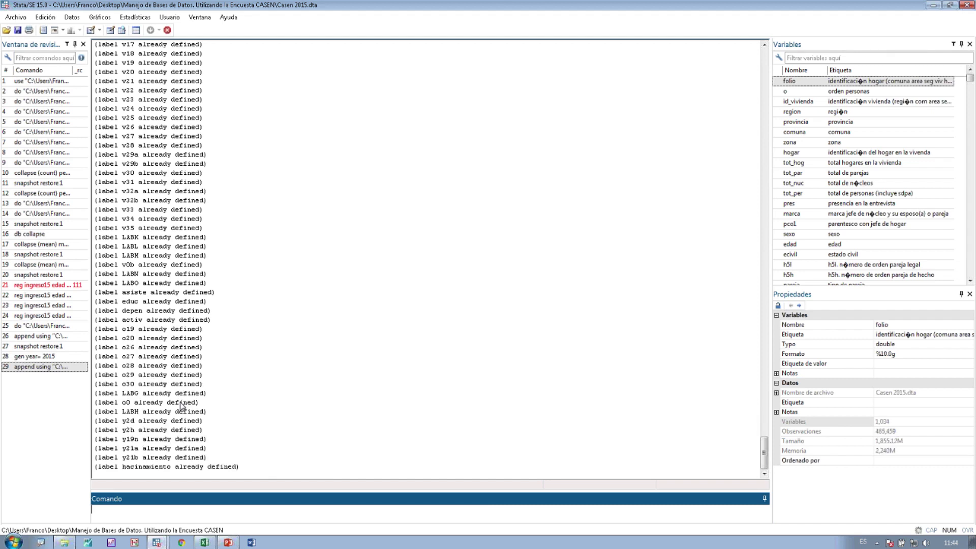
- Replace year with 2013 wherever it is missing and check the number of changes made
type("replace ")
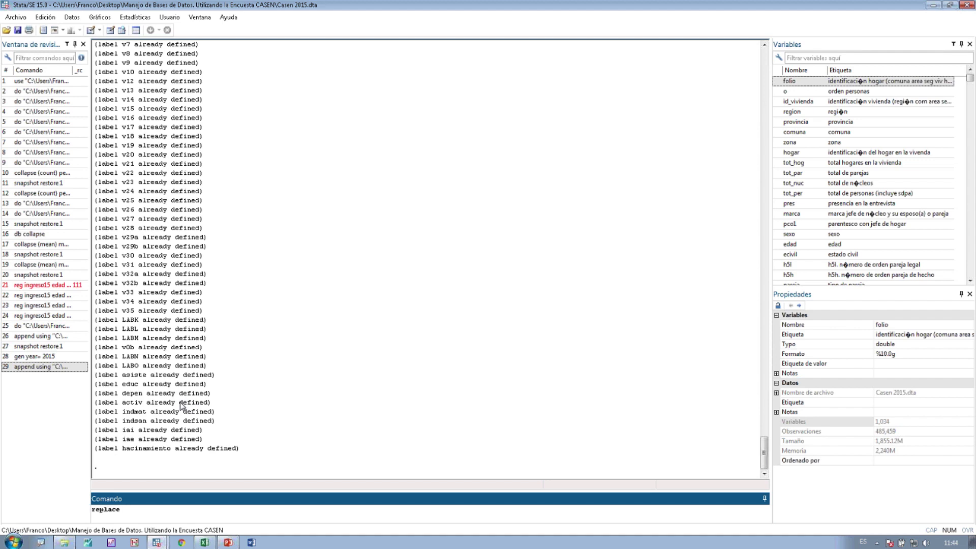
type("year=2013 if year==.")
key("Return")
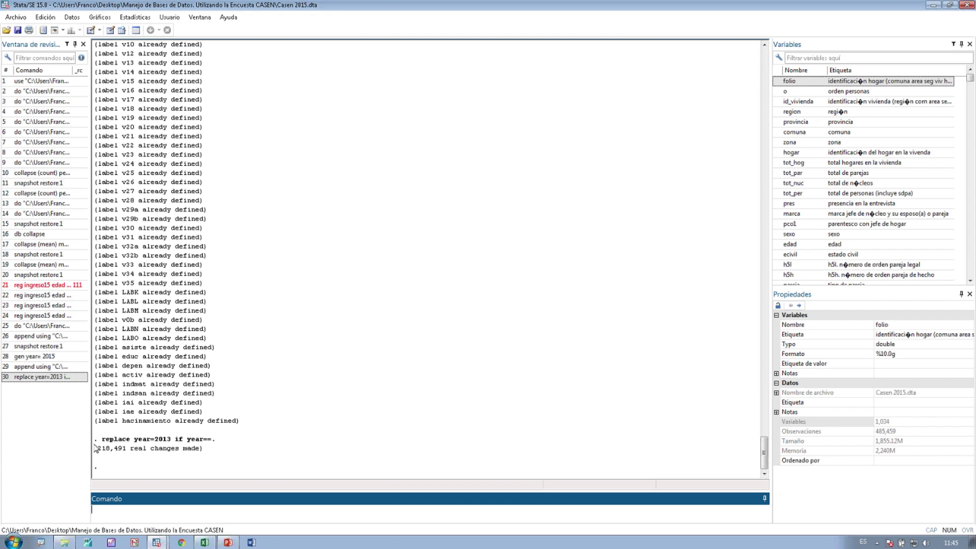
left_click_drag(95, 449, 126, 450)
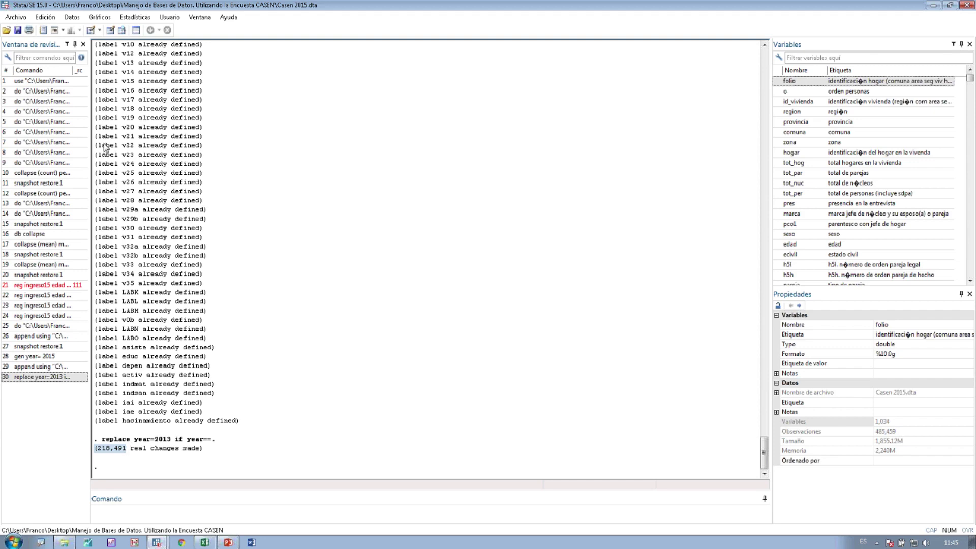
- Browse the rows of the combined dataset in the Data Editor and close it
left_click(110, 30)
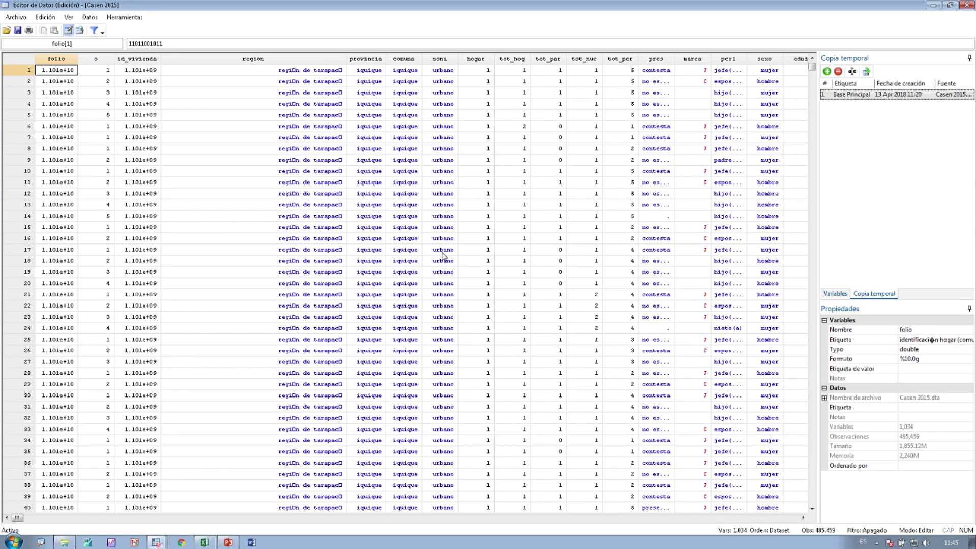
scroll(442, 256, "down", 2)
scroll(442, 255, "down", 10)
key("ctrl+Home")
left_click(965, 5)
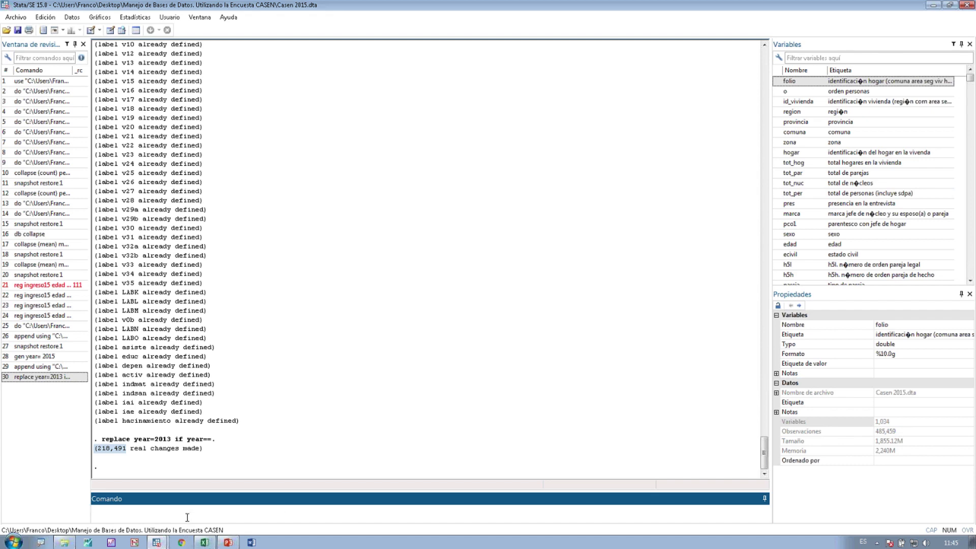
- List the edad values for observations 1 to 20, correcting the command to list edad in 1/20
type("list edad 1/20")
key("Return")
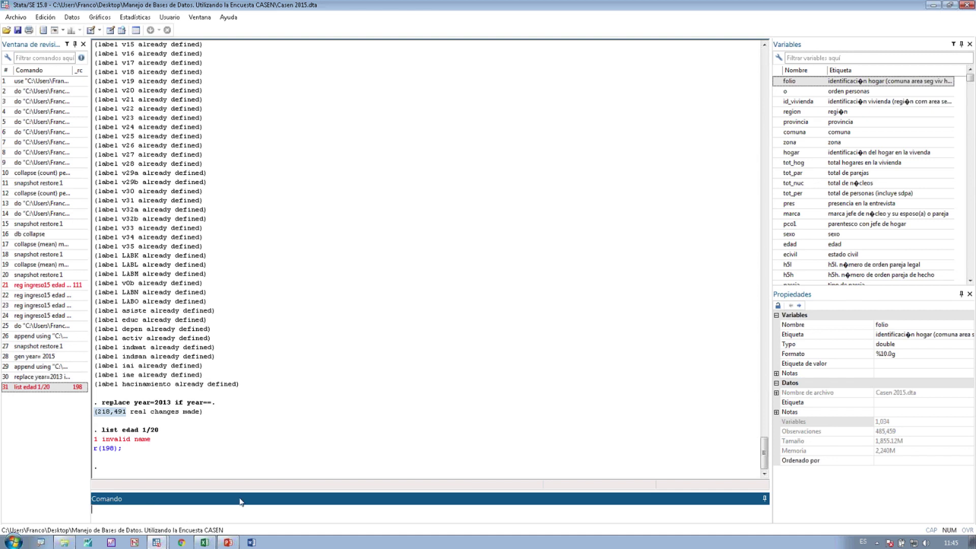
key("Page_Up")
key("Left")
key("Left")
type("in")
key("Return")
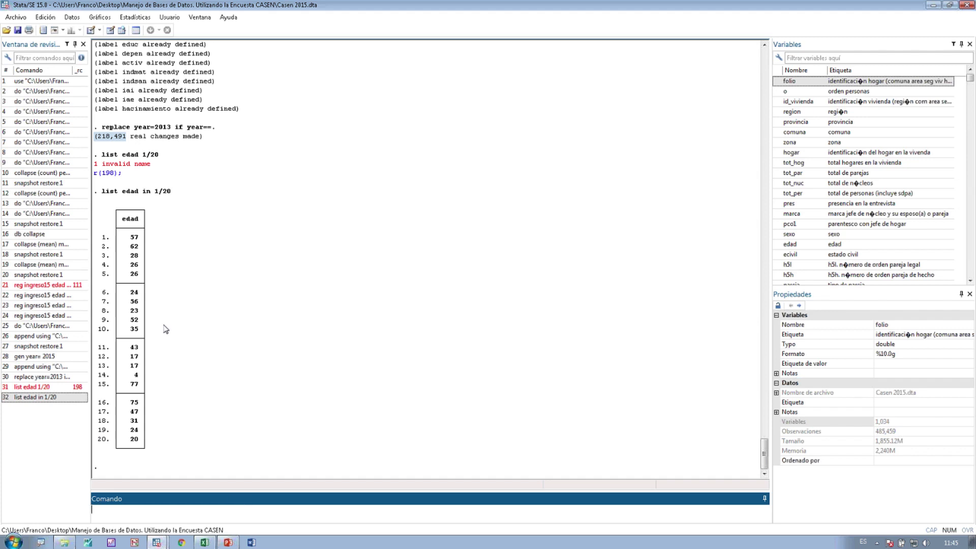
left_click_drag(131, 237, 138, 447)
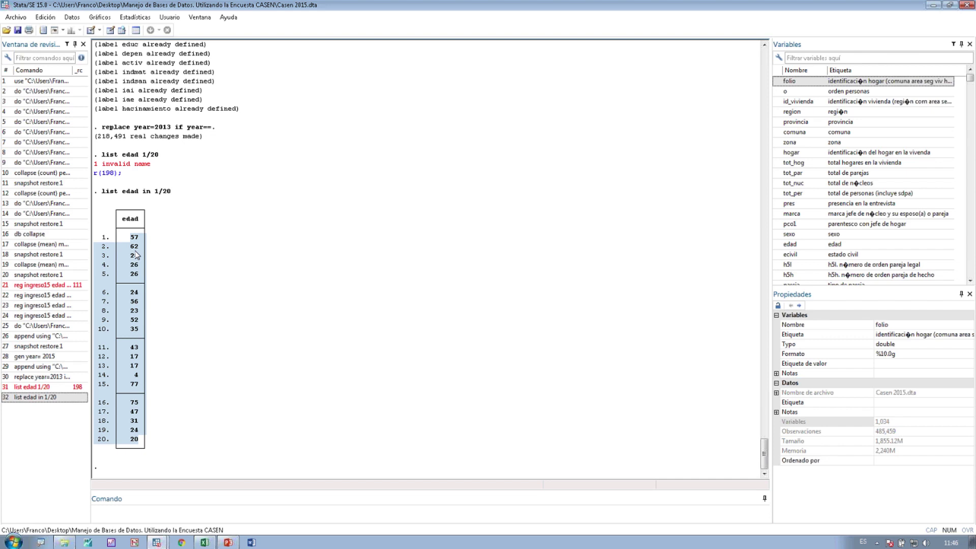
- Open the recode dialog with db recode and choose edad as the variable to recode
left_click(180, 517)
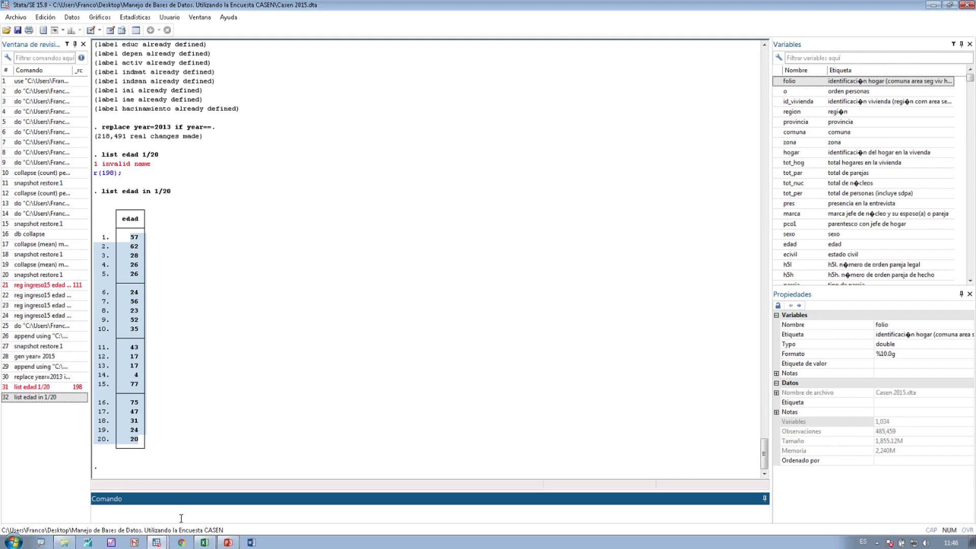
type("db recode")
key("BackSpace")
key("BackSpace")
key("BackSpace")
type("ode")
key("Return")
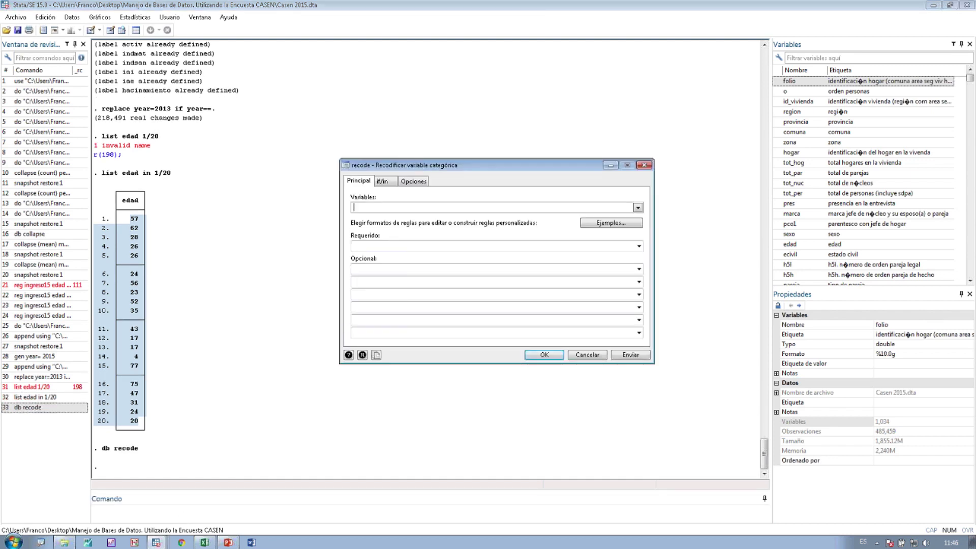
type("edad")
- Enter the recode rules 0/14 = 1 "Menos a 14 años", 15/29=2 "Entre 15 y 29 años" and 30/44=3 "Entre 30 y 44 años"
left_click(372, 246)
left_click(371, 246)
type("(")
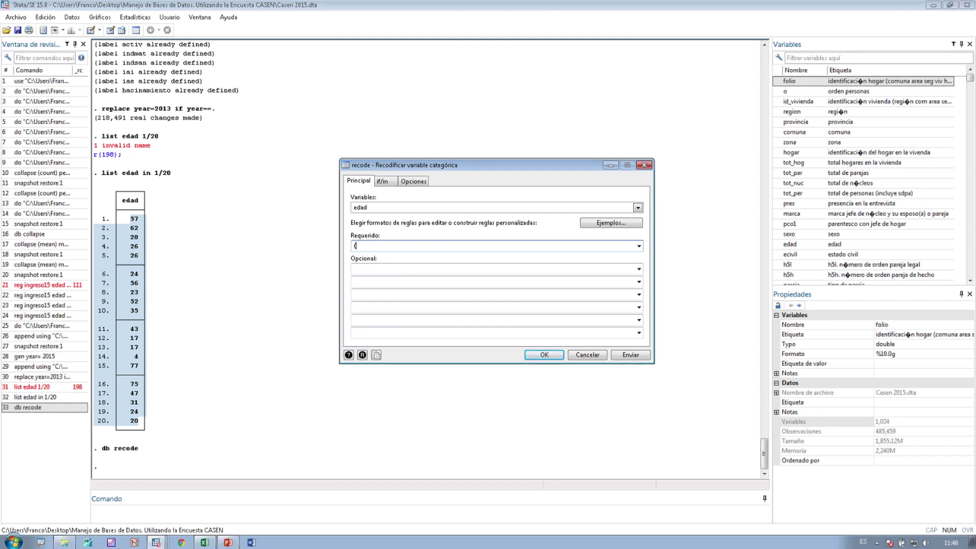
type("0/14 = 1 \"Menos a 14 años\")")
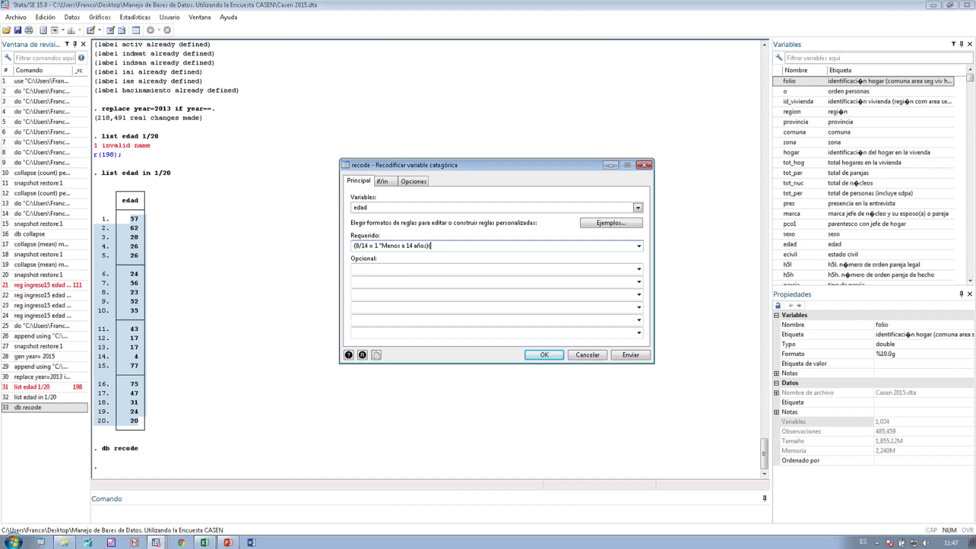
type("(15/29=2 \"Entre 15 y 29 años)")
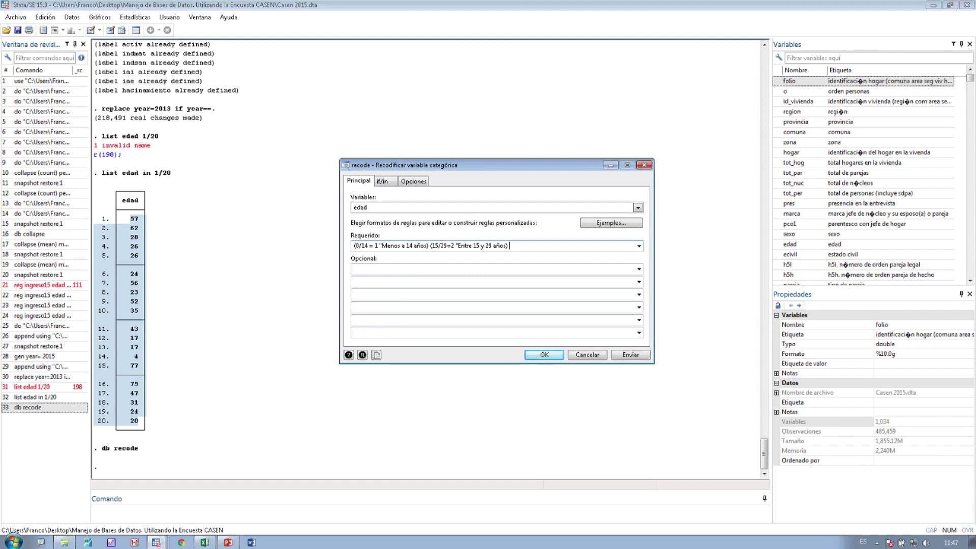
type(" (")
type("30/44=3 \"EEntre 30 y 44 años\")")
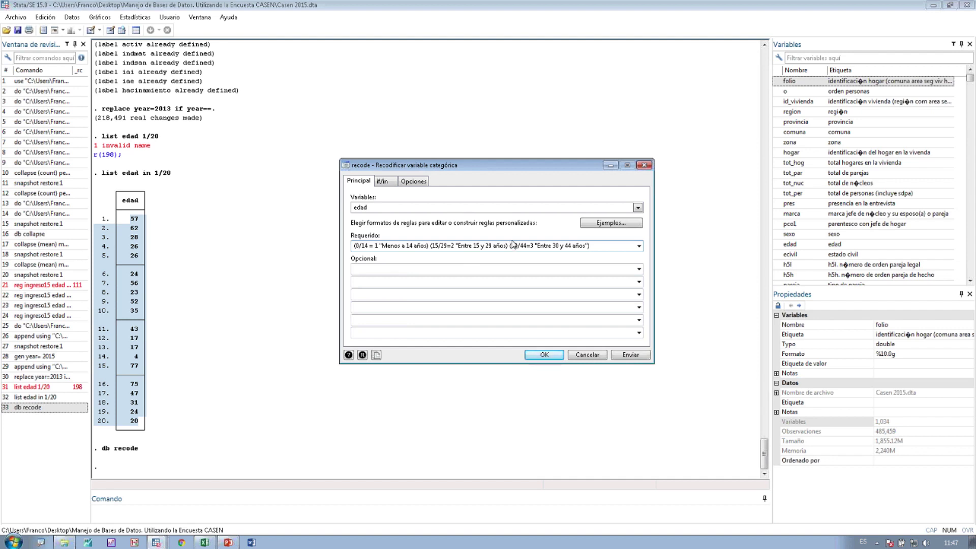
- Add the missing closing quotation marks to the labels of the first two age rules
key("ctrl+a")
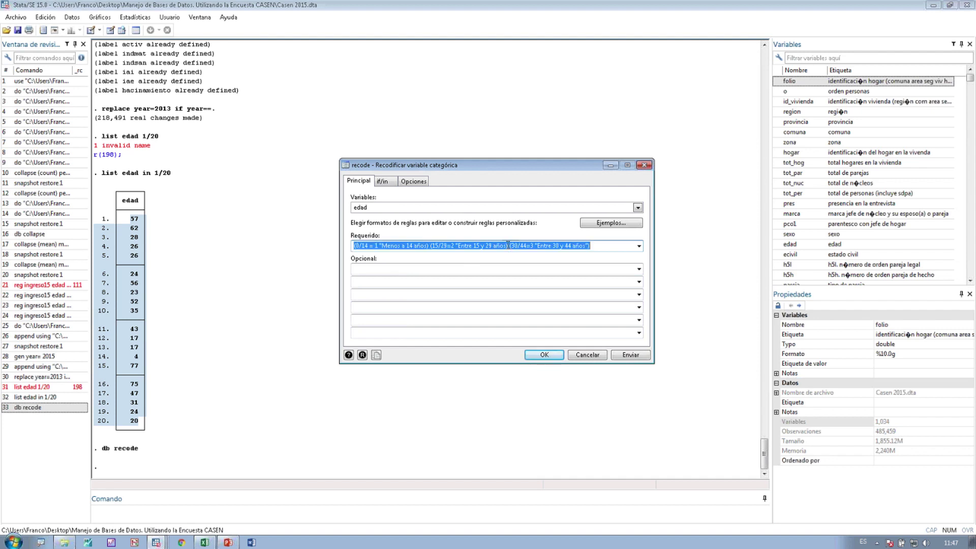
left_click(516, 246)
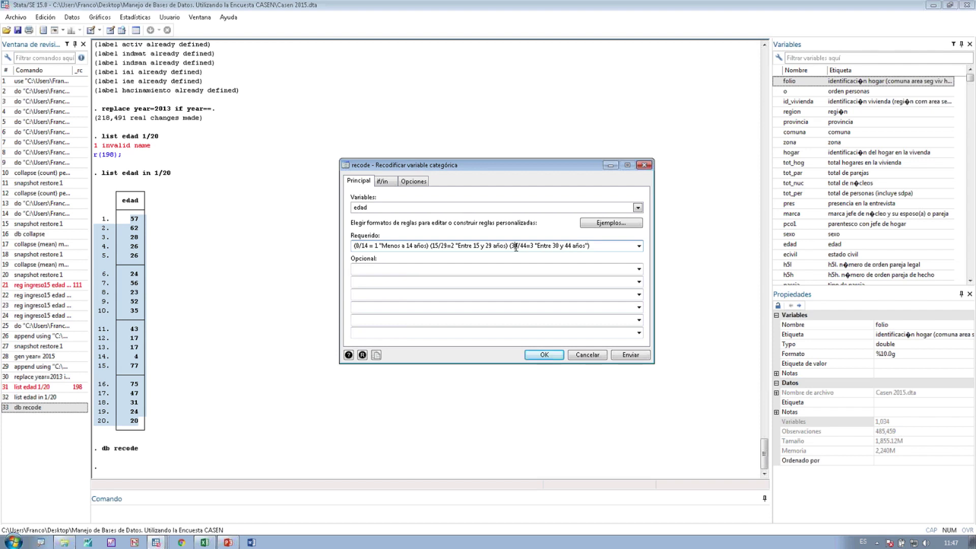
left_click(491, 246)
type("\"")
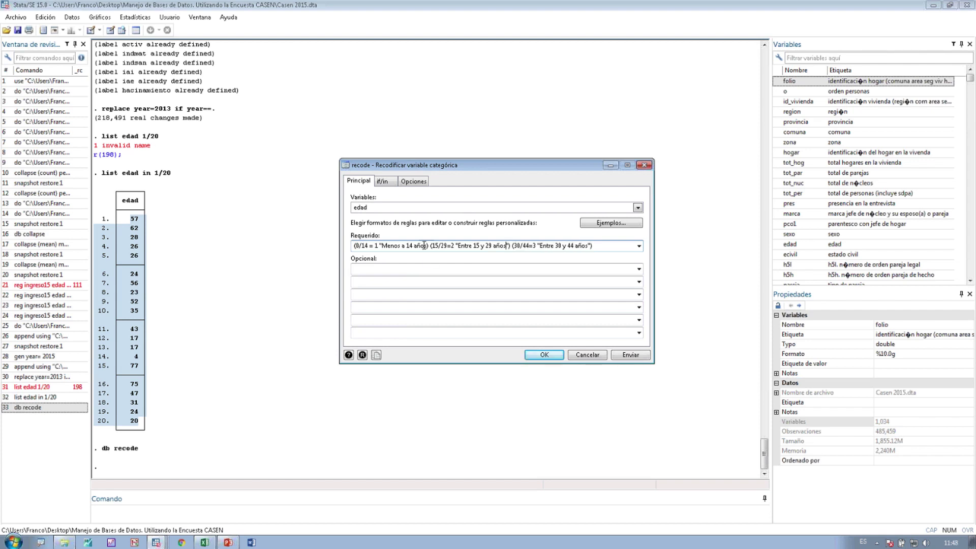
left_click(442, 246)
type("\"")
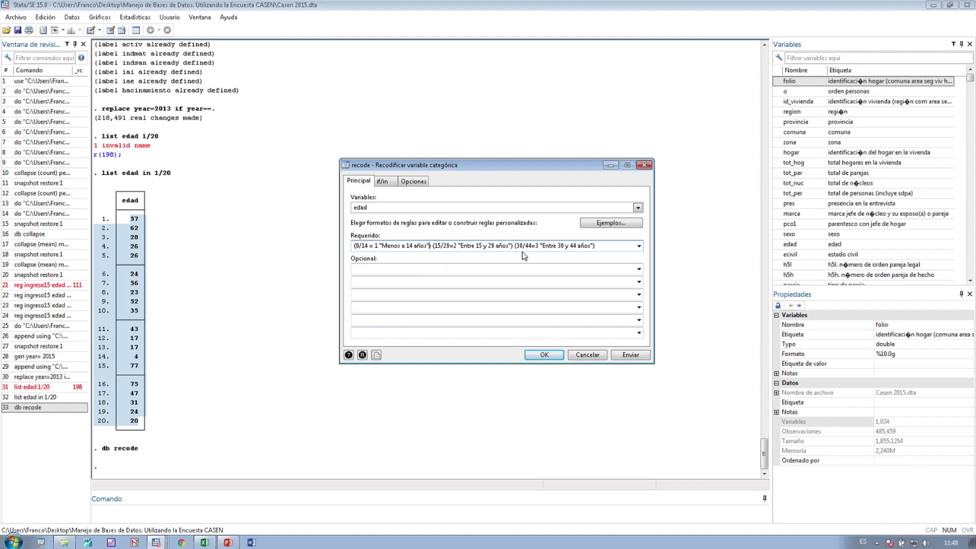
- Add a fourth recode rule, 45/60=4 "Entre 45 y 60 años", after the existing ones
double_click(601, 247)
left_click(601, 248)
type("45/60=4 \"Entre")
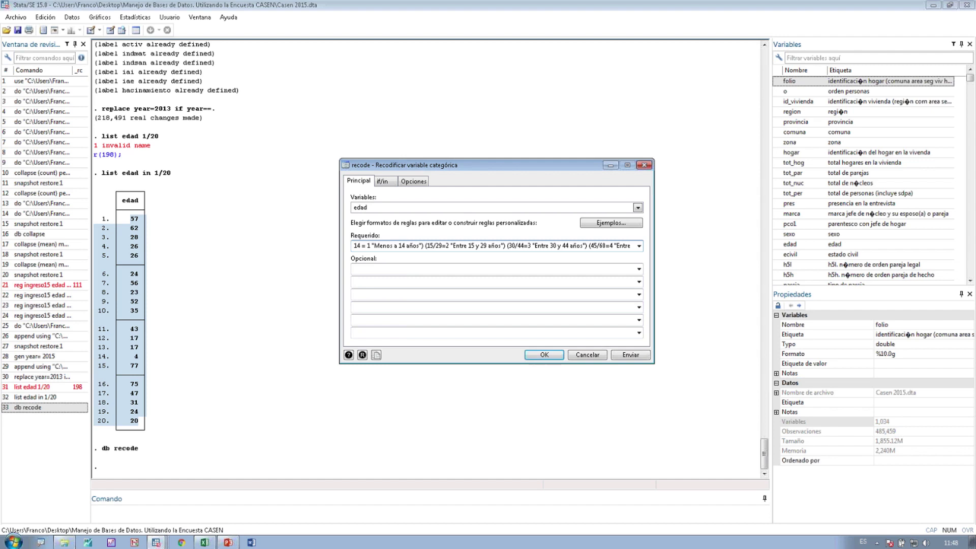
type("45")
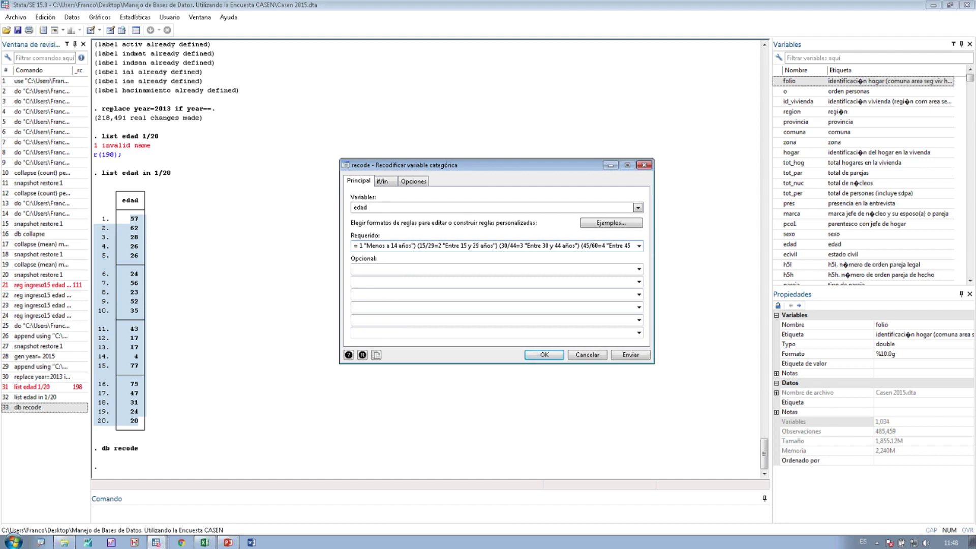
type(" y 60")
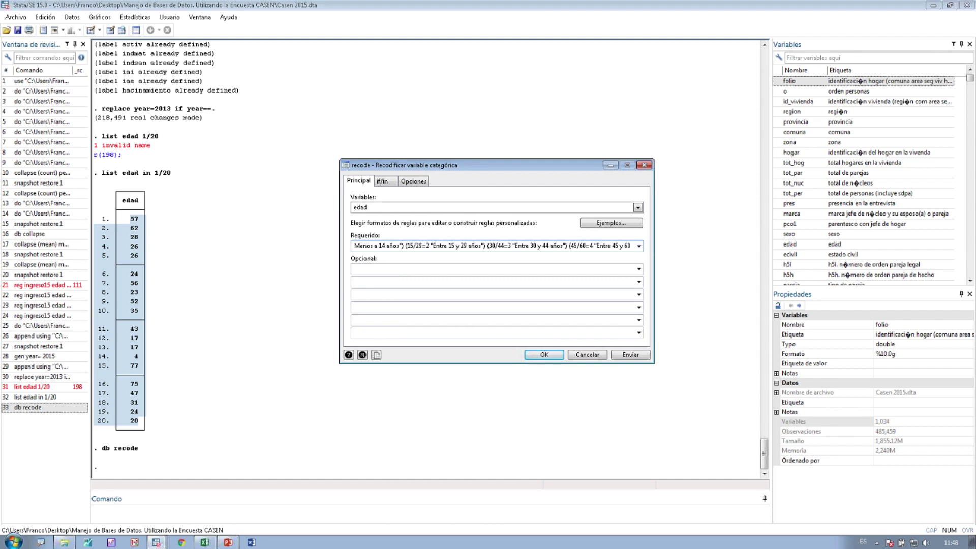
type(" años\"")
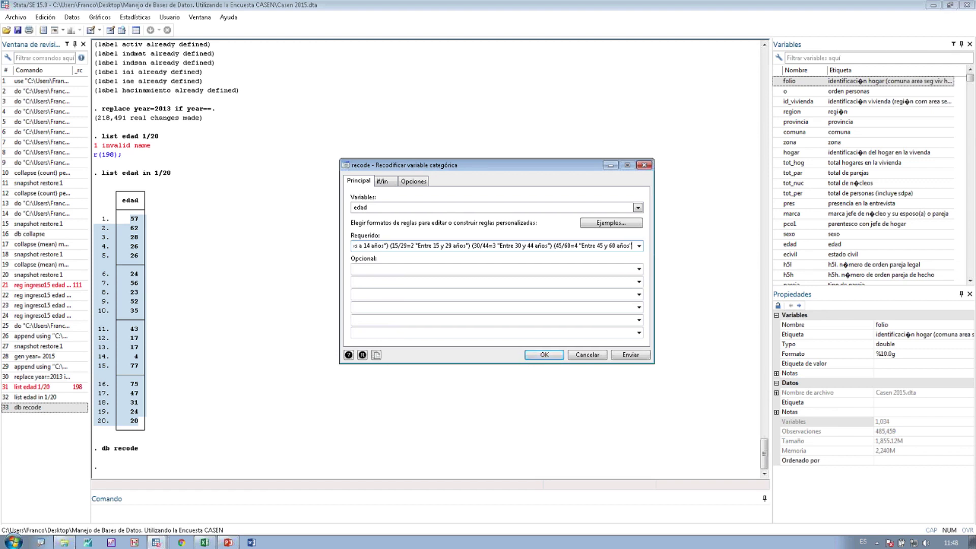
type(") (")
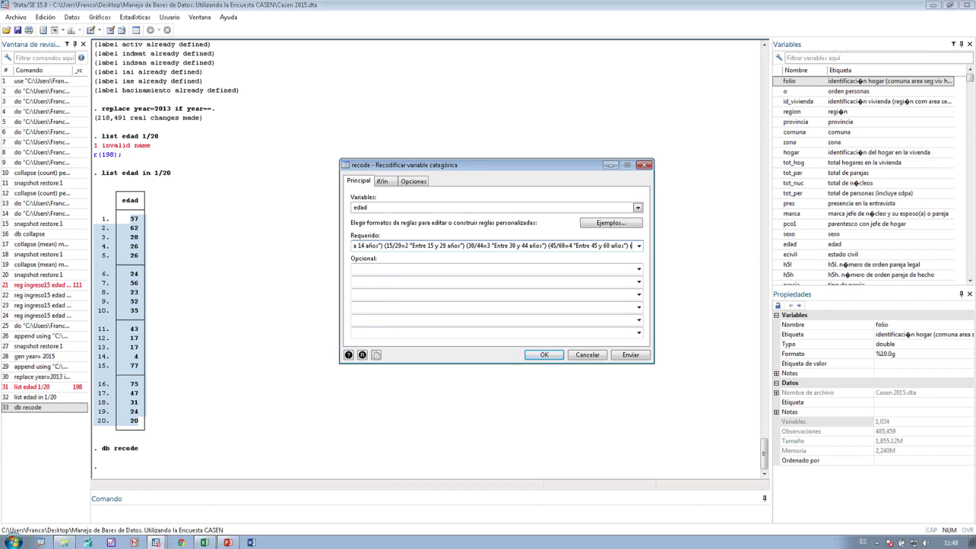
- Complete the rule list with a fifth age group, 61/max=5 "Entre 60 y Maximo"
type("61")
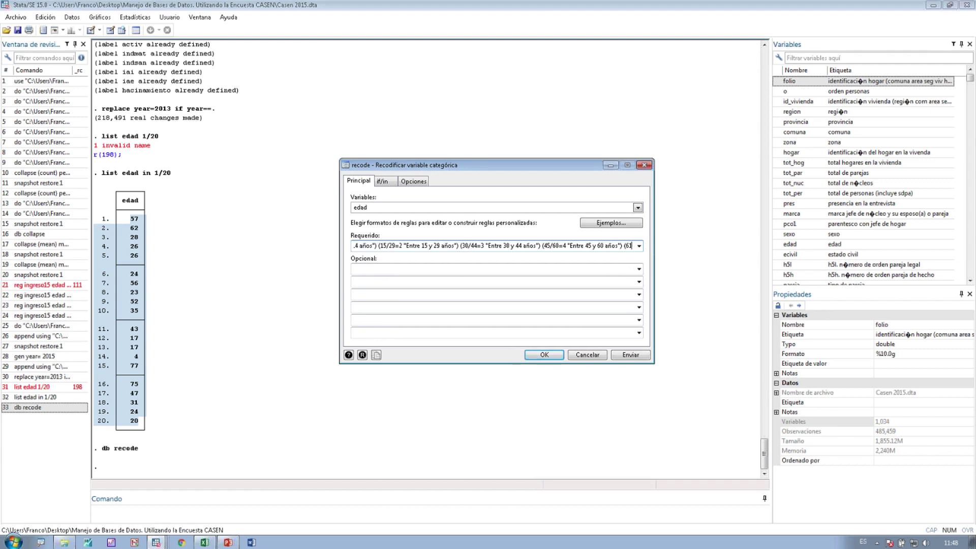
type("/max")
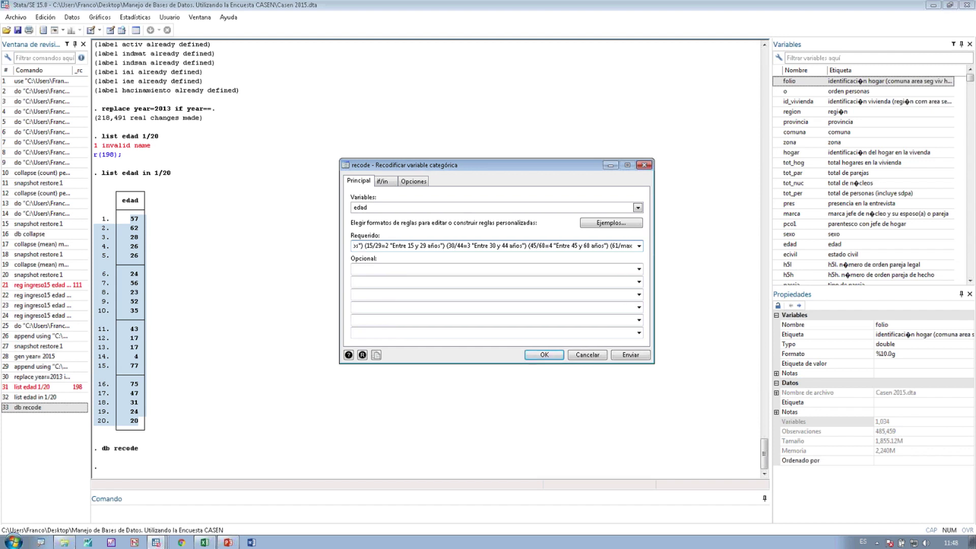
type("=5")
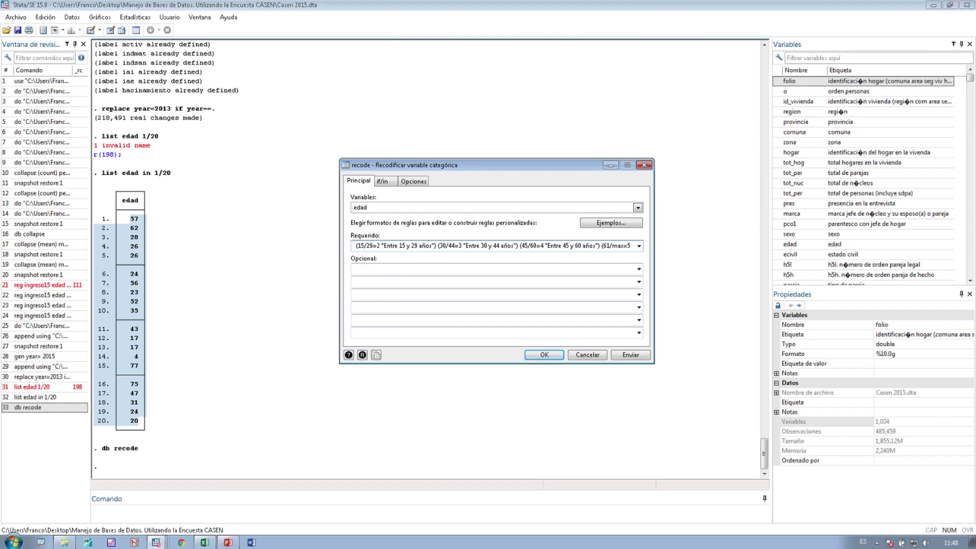
type(" \"Entre 60")
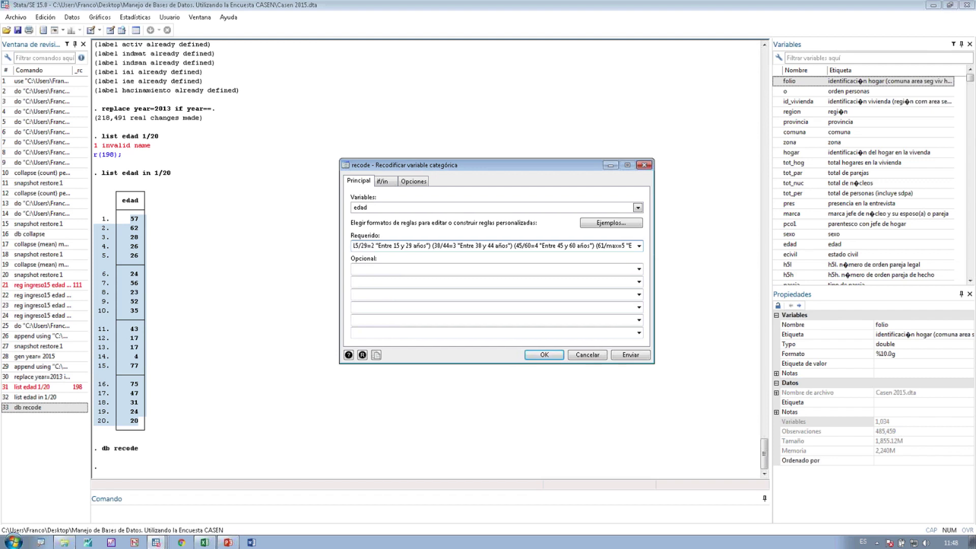
type(" y M")
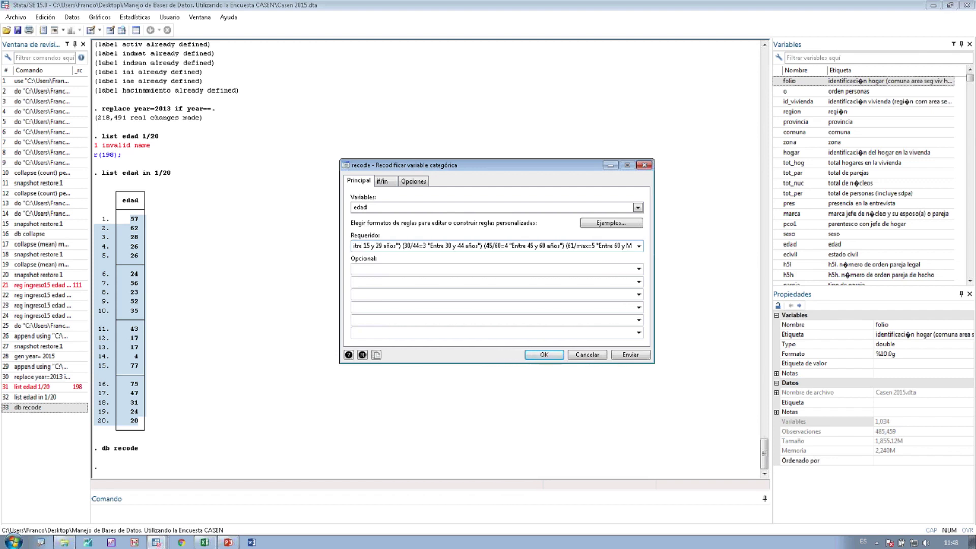
type("aximoi")
key("BackSpace")
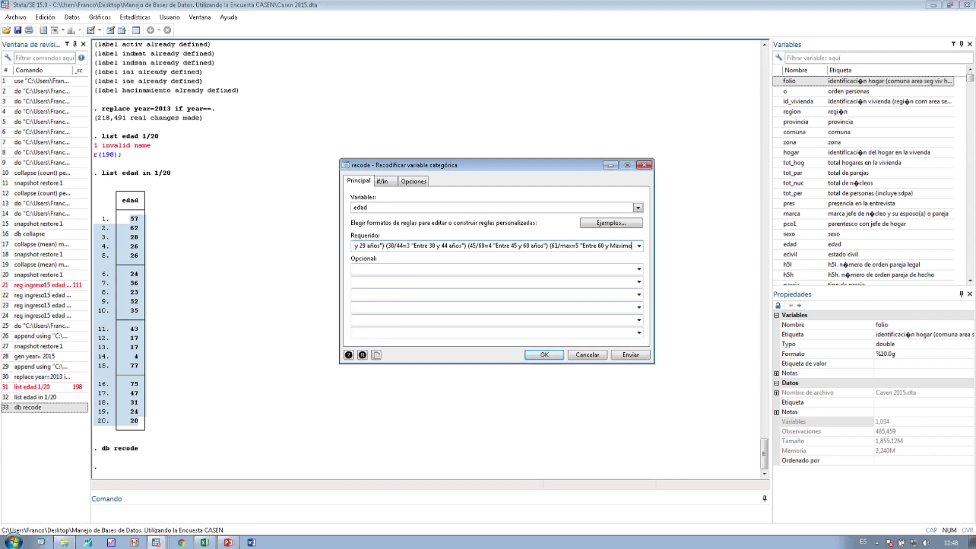
type("\")")
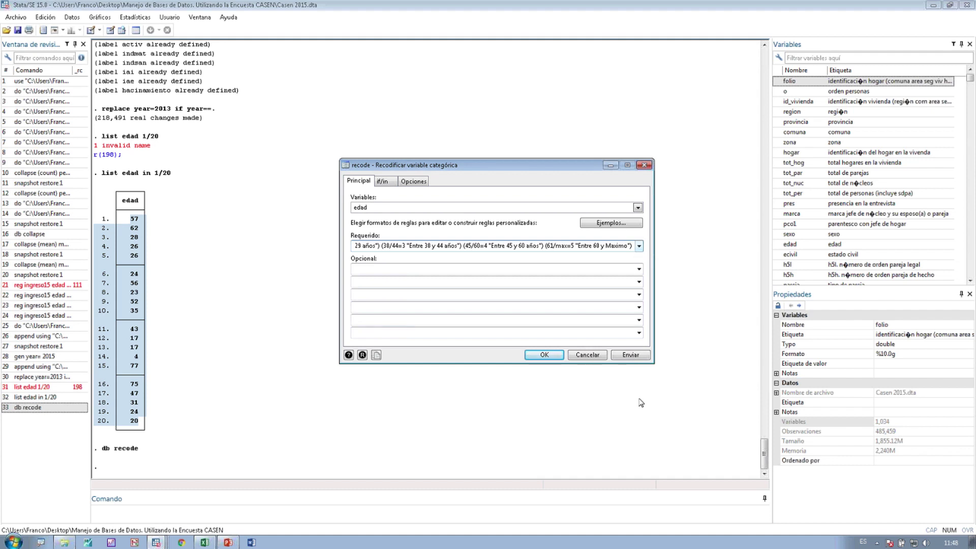
- Set the recode of edad to generate a new variable named Redad, run it and close the dialog
left_click(631, 356)
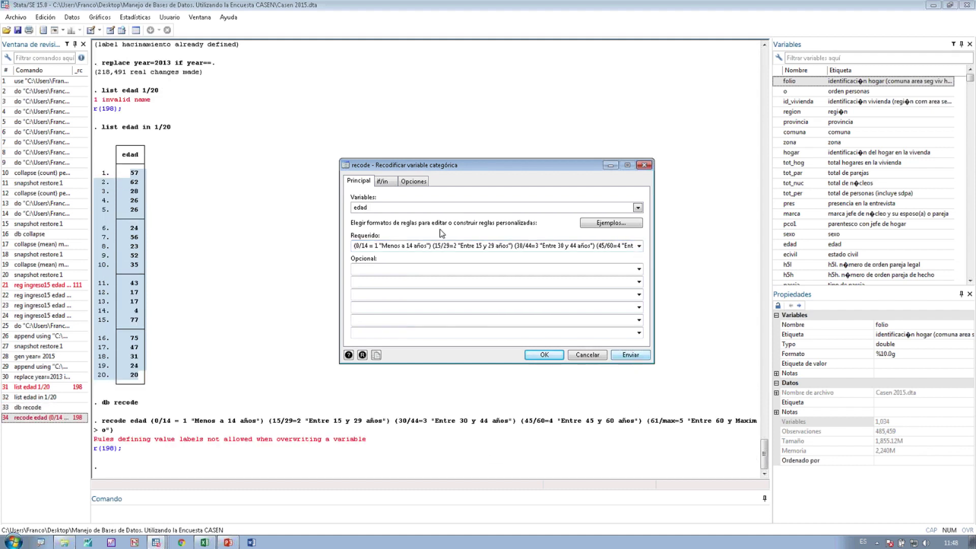
left_click(413, 181)
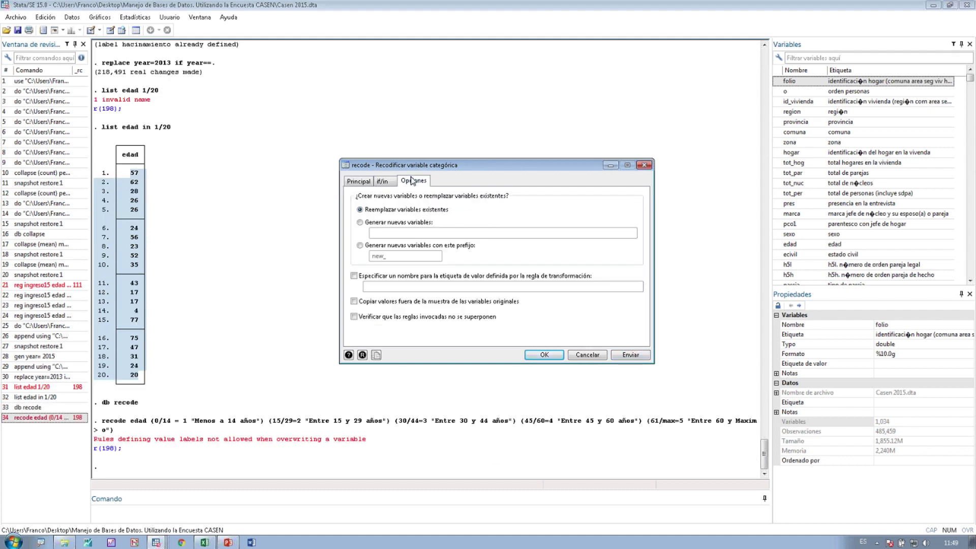
left_click(416, 223)
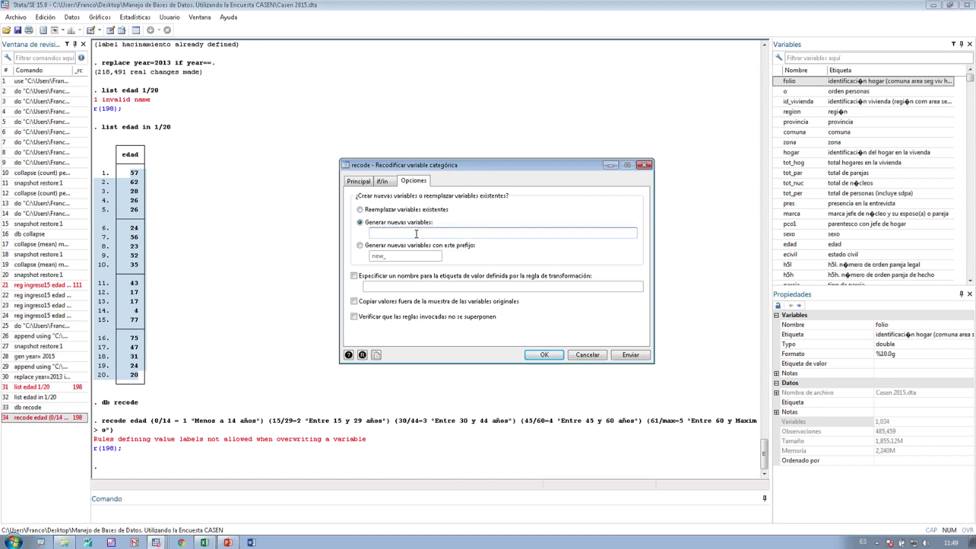
type("redad")
left_click(362, 181)
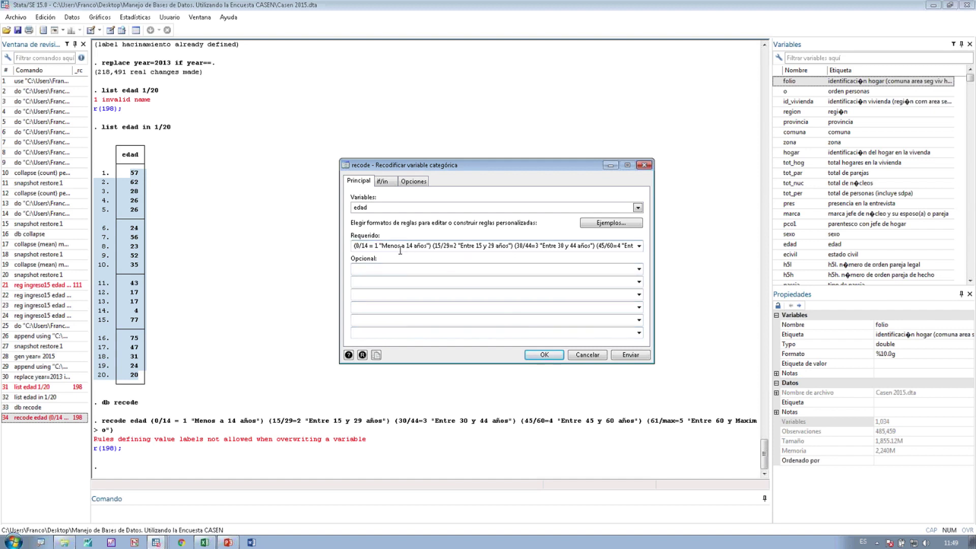
left_click(516, 250)
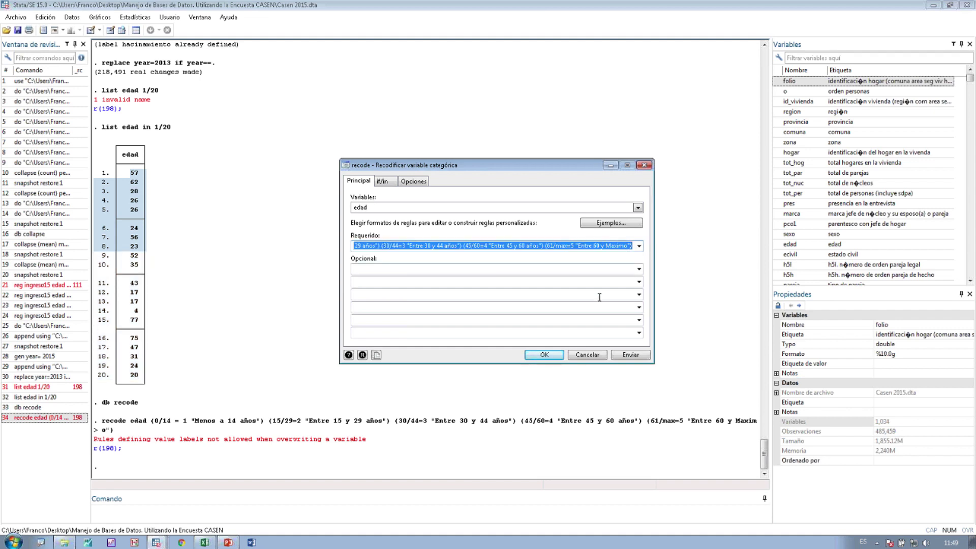
left_click(630, 355)
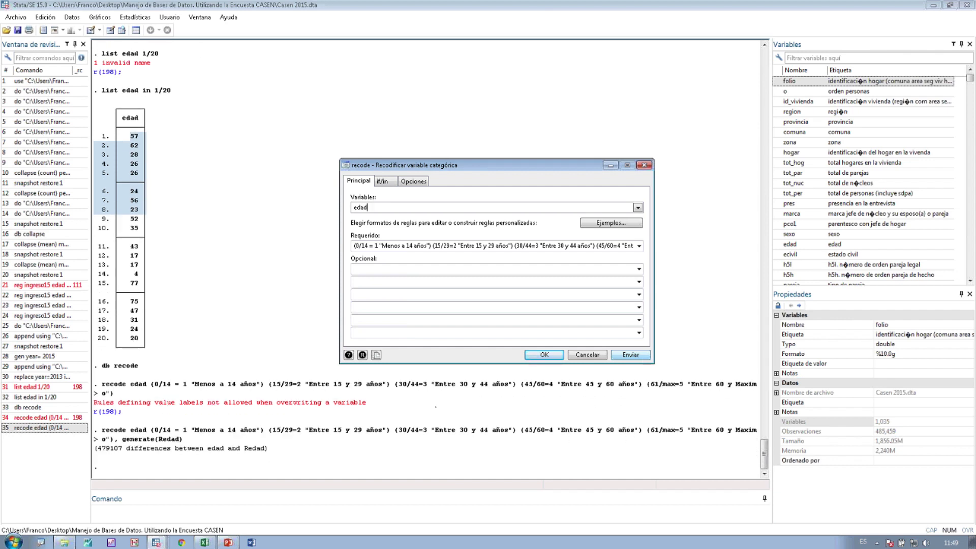
key("Escape")
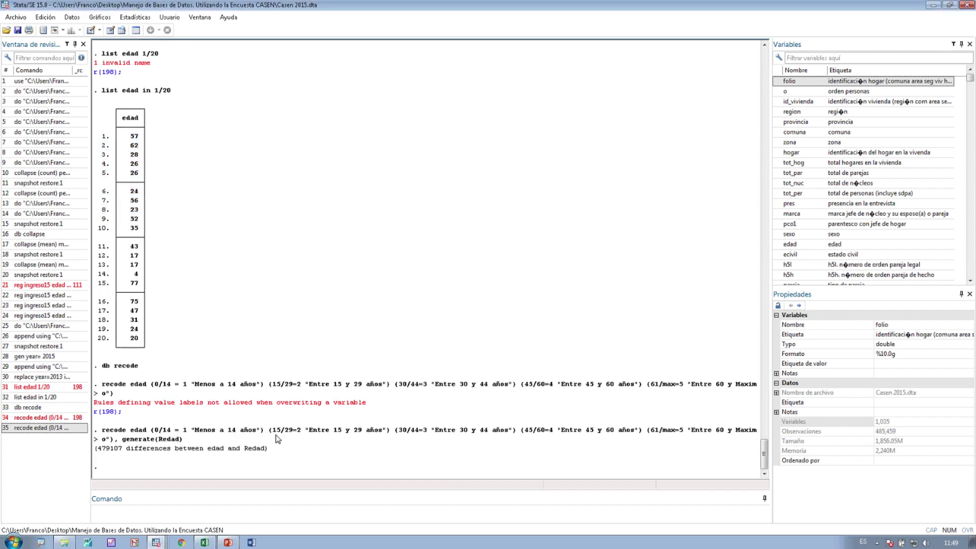
- Browse the Redad variable in the data editor and examine the age-group labels in its first rows
left_click(286, 515)
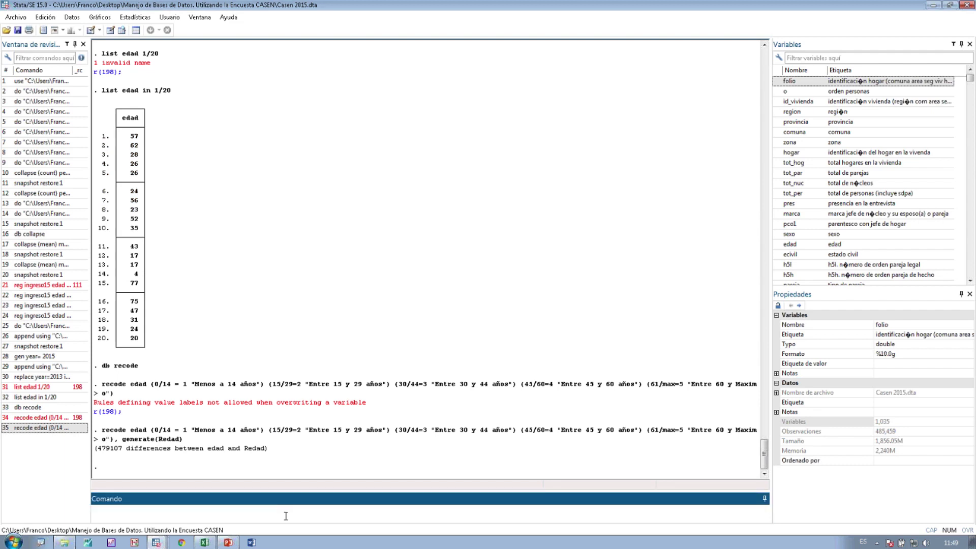
type("br R")
key("BackSpace")
key("BackSpace")
key("BackSpace")
key("BackSpace")
type("br Redad")
key("Return")
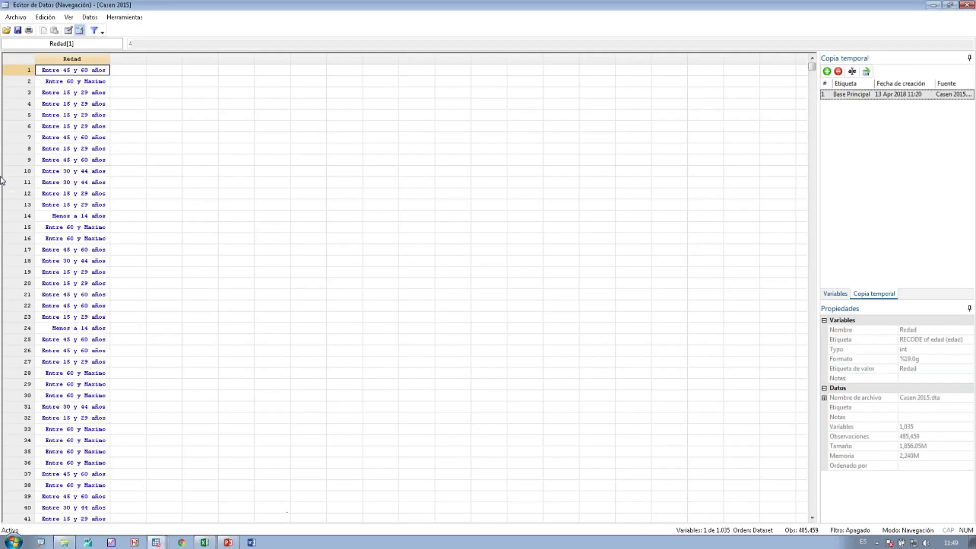
left_click_drag(53, 104, 73, 237)
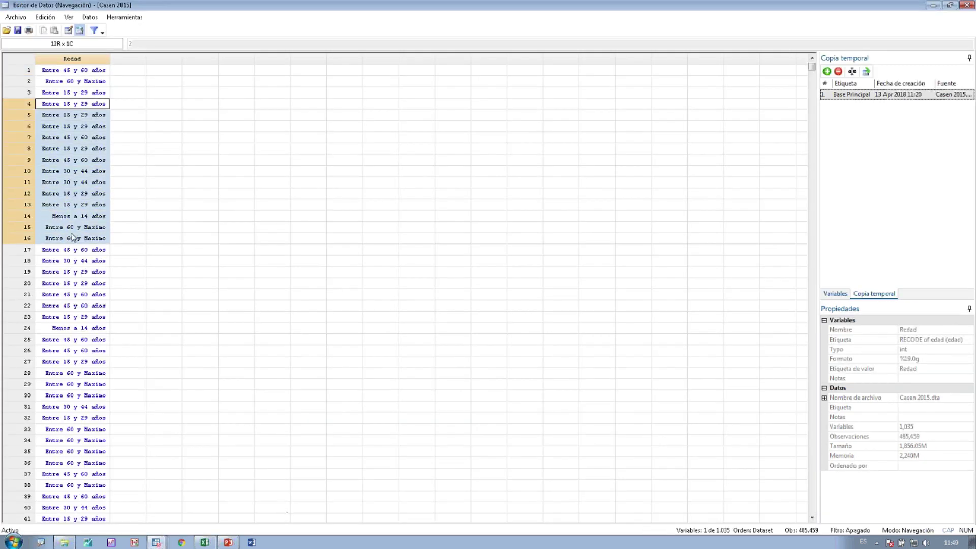
left_click(83, 71)
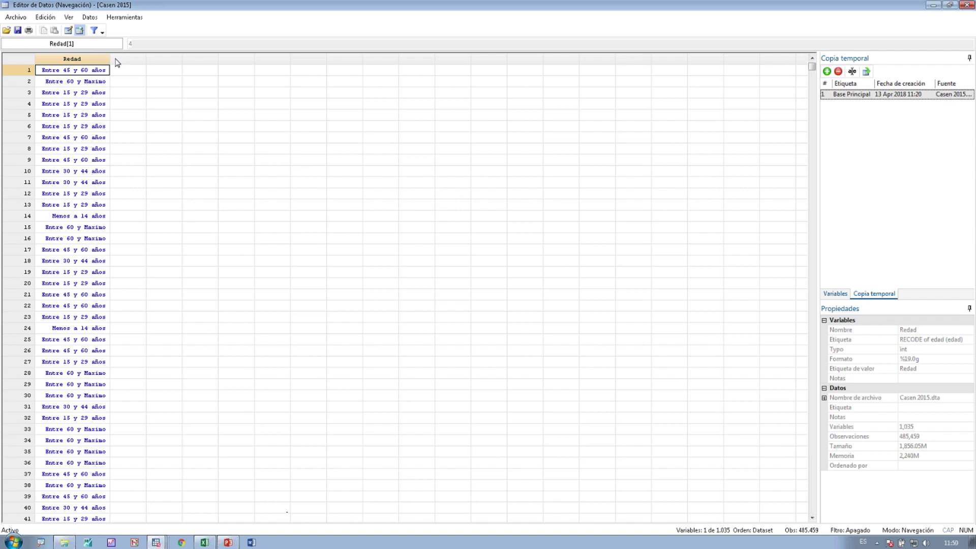
left_click_drag(101, 74, 102, 135)
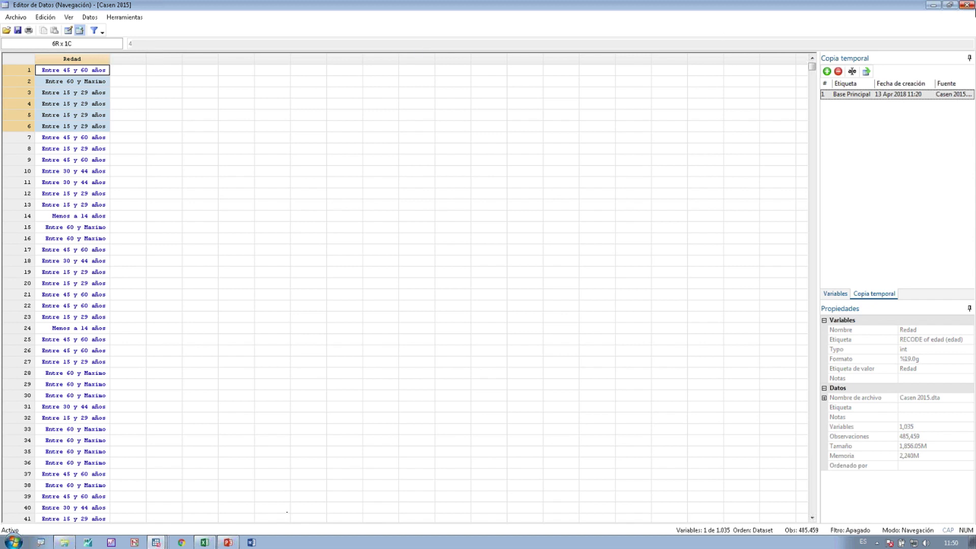
left_click(966, 4)
- List Redad for all observations in the results and check its labels
left_click(364, 512)
type("list Redad")
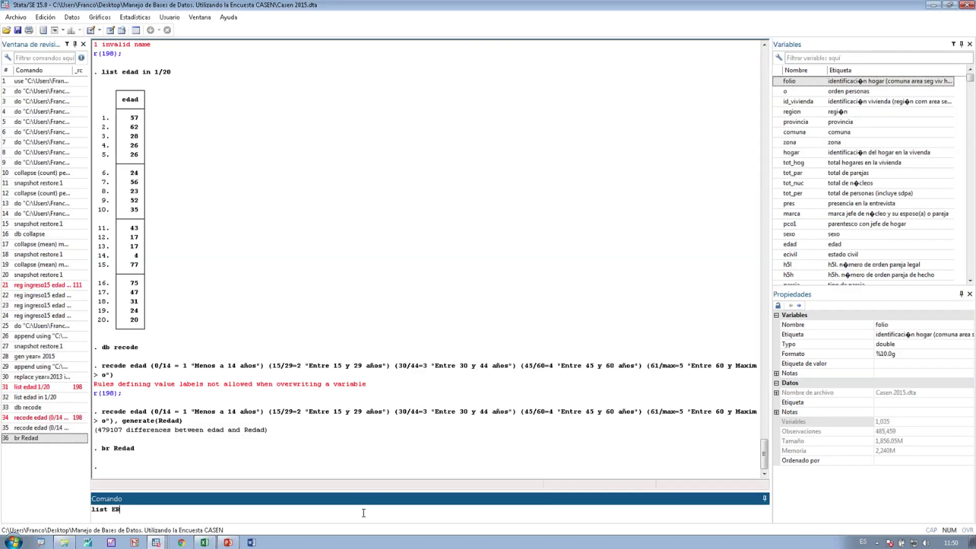
key("Return")
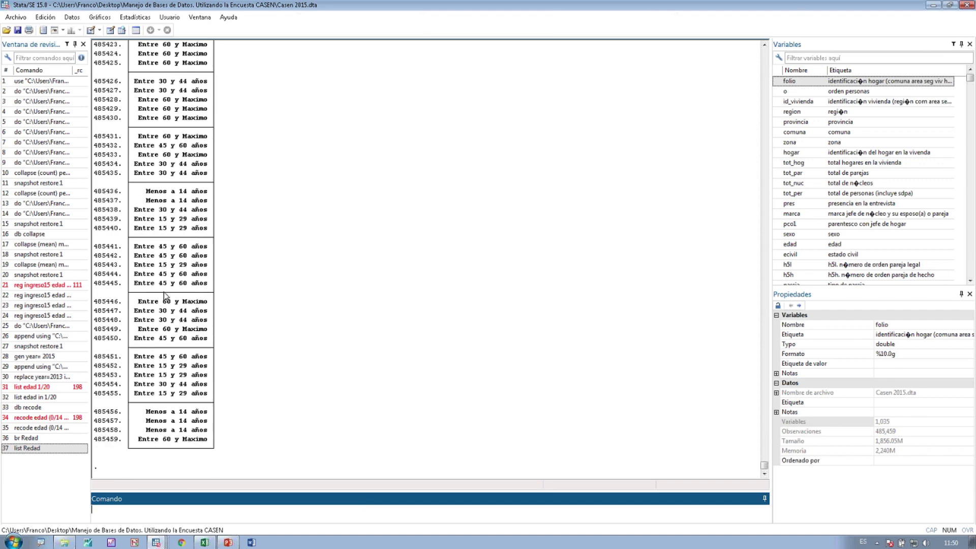
left_click_drag(191, 349, 171, 155)
left_click(171, 158)
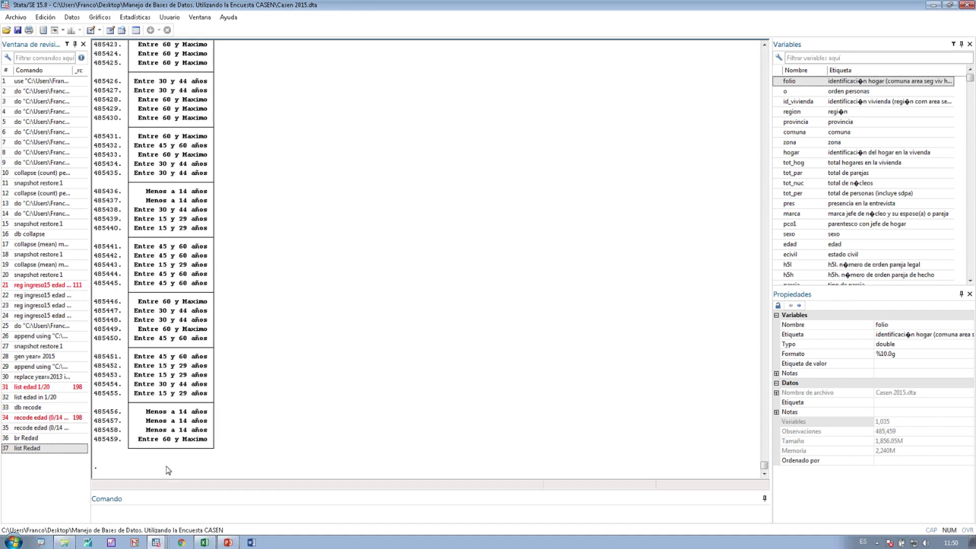
- Start a summary-statistics table with db table, using Redad as row variable and year as column variable
left_click(176, 507)
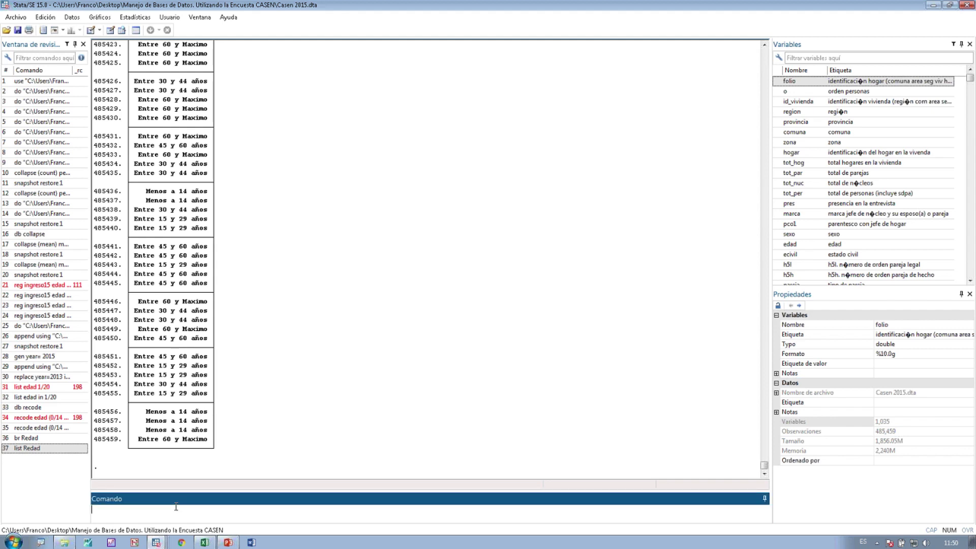
type("db table")
key("Return")
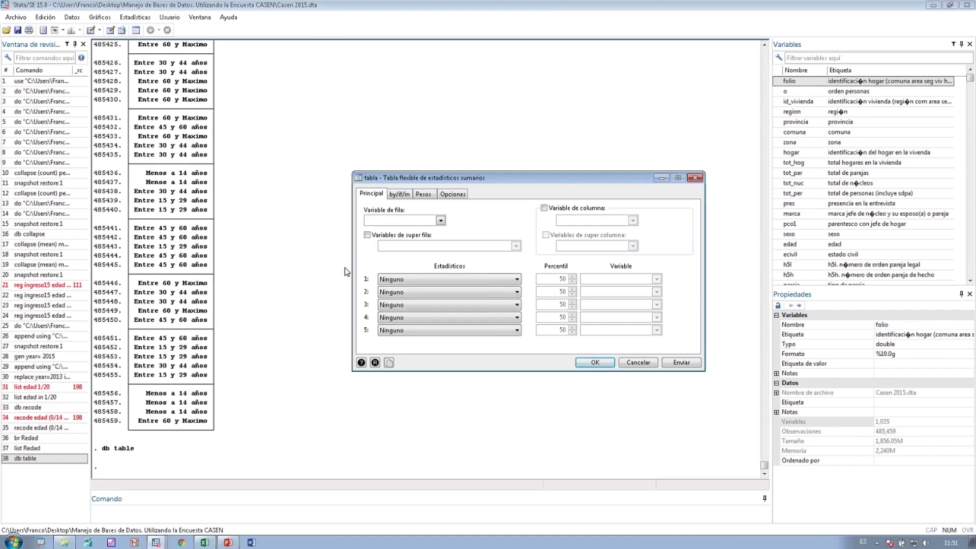
type("Redad")
left_click(393, 235)
left_click(576, 208)
left_click(602, 220)
type("year")
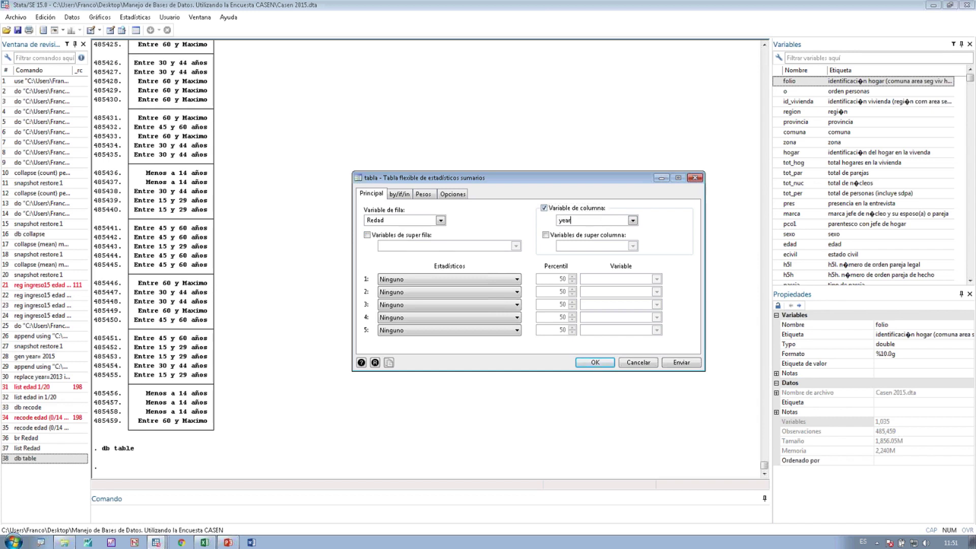
- Set the table's first statistic to the mean (Media) of yoprcor
left_click(496, 280)
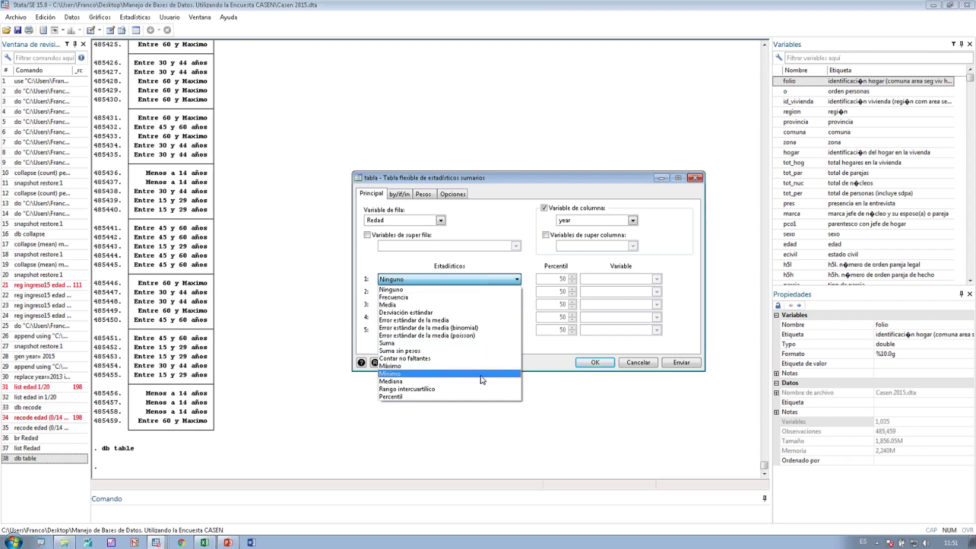
left_click(452, 304)
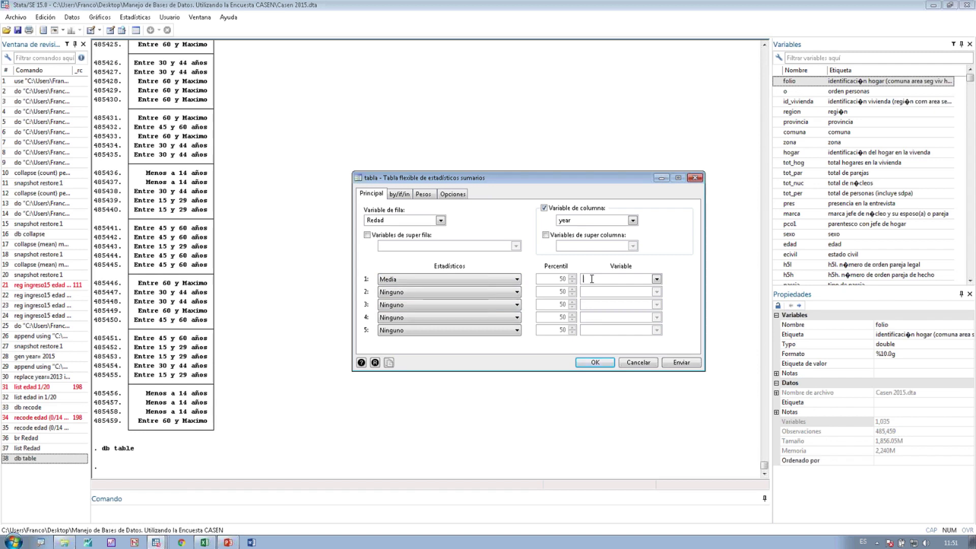
type("yoy")
key("BackSpace")
type("prcor")
left_click(400, 194)
left_click(399, 208)
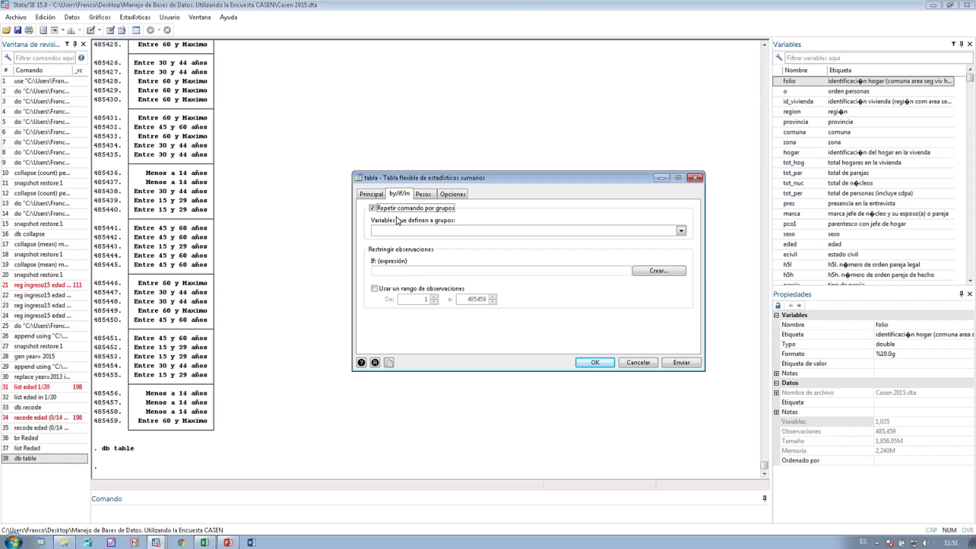
left_click(400, 209)
left_click(371, 193)
left_click(450, 194)
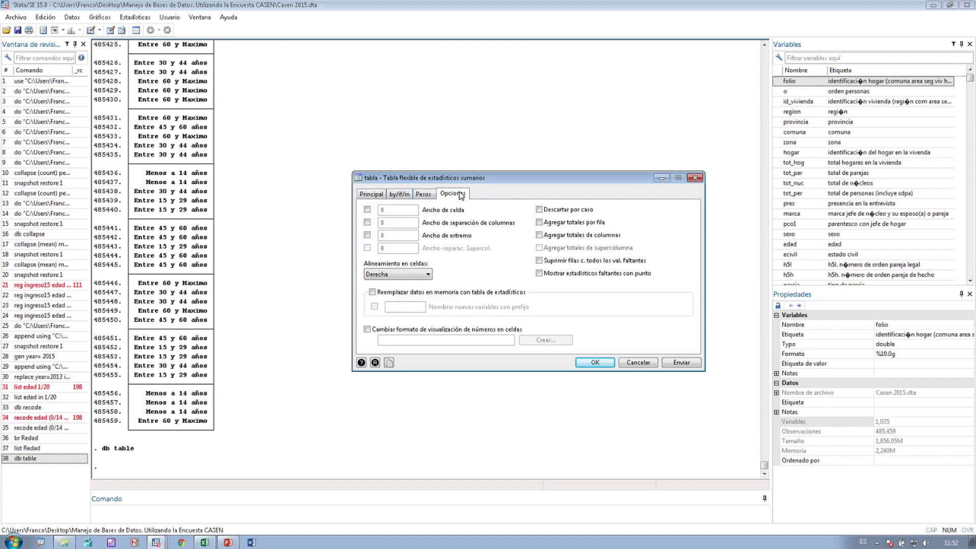
- Weight the table with expr as analytic weights, produce it, and close the dialog to review the mean incomes
left_click(423, 194)
left_click(393, 250)
type("expr")
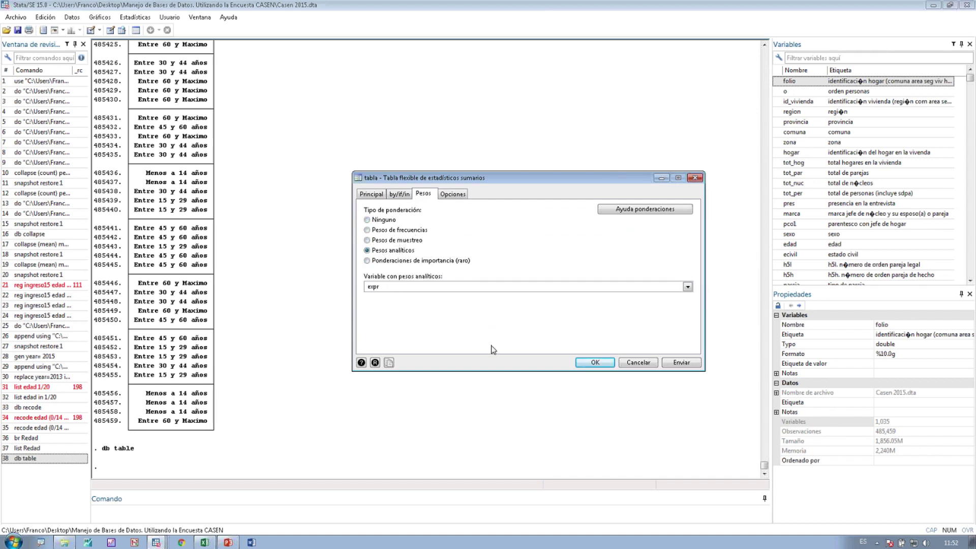
left_click(692, 364)
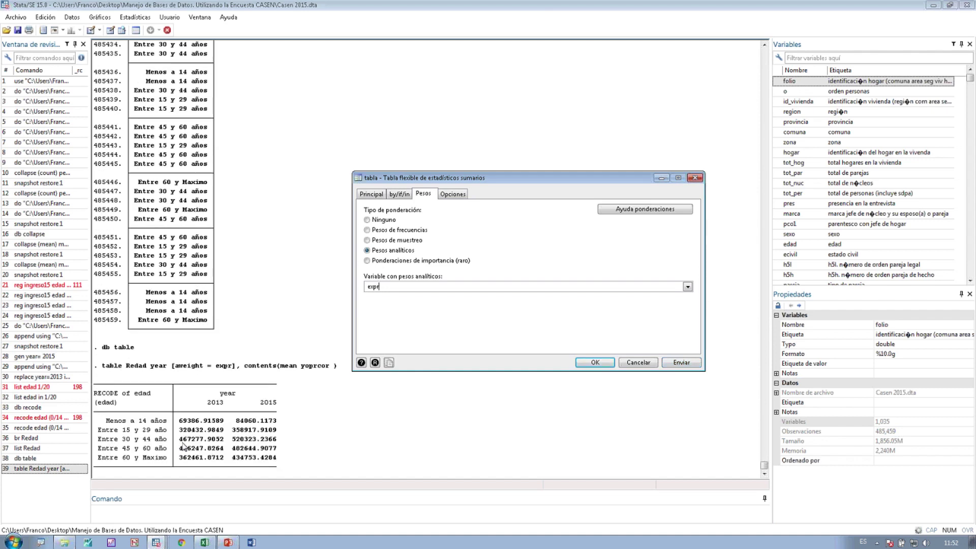
left_click(694, 177)
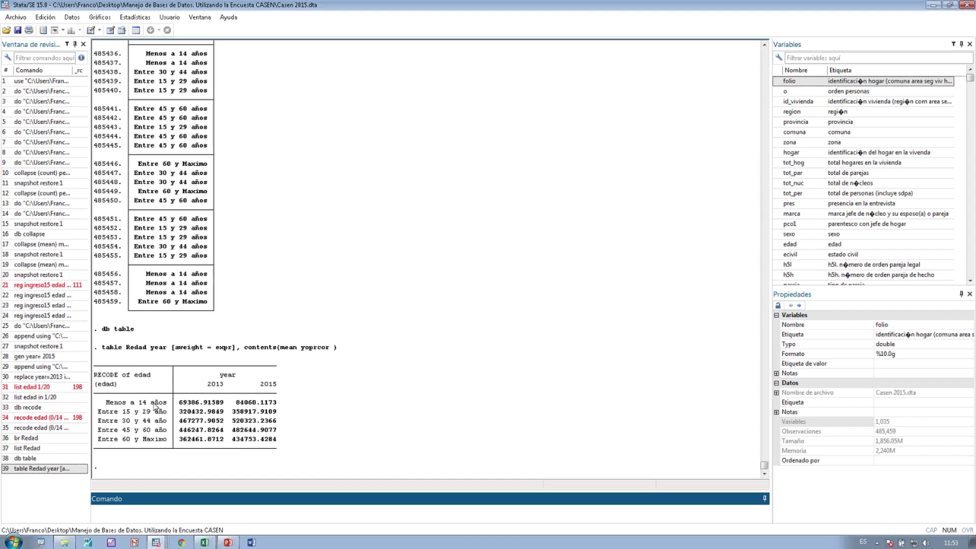
left_click(184, 405)
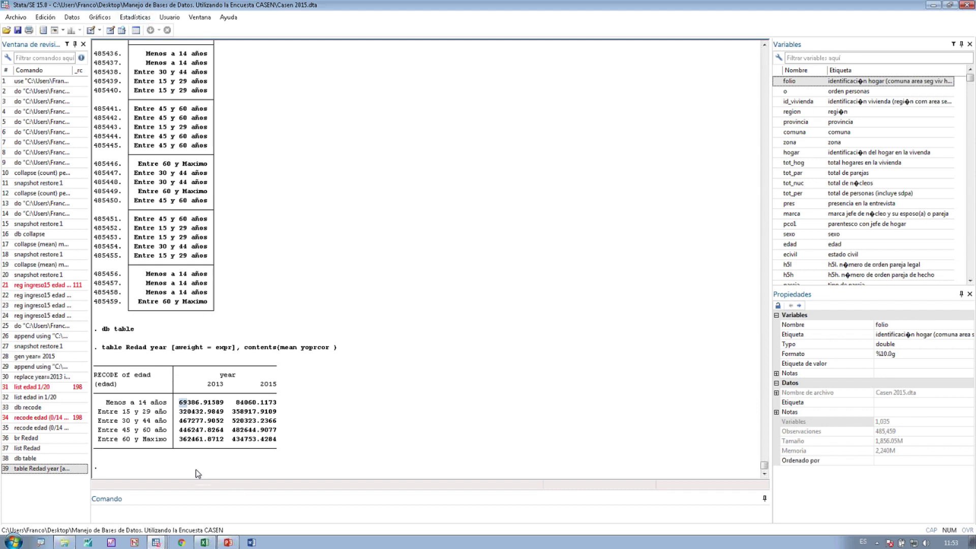
- Browse ingreso15 in the data editor and check its values down to the last observations
left_click(217, 510)
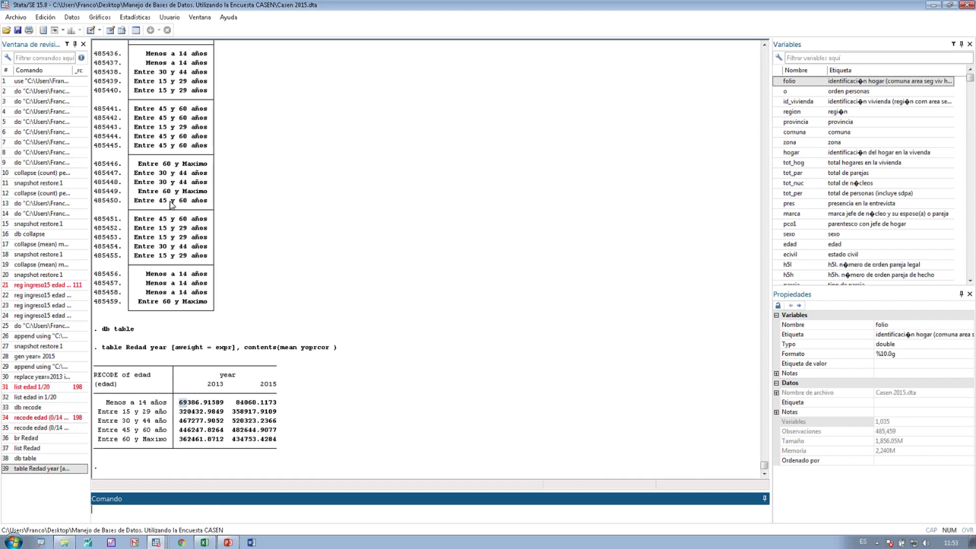
type("db regress")
key("Return")
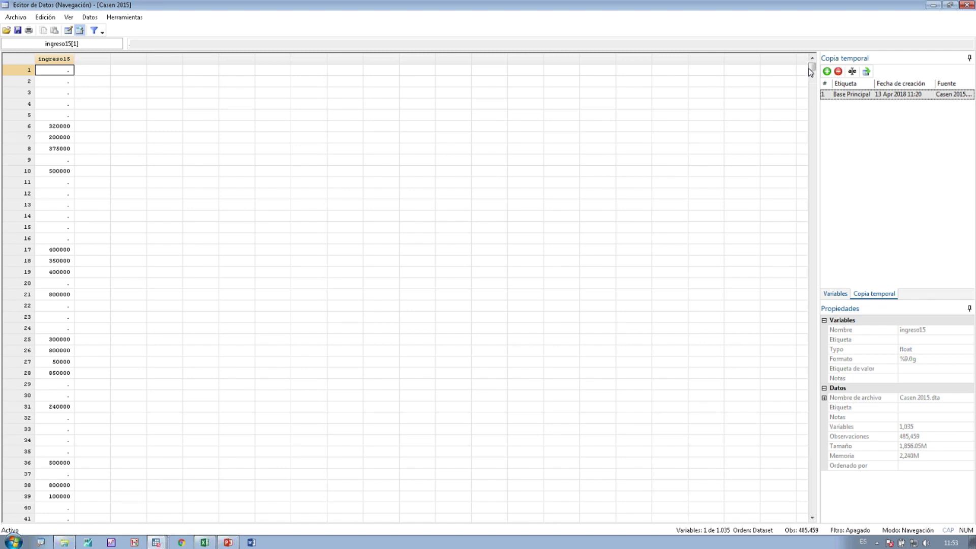
left_click_drag(810, 72, 800, 512)
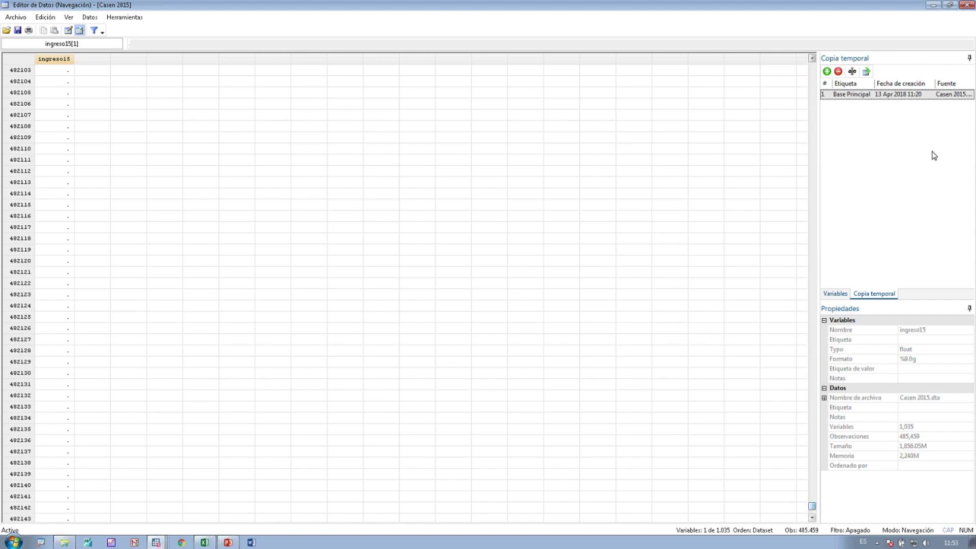
left_click(966, 5)
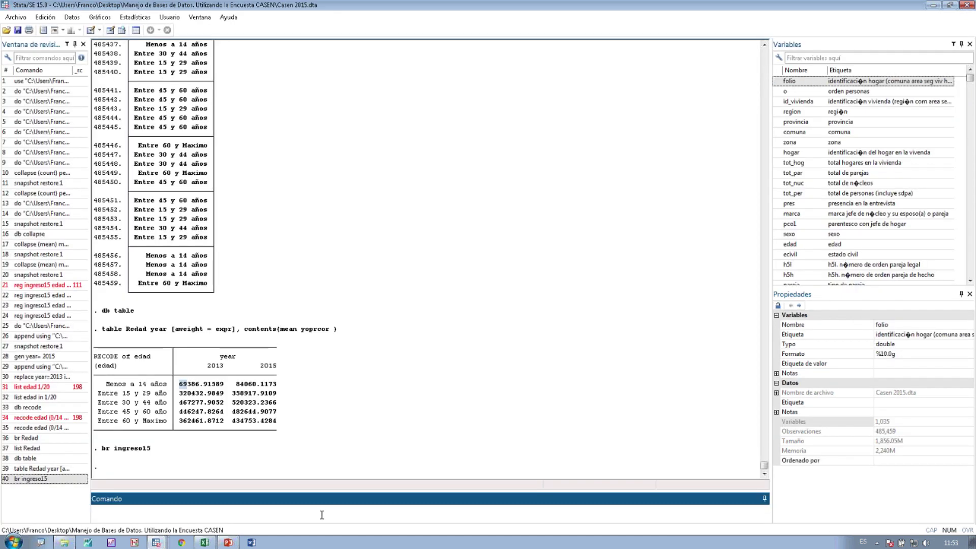
- Browse ingreso15 and yoprcor side by side and compare their values in the appended observations
type("br ingreso 5 yoprcor")
key("Return")
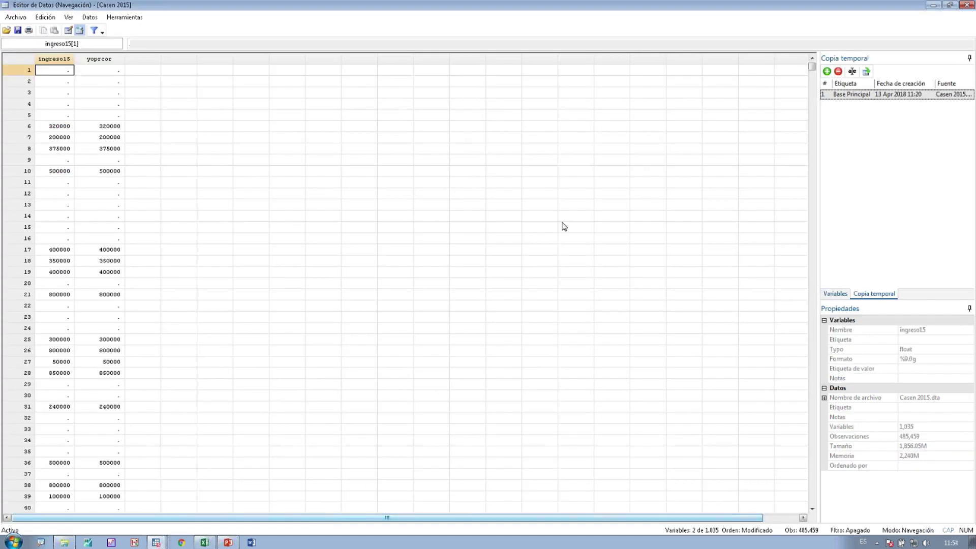
left_click_drag(812, 67, 797, 326)
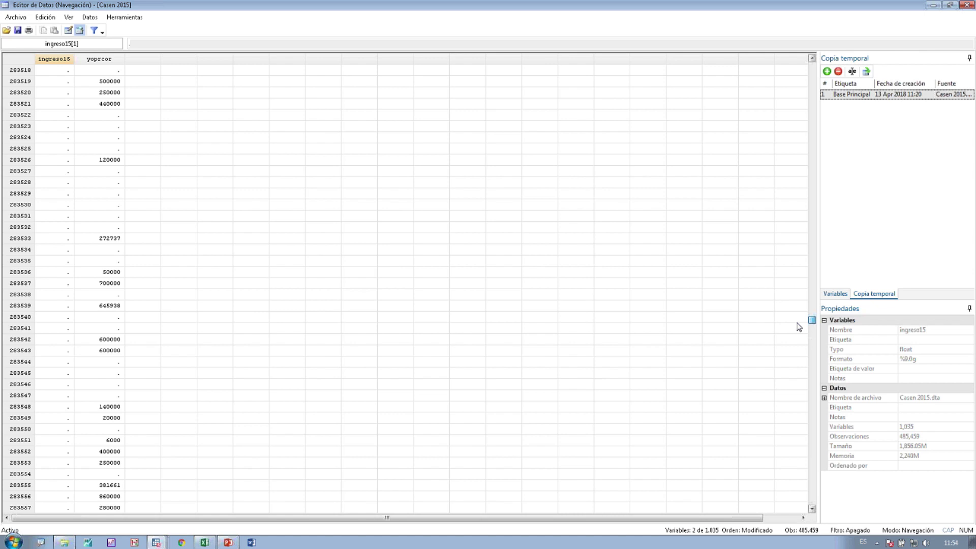
left_click(966, 6)
- Generate a new variable ingreso1315 equal to yoprcor
type("gen ingreso")
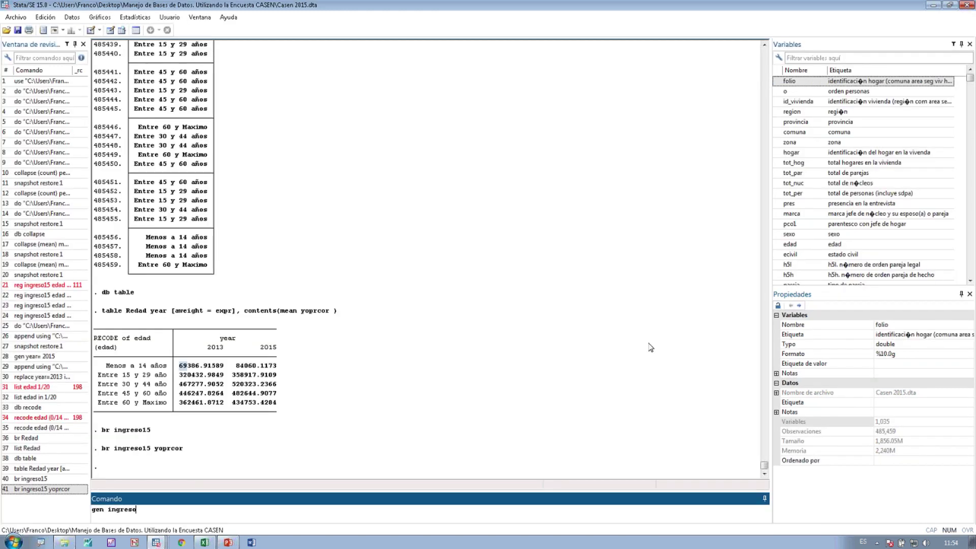
type("1315=yoprcor")
key("Return")
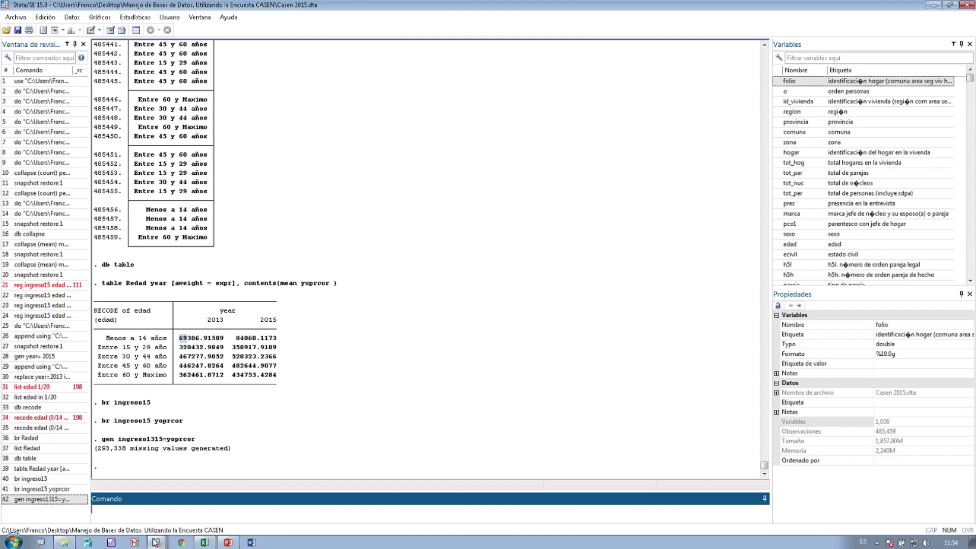
- Bring up the do-file for review and switch to the PowerPoint presentation to show the Literatura slide
mouse_move(156, 542)
left_click(159, 506)
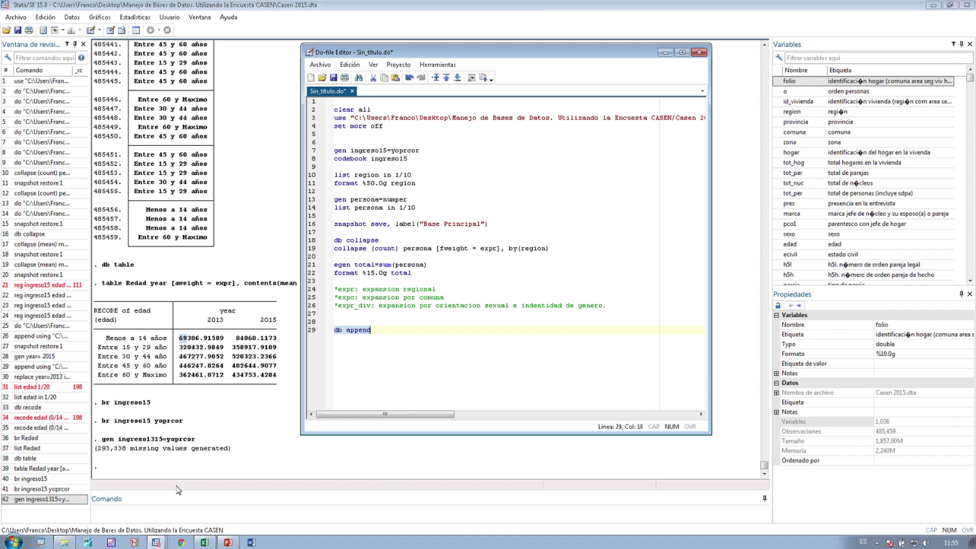
left_click(230, 543)
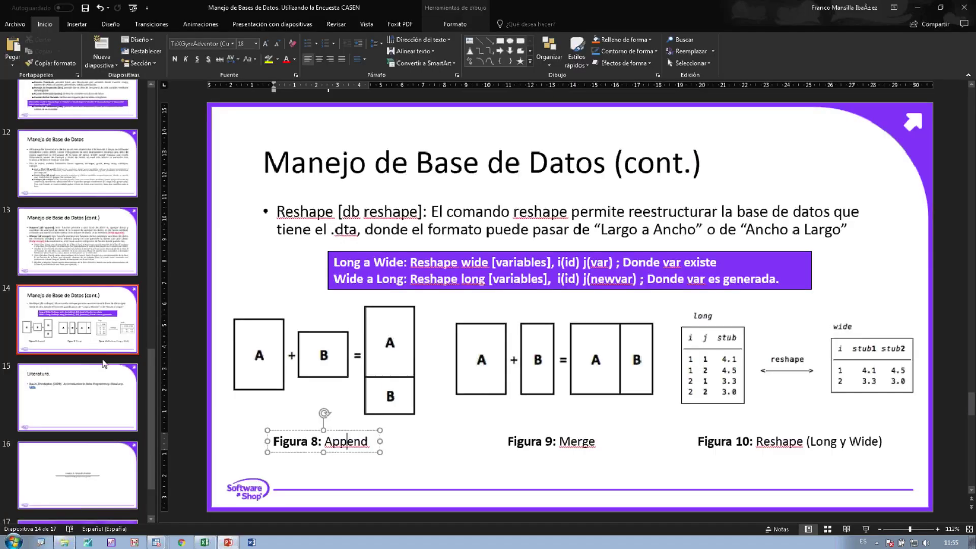
left_click(97, 399)
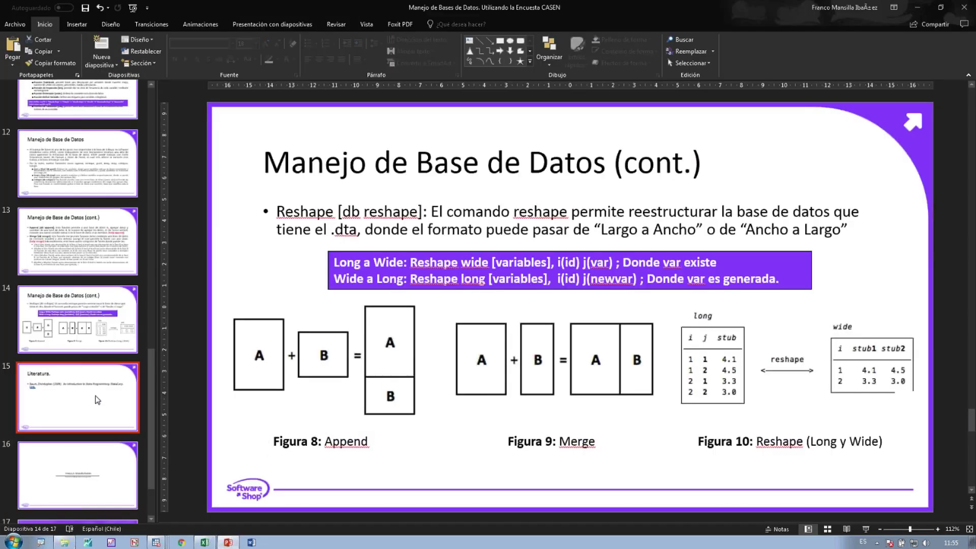
left_click(102, 332)
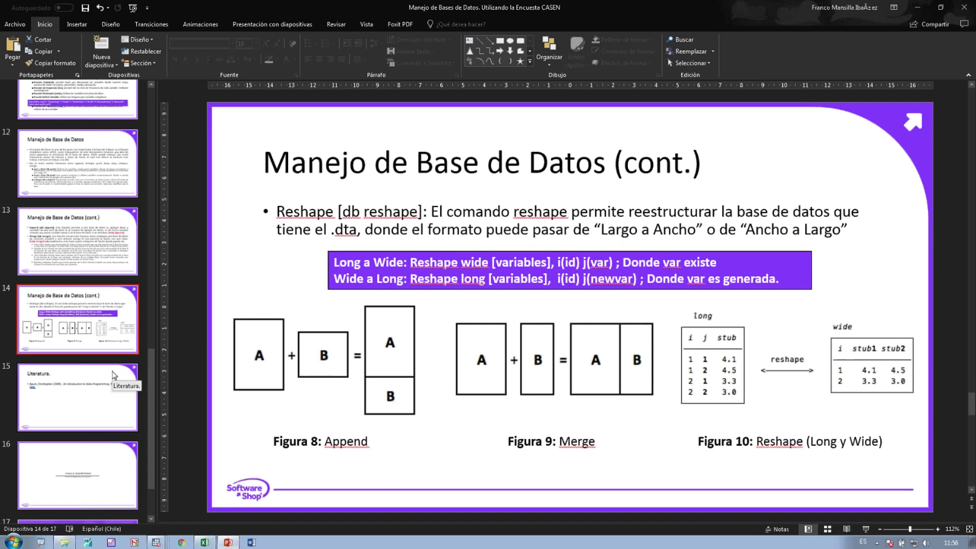
left_click(113, 375)
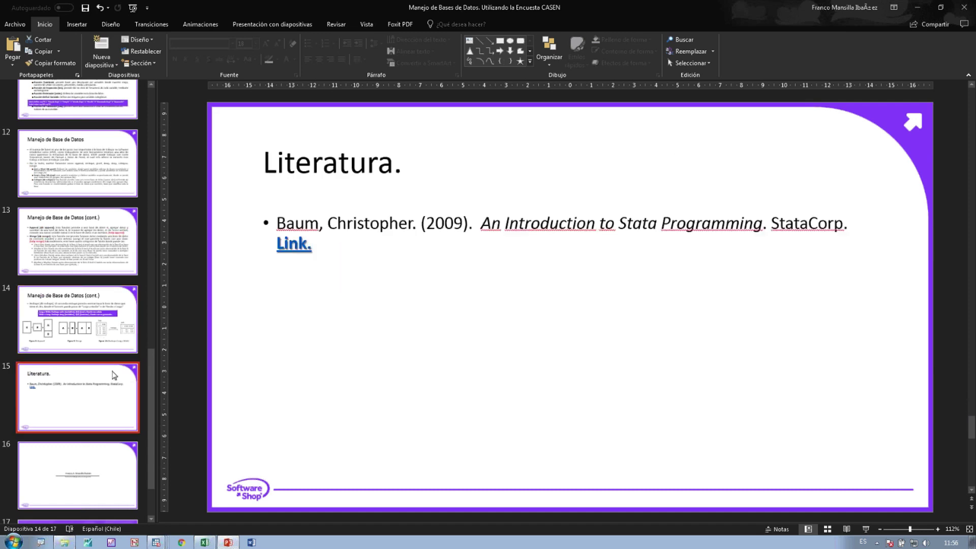